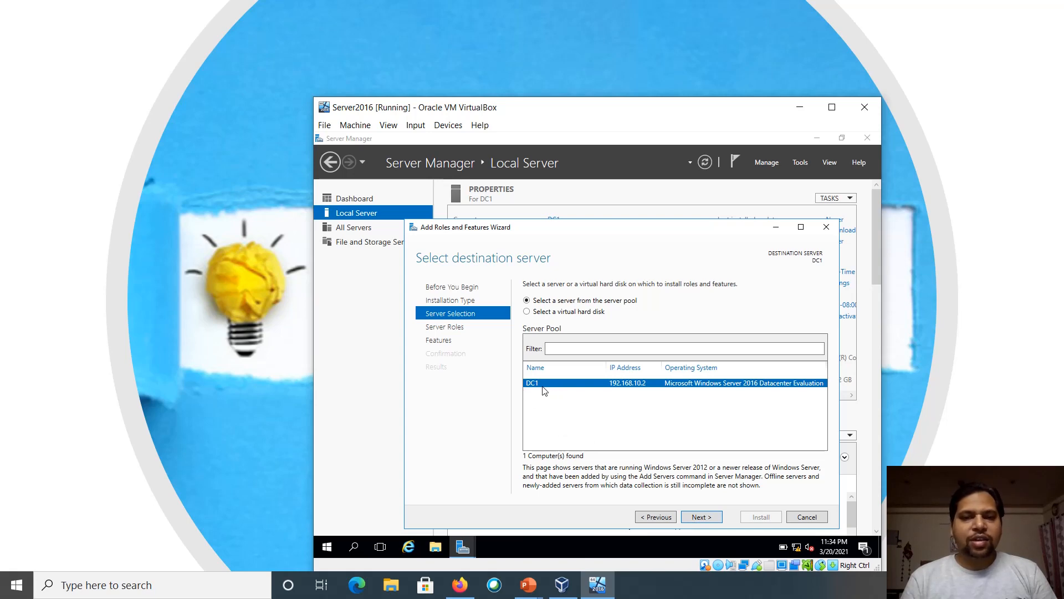
# On DC1, select the Active Directory Domain Services role with its management tools, keeping default features
pyautogui.click(701, 516)
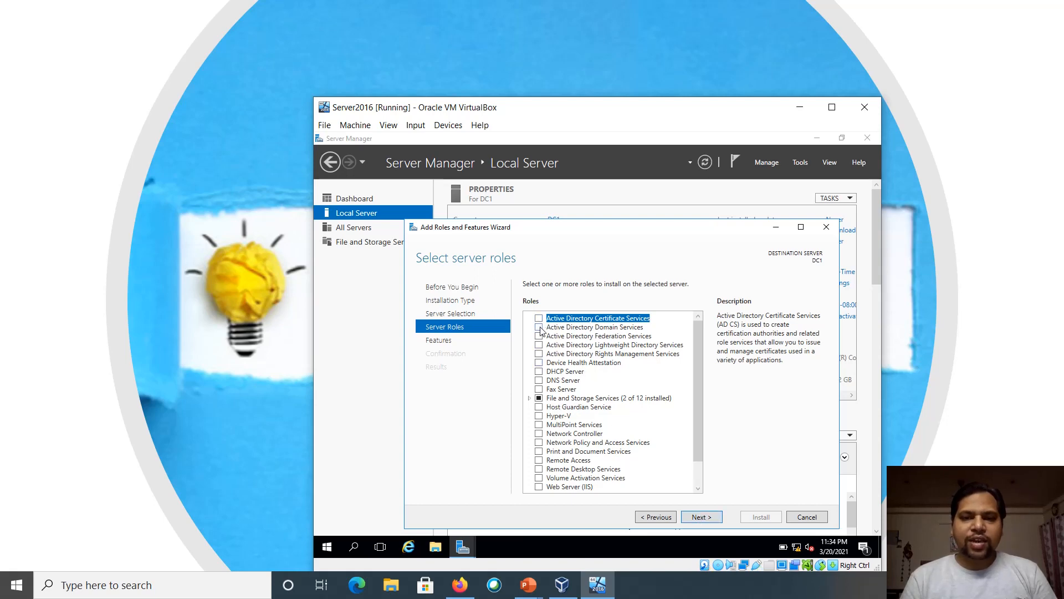
pyautogui.click(539, 328)
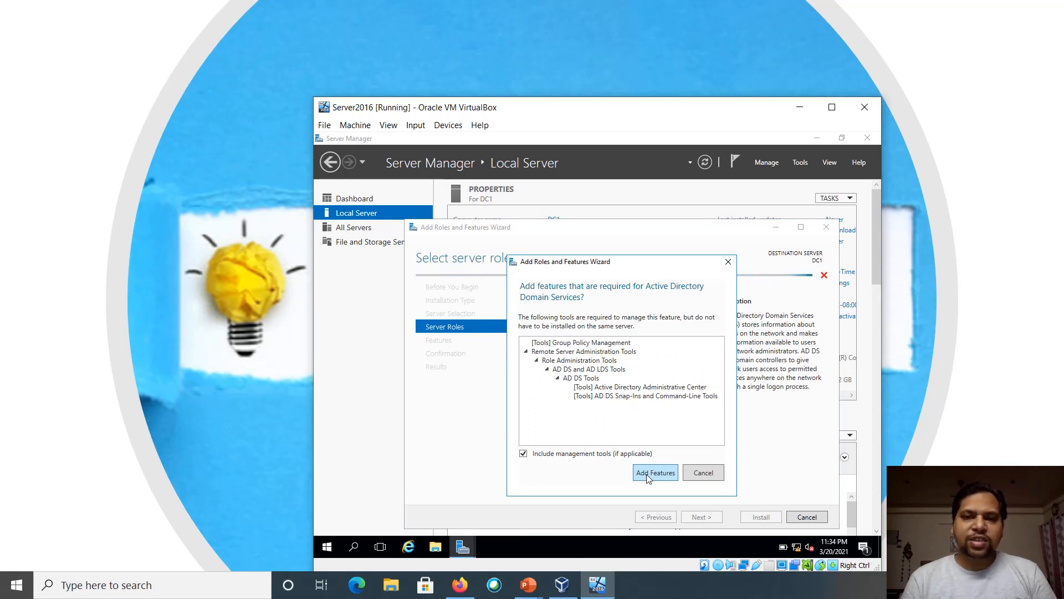
pyautogui.click(648, 475)
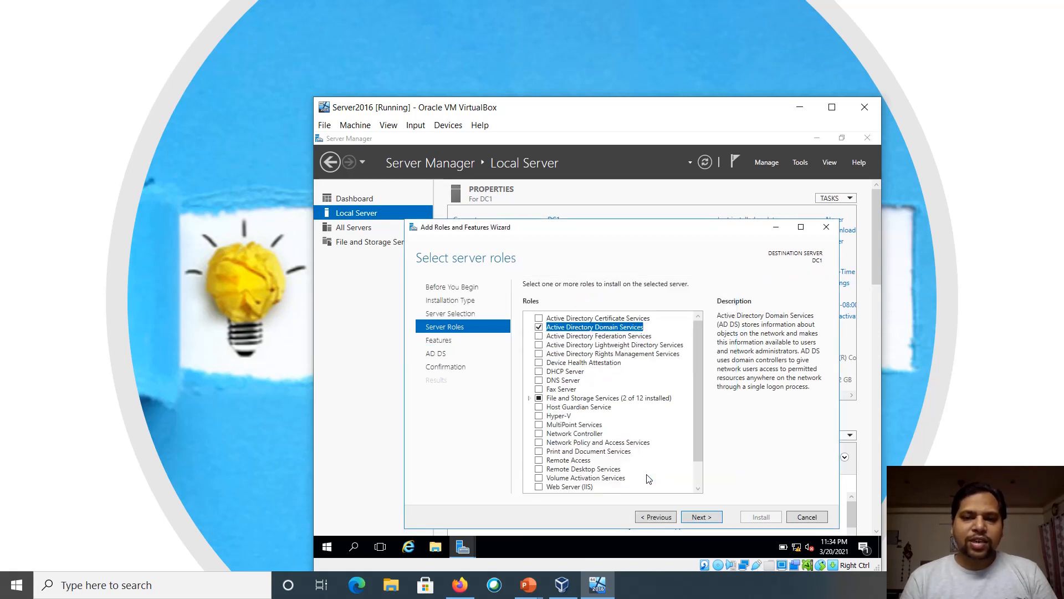
pyautogui.click(697, 515)
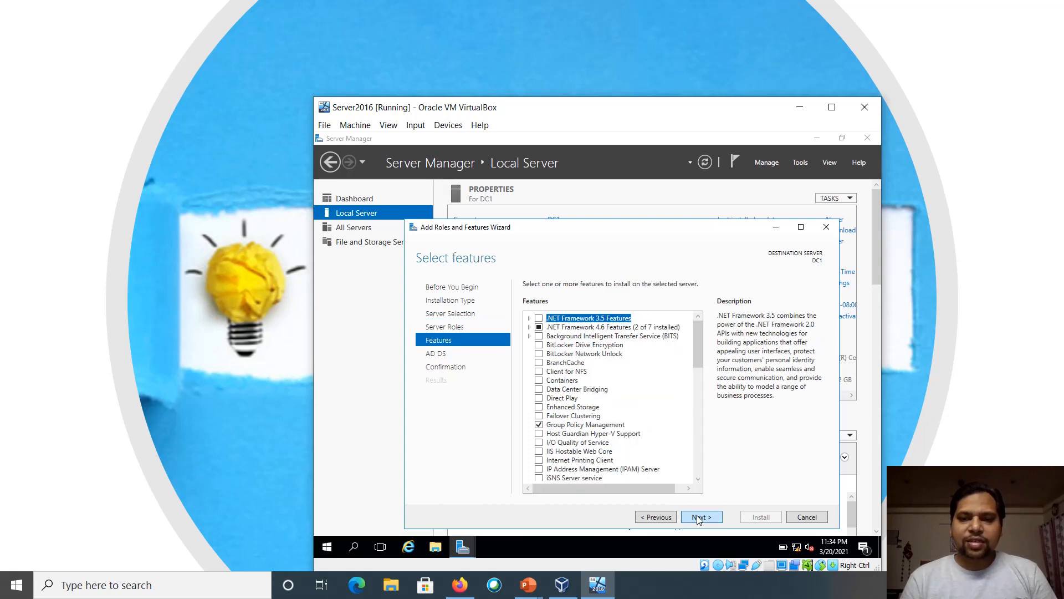
pyautogui.click(697, 514)
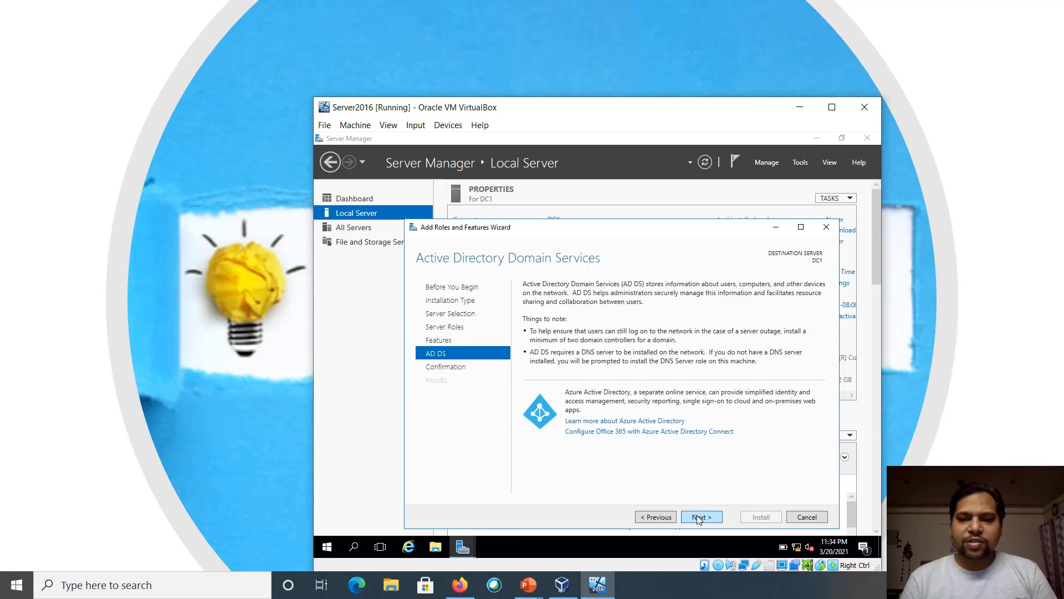
pyautogui.click(697, 515)
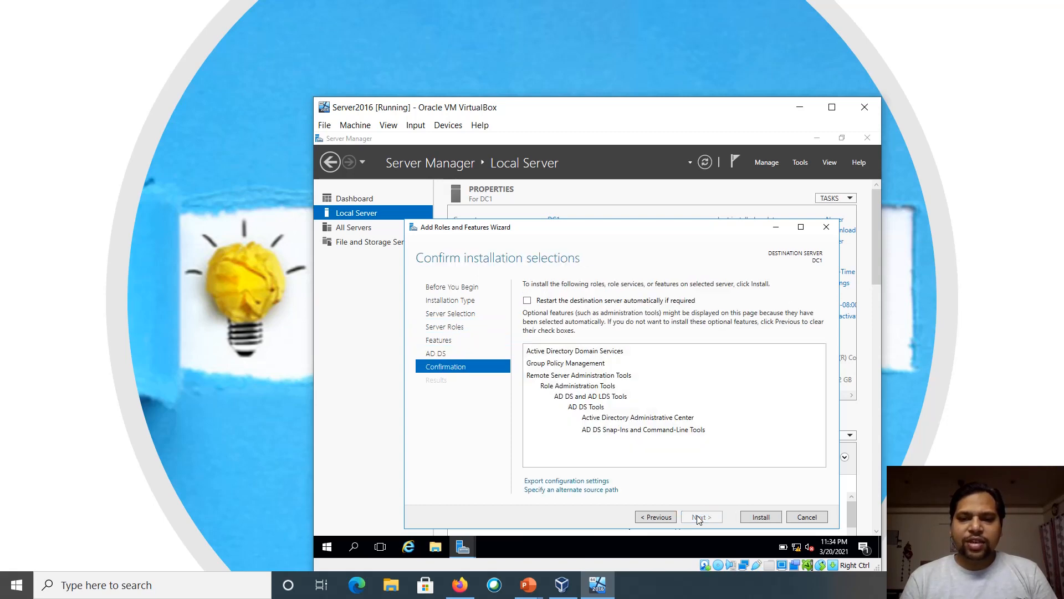
# Install the AD DS role on DC1 and wait until it reports success
pyautogui.click(758, 517)
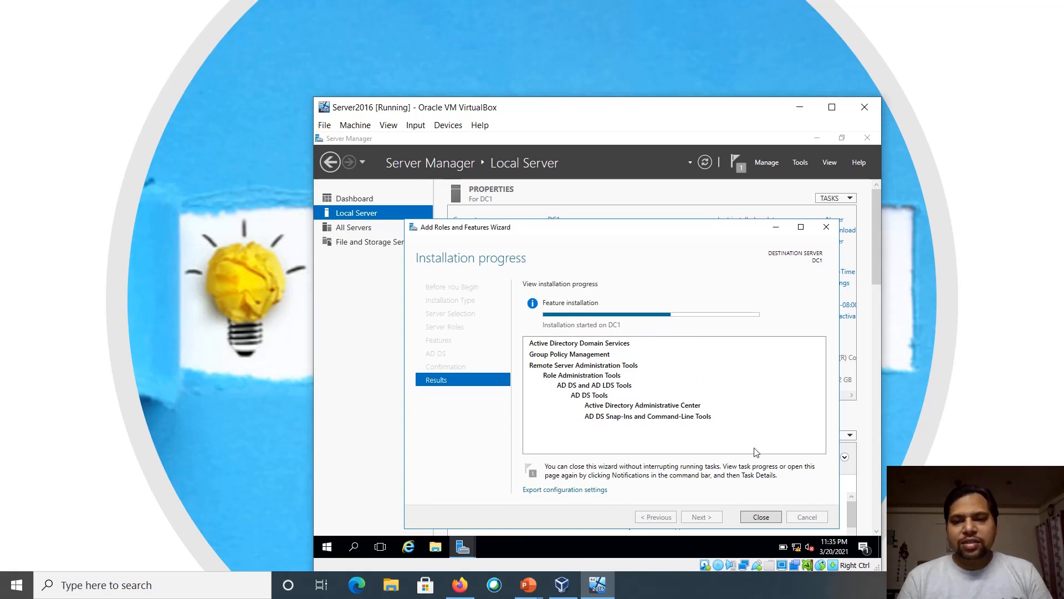
pyautogui.click(920, 585)
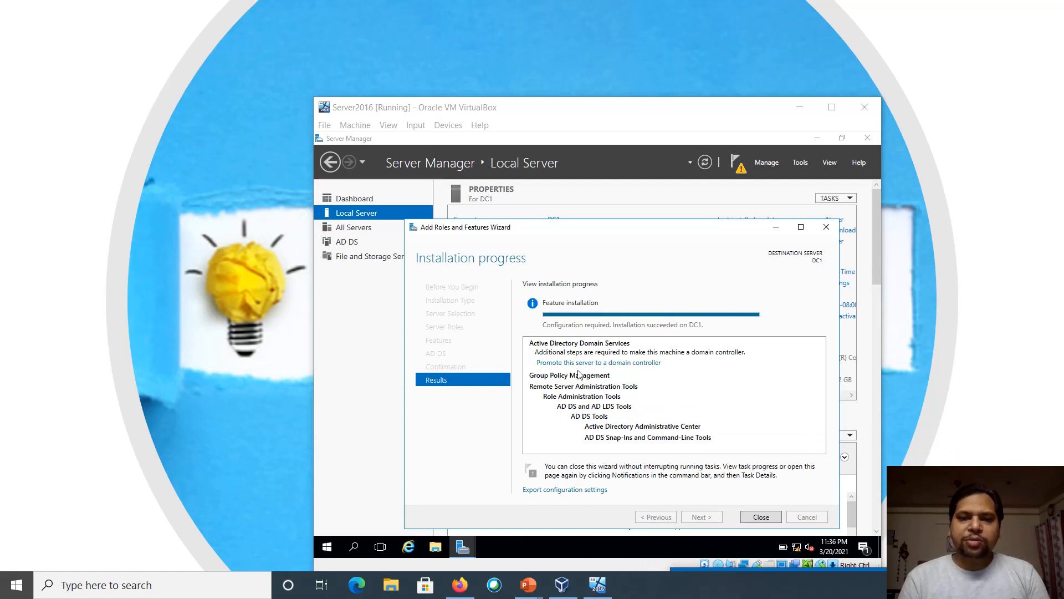
# Start promoting DC1 as a new forest with root domain askanexpert.com
pyautogui.click(610, 363)
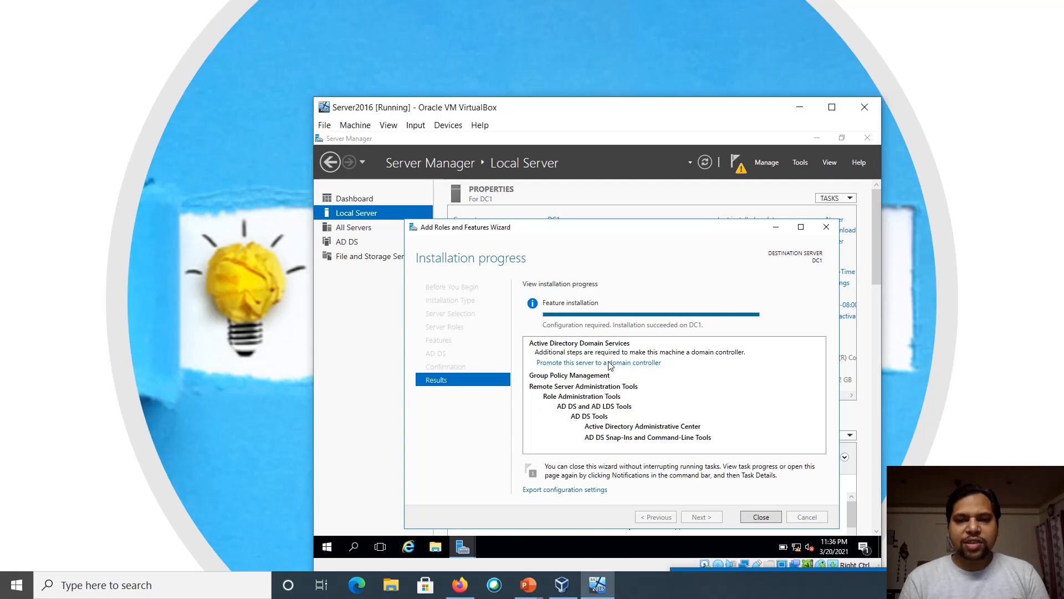
pyautogui.click(609, 364)
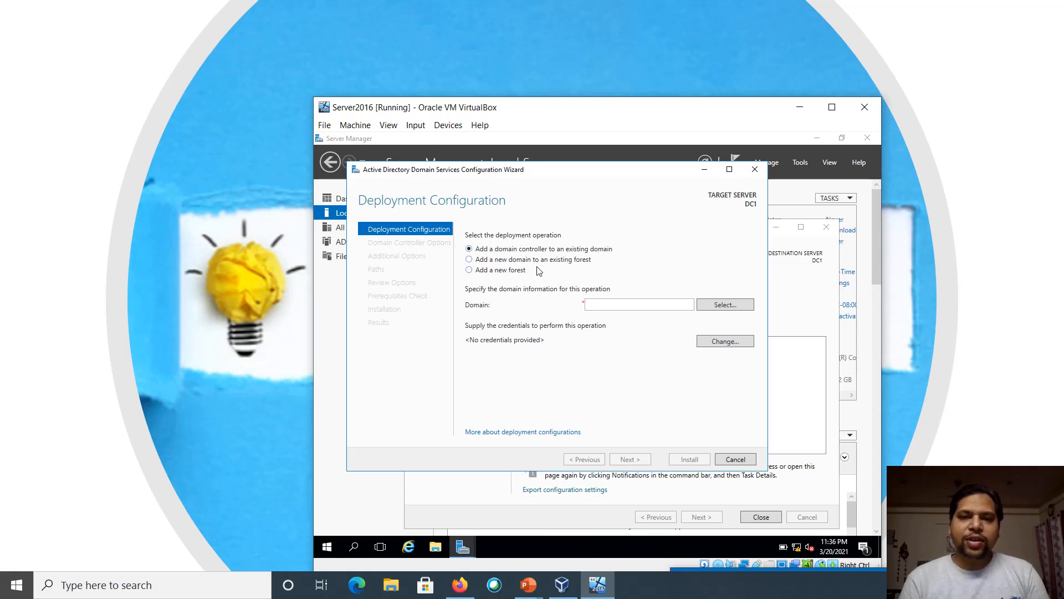
pyautogui.click(487, 271)
pyautogui.click(614, 307)
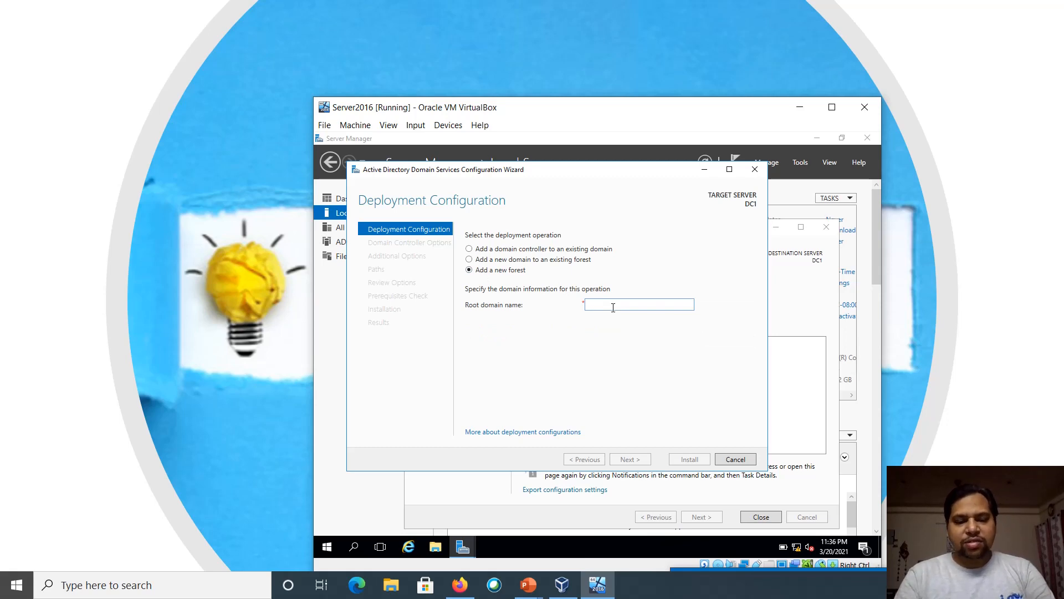
pyautogui.write('ask')
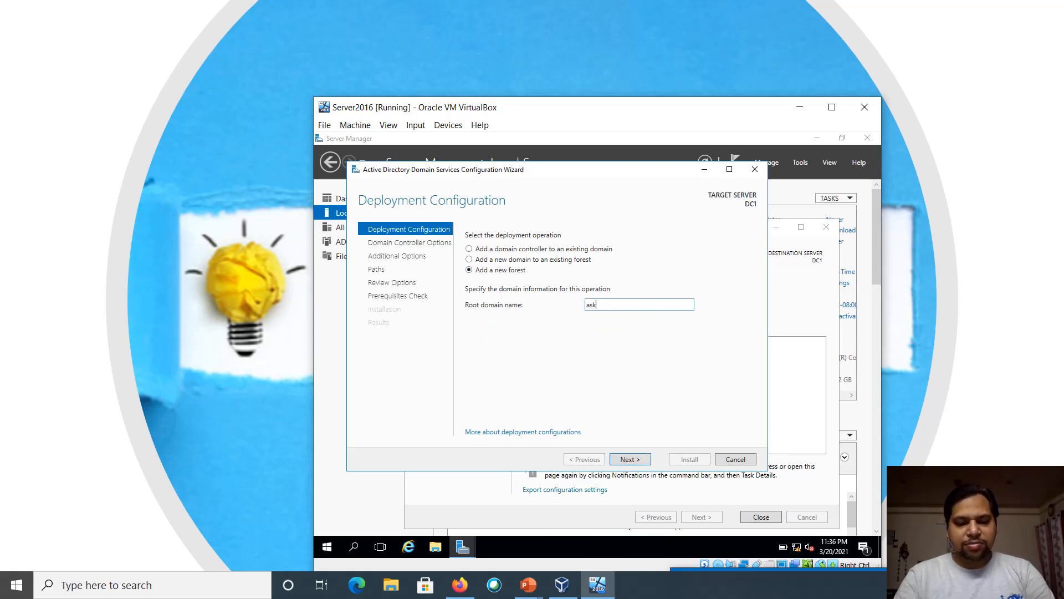
pyautogui.write('anexpert.com')
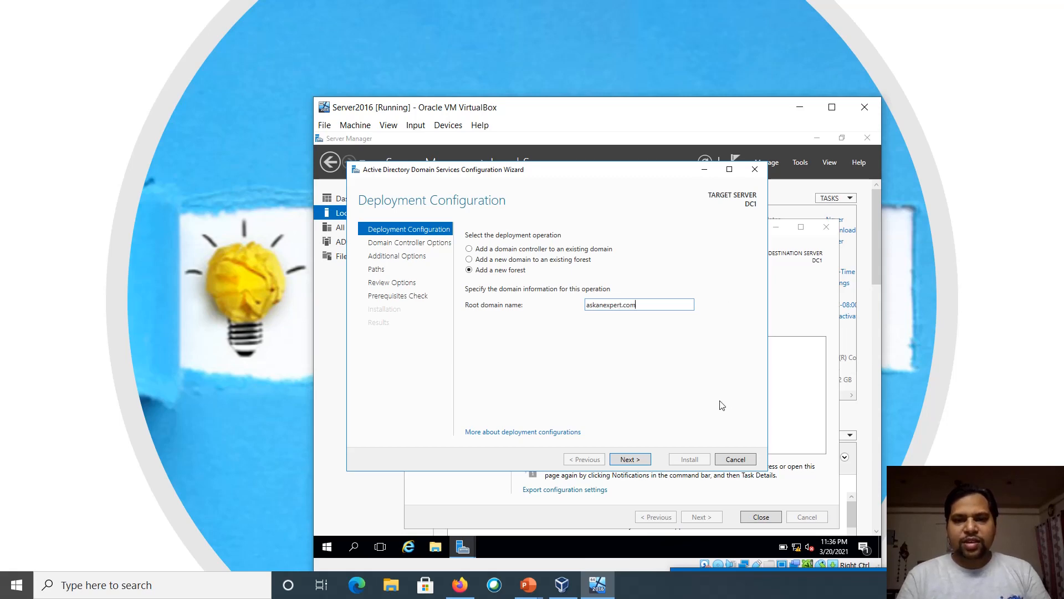
pyautogui.click(627, 458)
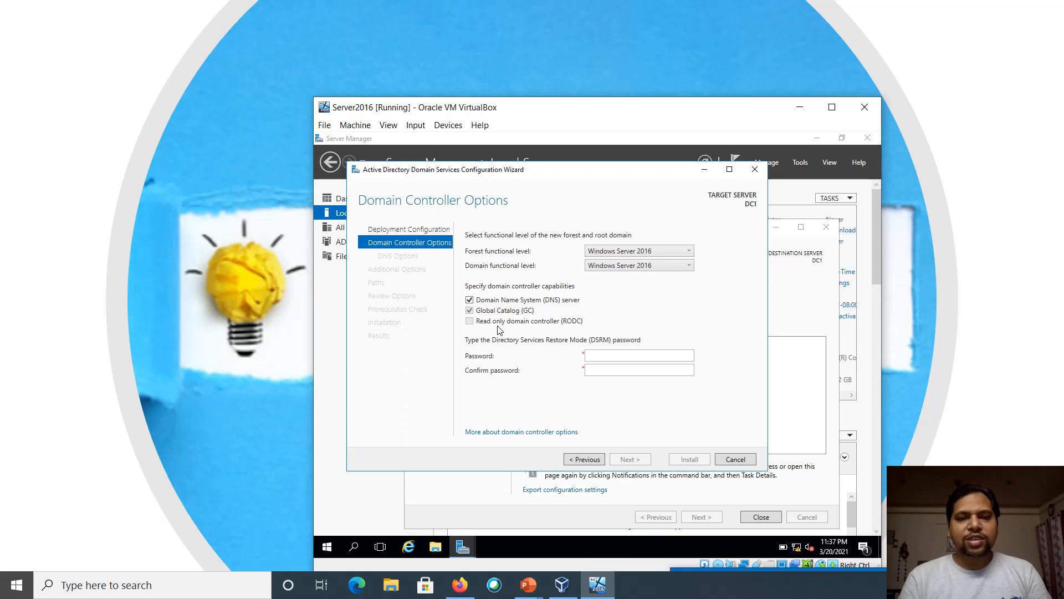
# Enter and confirm the Directory Services Restore Mode password, then continue
pyautogui.click(600, 358)
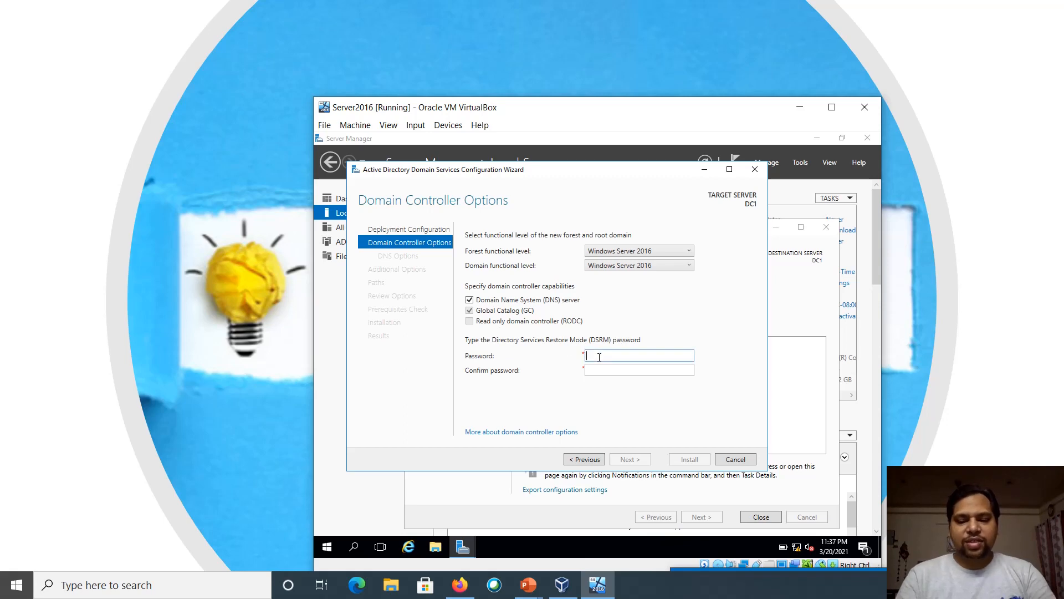
pyautogui.write('P@ssw0rd')
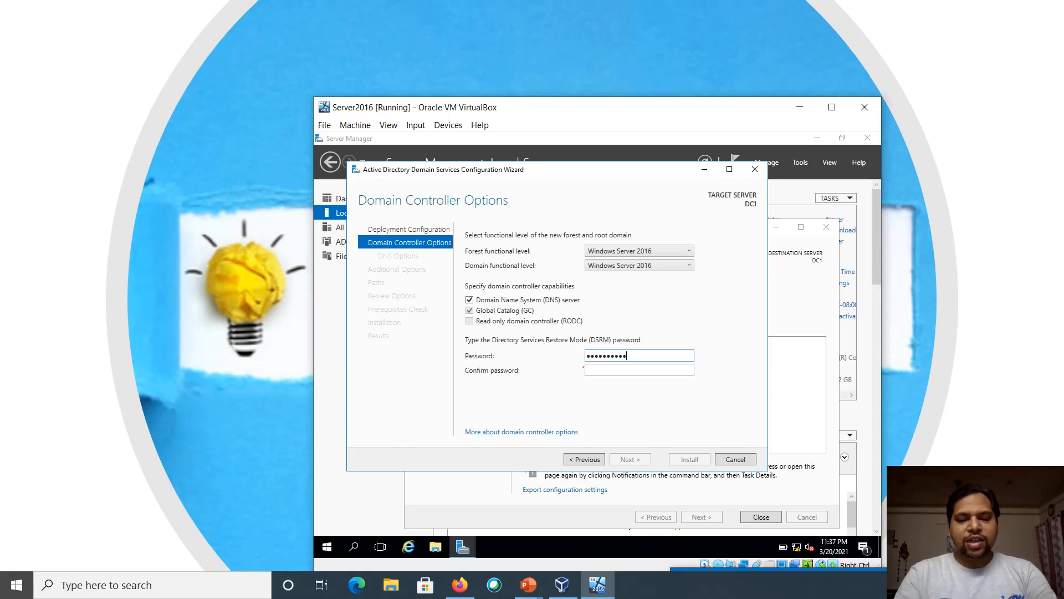
pyautogui.press('Tab')
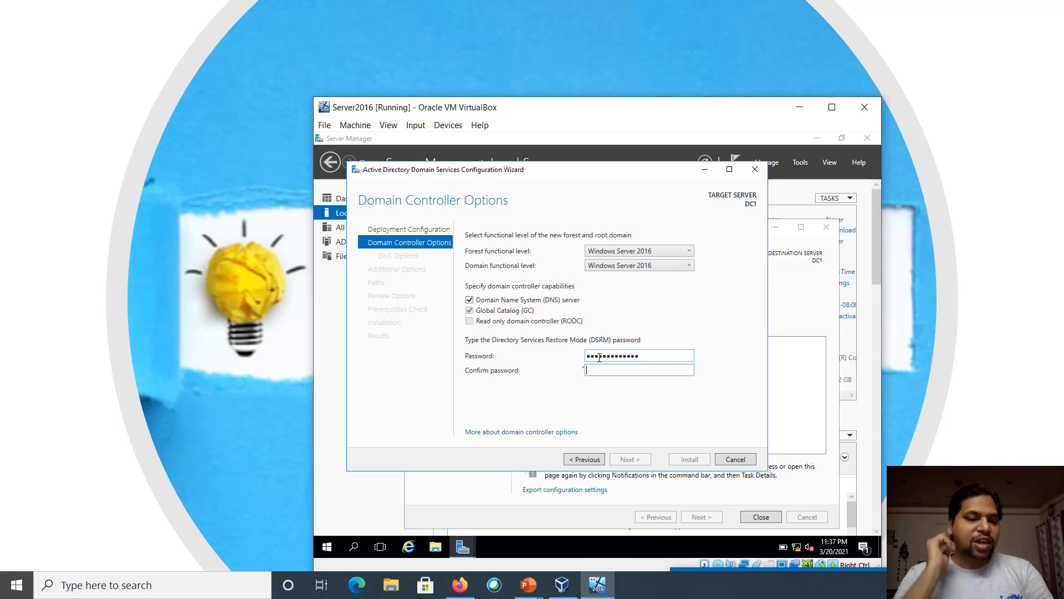
pyautogui.write('P')
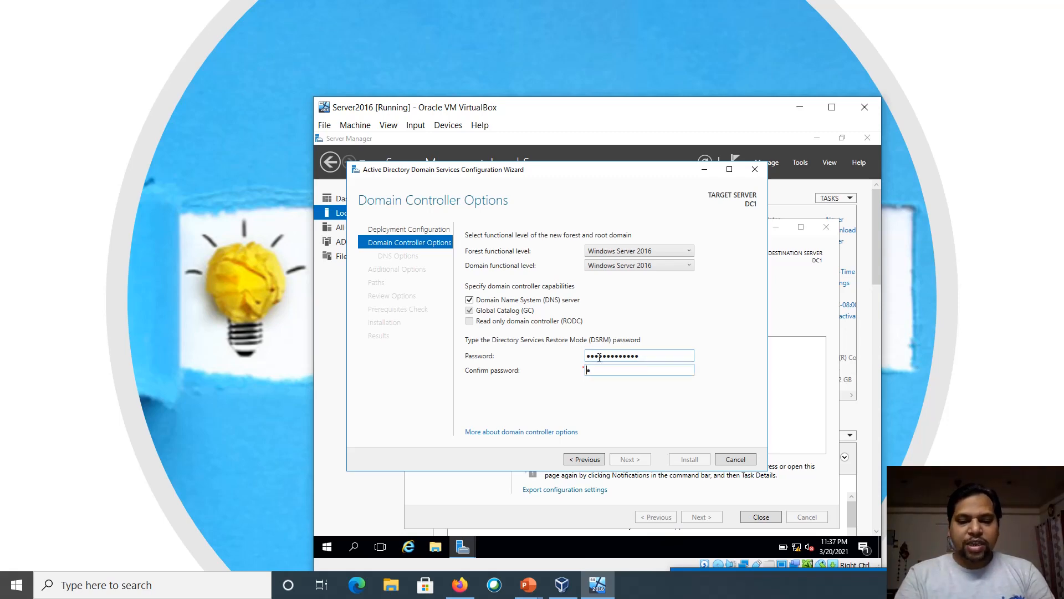
pyautogui.write('@ssw0rd12345')
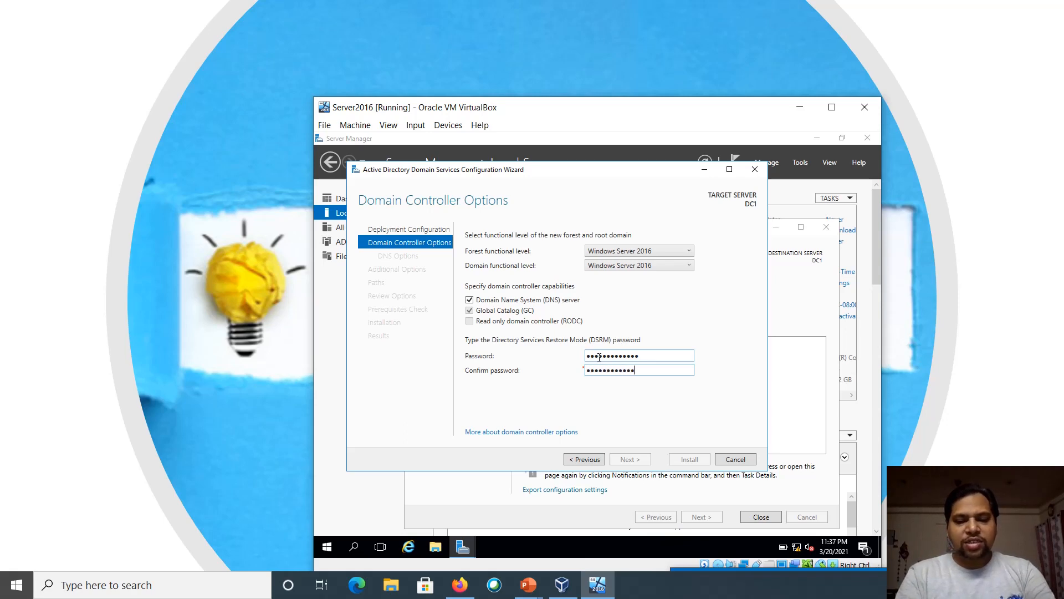
pyautogui.write('5')
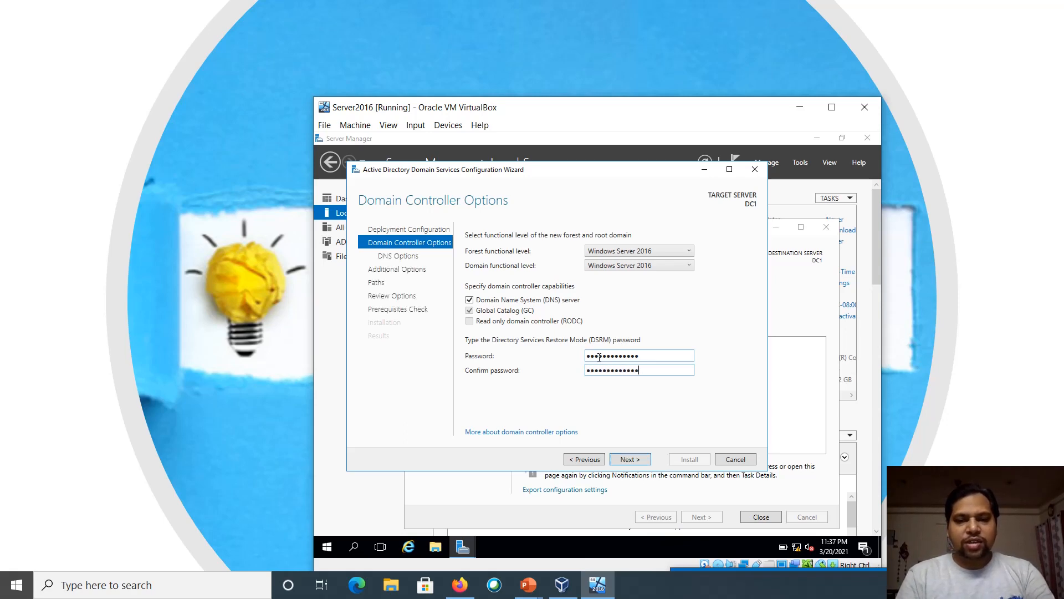
pyautogui.click(628, 459)
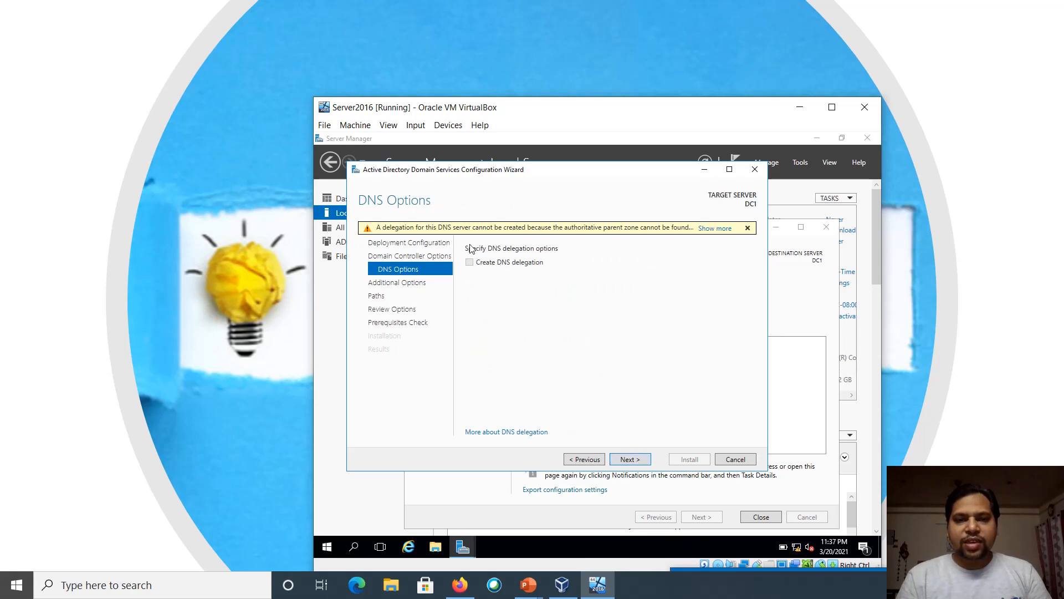
# Skip DNS delegation, keep NetBIOS name ASKANEXPERT and default database, log and SYSVOL paths
pyautogui.click(630, 460)
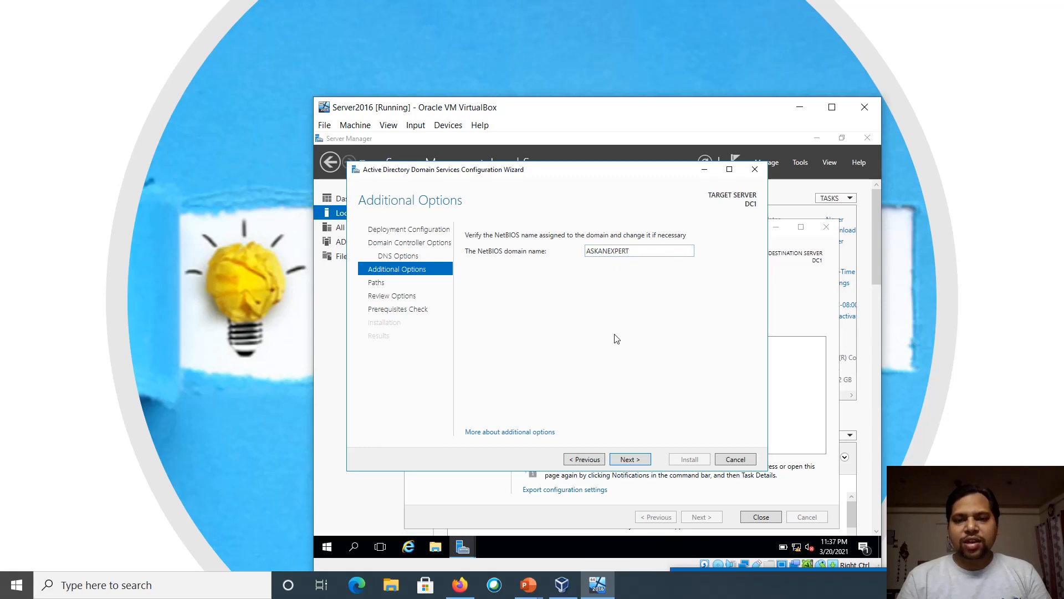
pyautogui.click(633, 459)
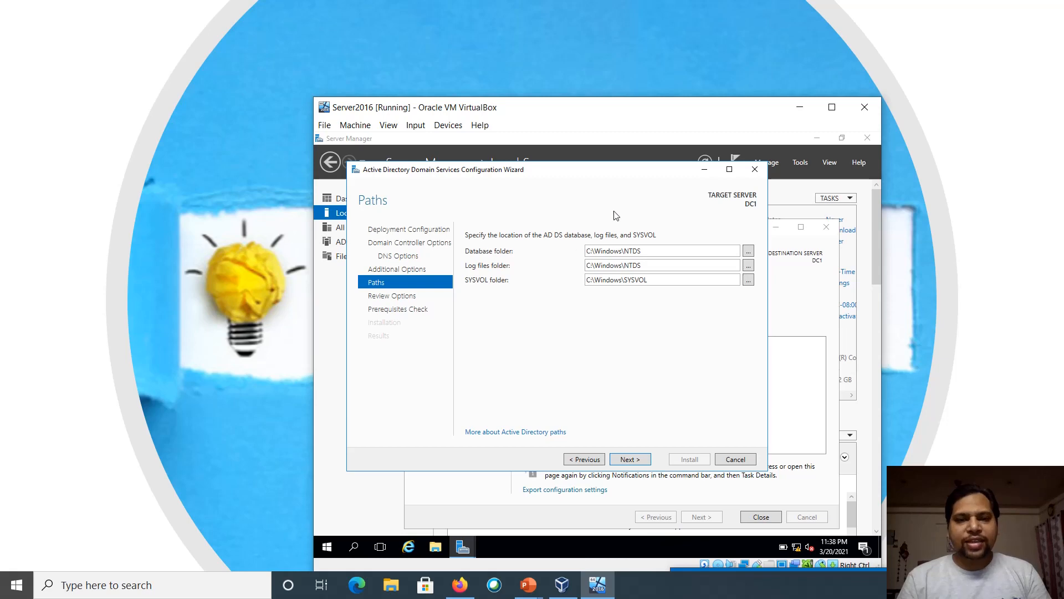
pyautogui.click(630, 460)
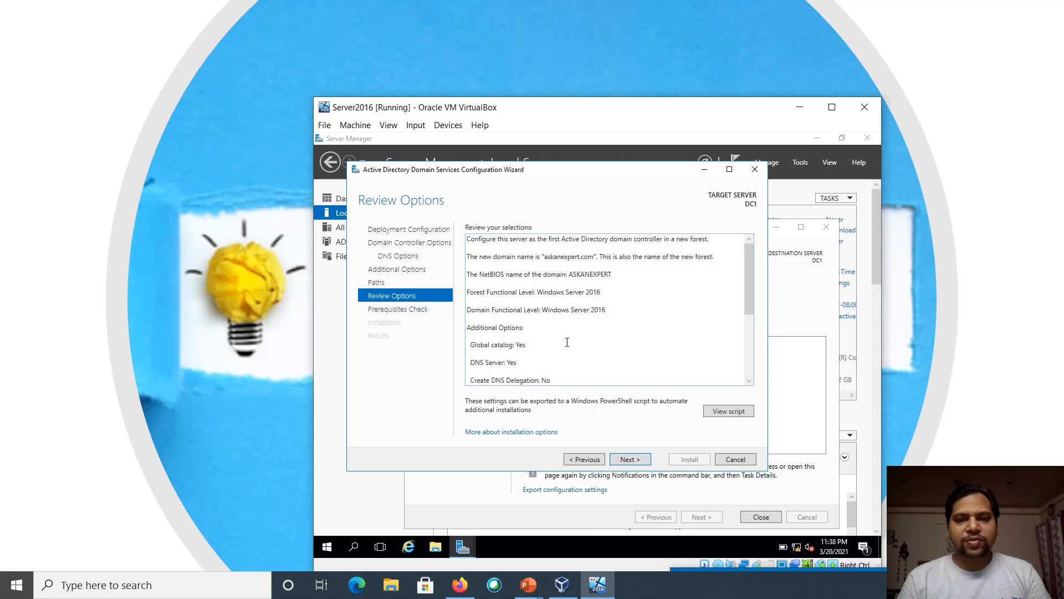
# Pass the prerequisites check and install the askanexpert.com domain controller, letting DC1 restart
pyautogui.click(629, 460)
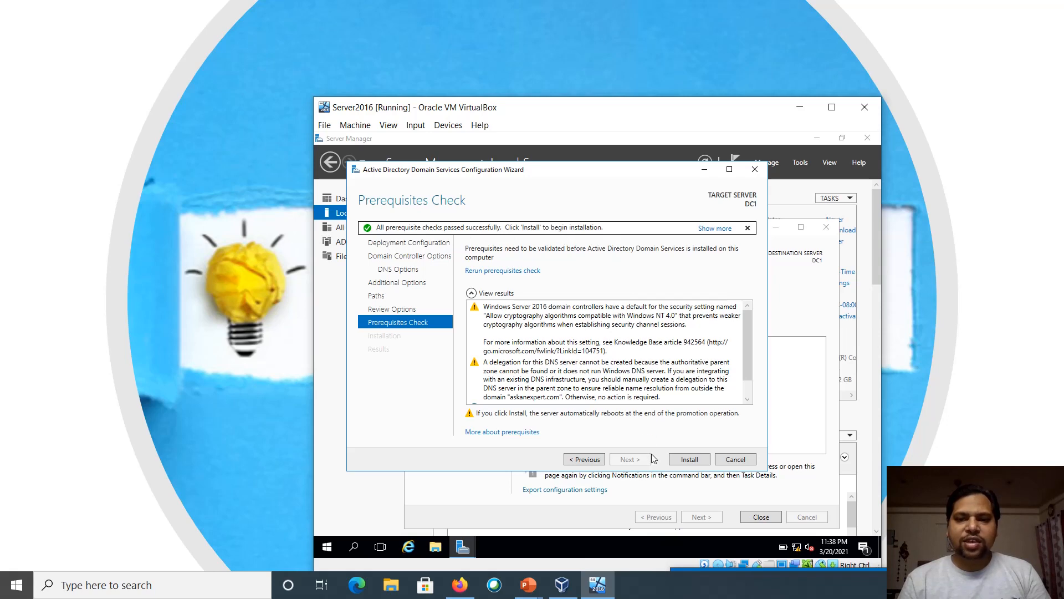
pyautogui.click(690, 459)
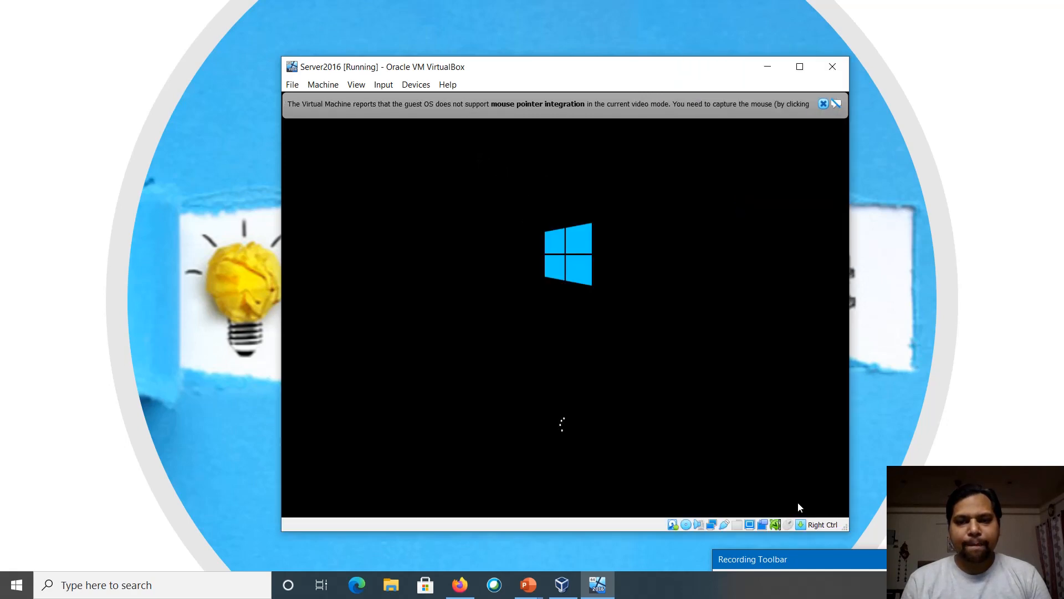
# Reposition the VM window and dismiss the mouse-integration notice
pyautogui.moveTo(818, 555); pyautogui.dragTo(835, 586)
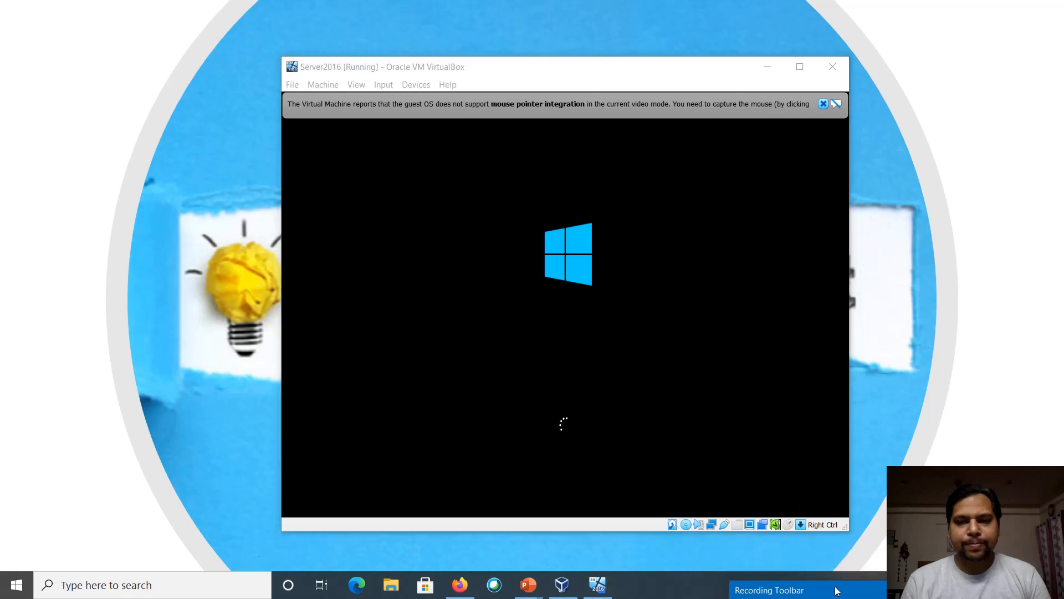
pyautogui.click(707, 382)
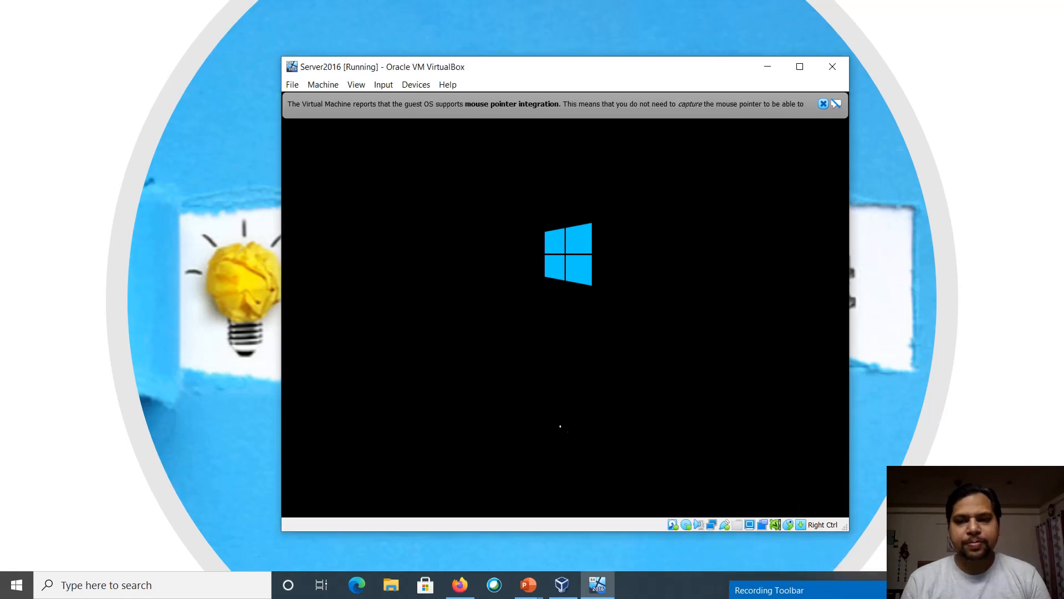
pyautogui.moveTo(845, 591); pyautogui.dragTo(1012, 589)
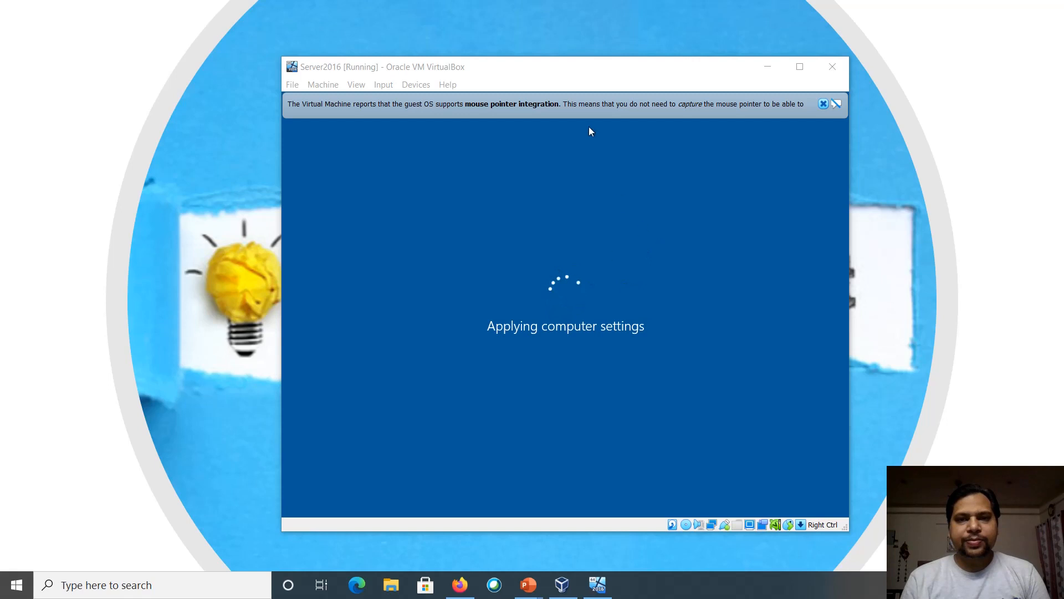
pyautogui.moveTo(527, 84); pyautogui.dragTo(529, 75)
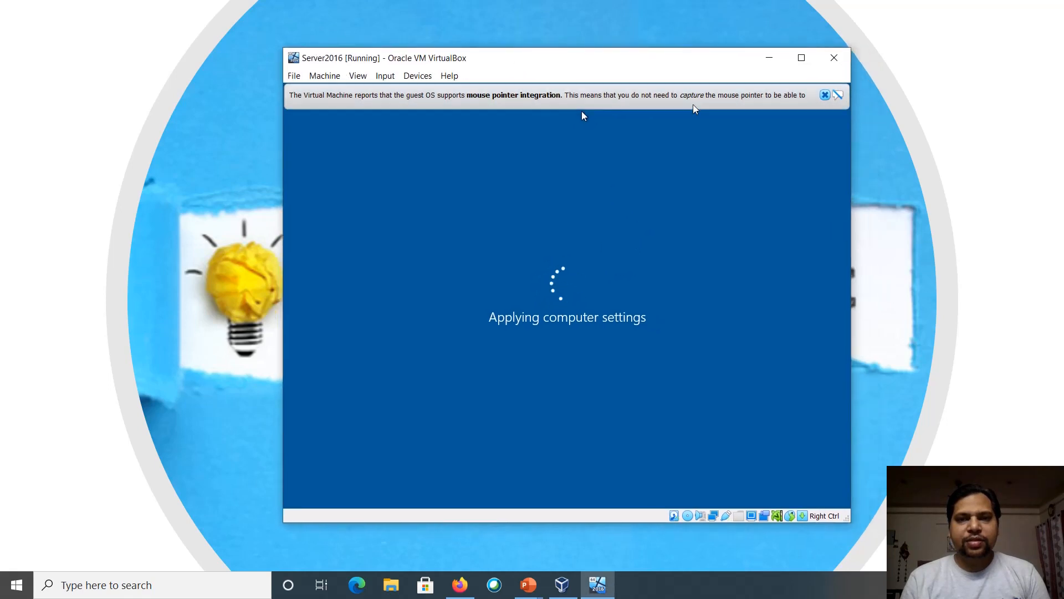
pyautogui.click(824, 96)
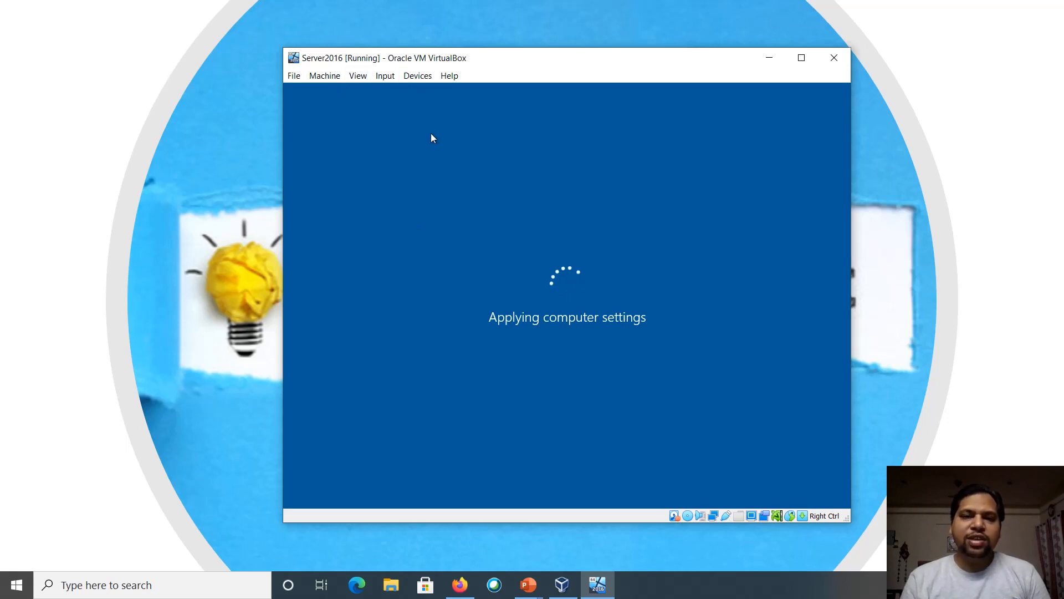
# Send Ctrl-Alt-Del to the guest from the Input > Keyboard menu
pyautogui.click(383, 78)
pyautogui.moveTo(413, 92)
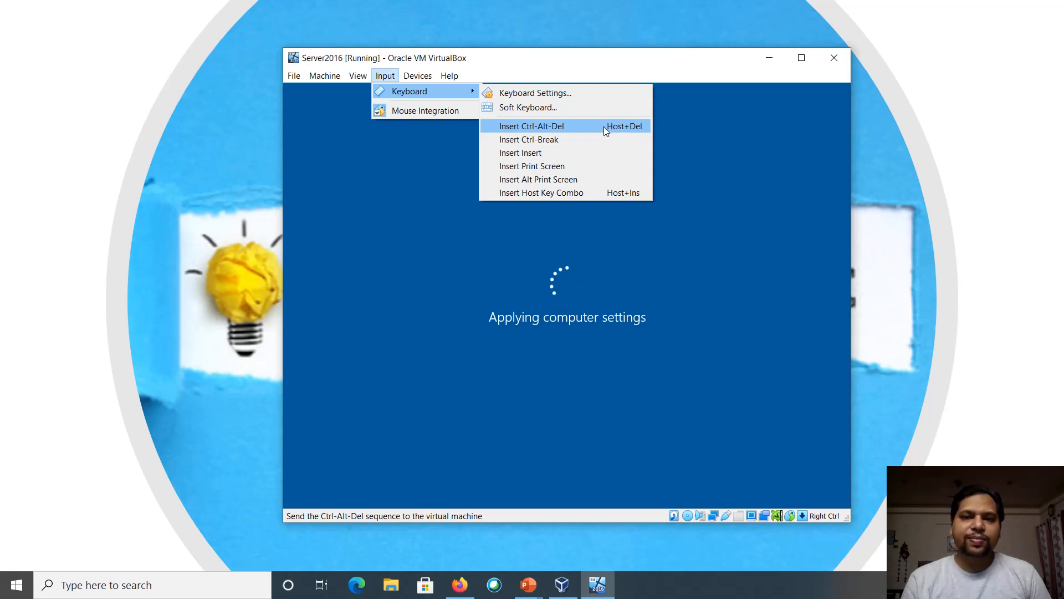
pyautogui.click(382, 87)
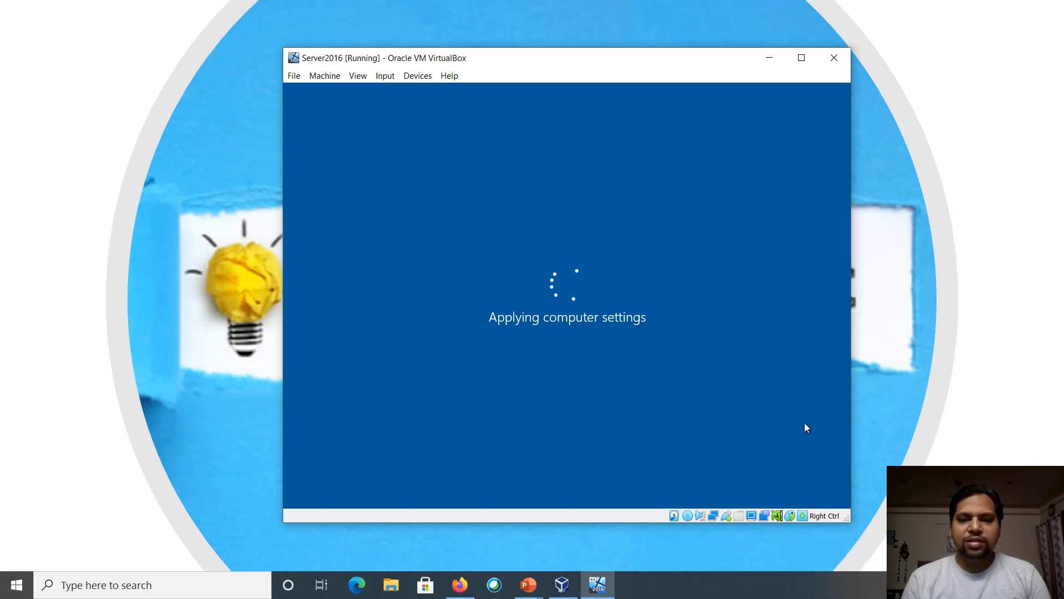
pyautogui.moveTo(942, 488); pyautogui.dragTo(749, 449)
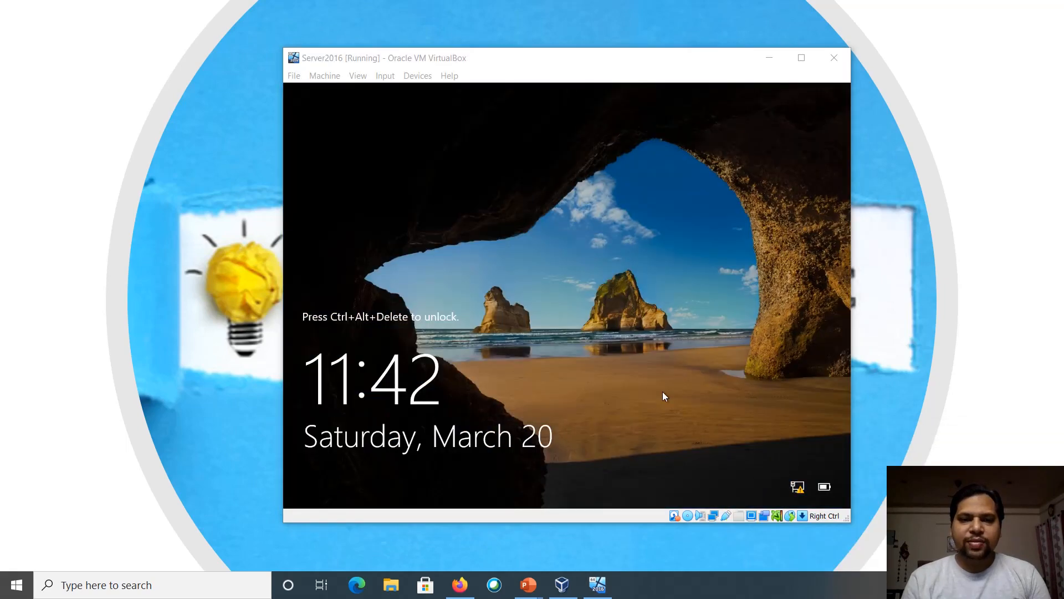
# Sign in to the rebooted server as ASKANEXPERT\Administrator with the account password
pyautogui.click(475, 322)
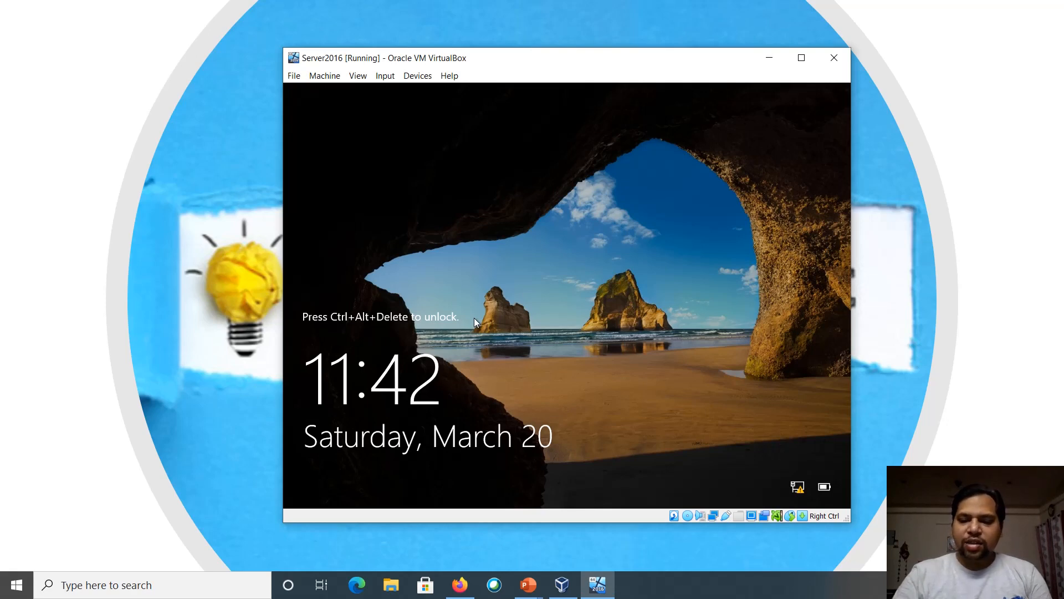
pyautogui.hotkey('ctrl', 'alt', 'Delete')
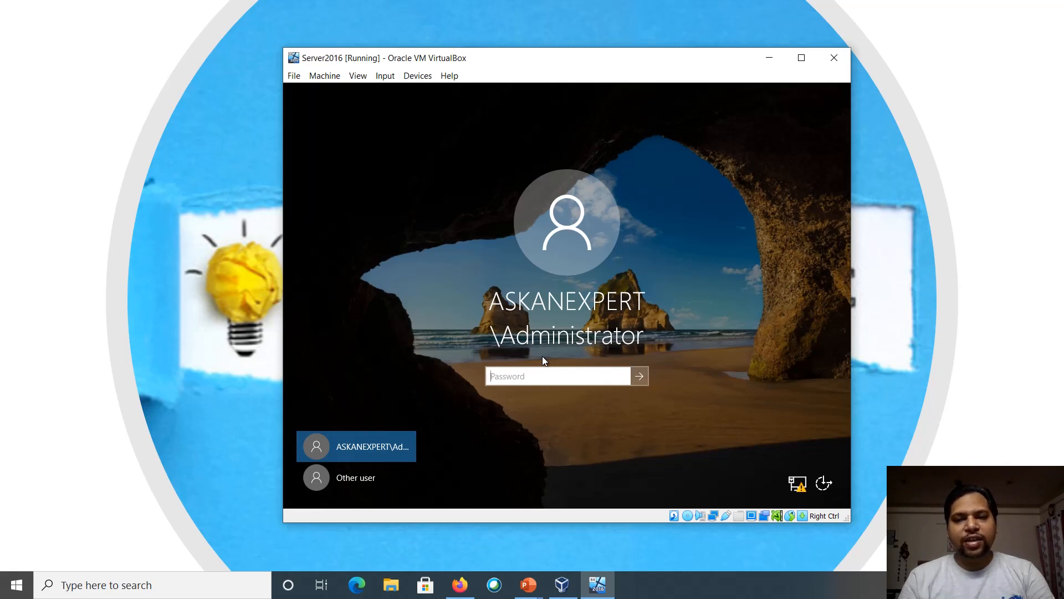
pyautogui.write('****')
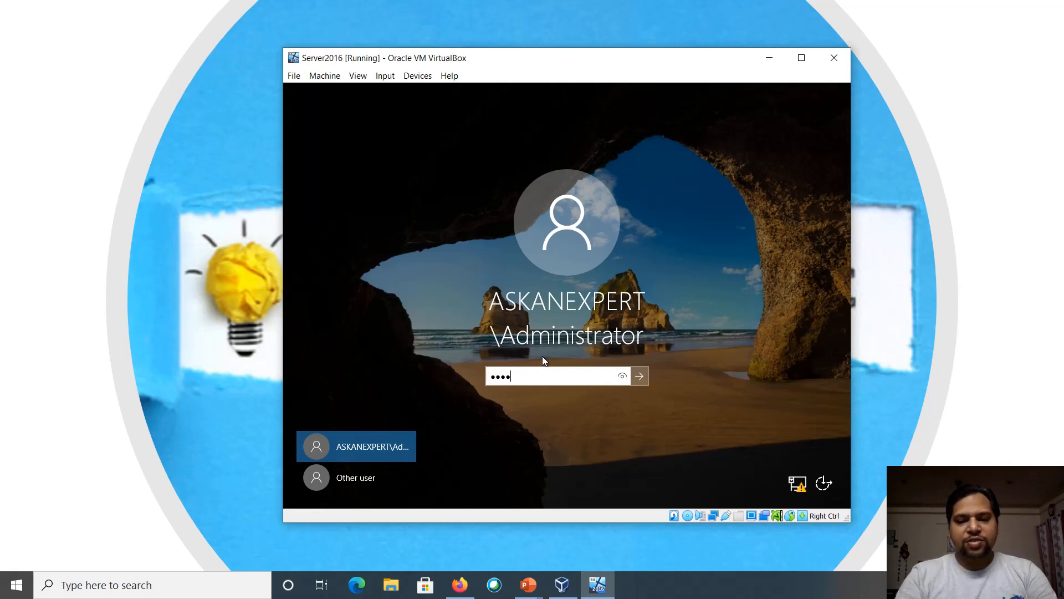
pyautogui.write('*********')
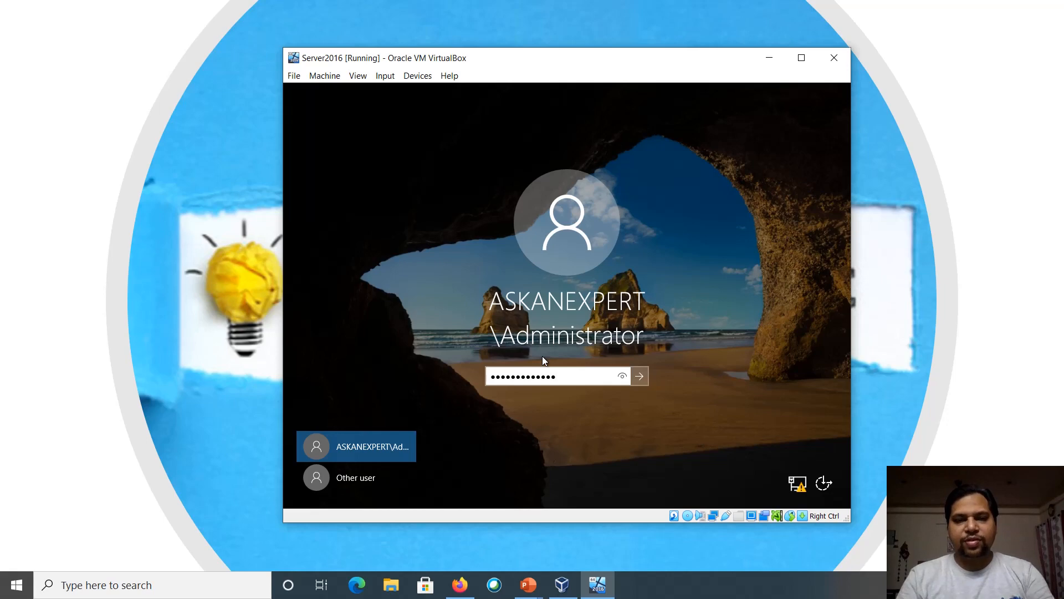
pyautogui.press('Return')
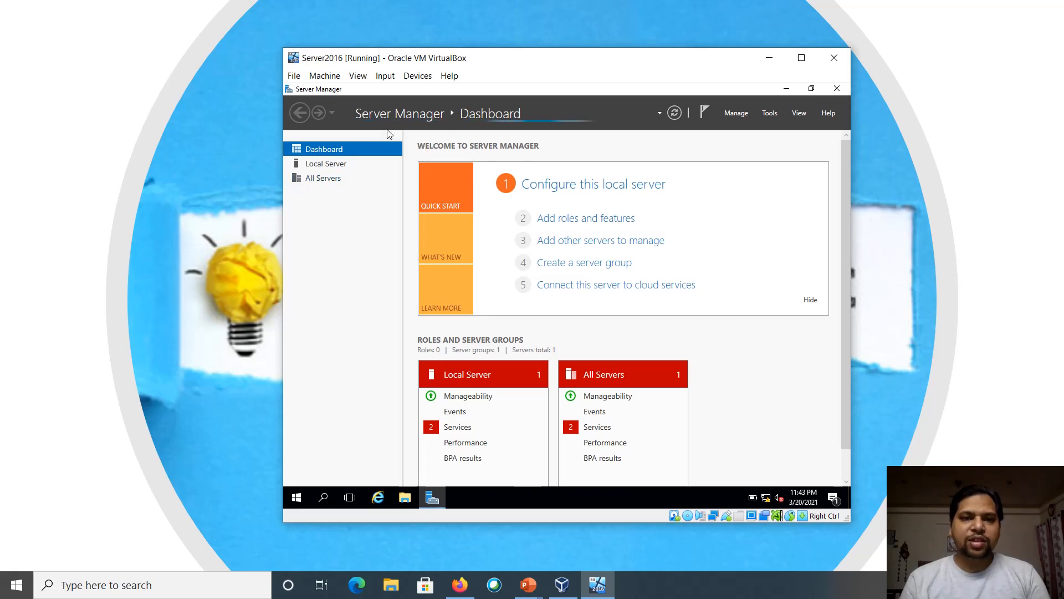
# View Local Server properties showing DC1 in the askanexpert.com domain
pyautogui.click(332, 167)
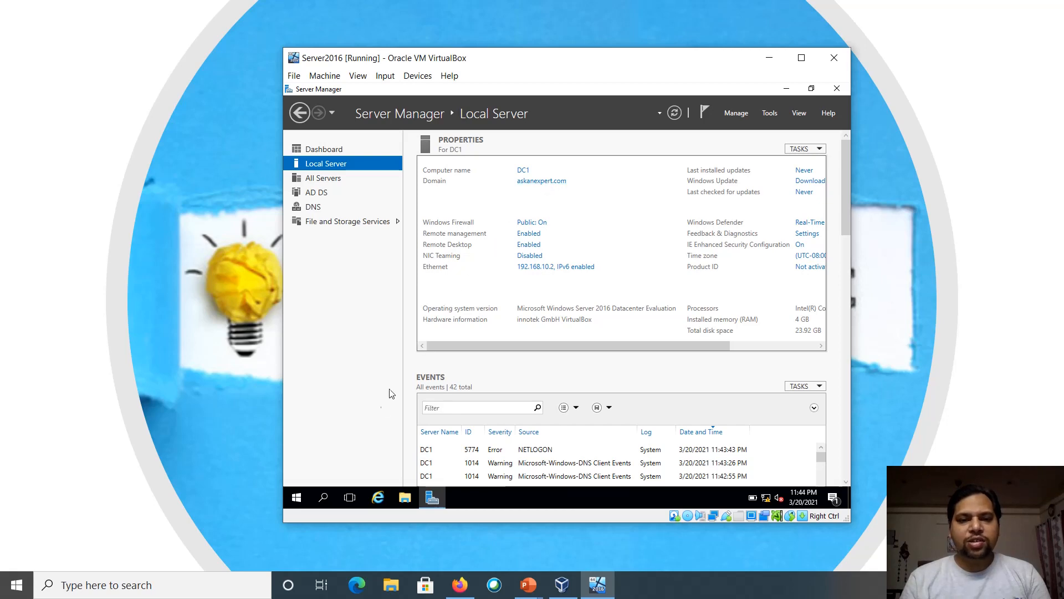
pyautogui.click(299, 496)
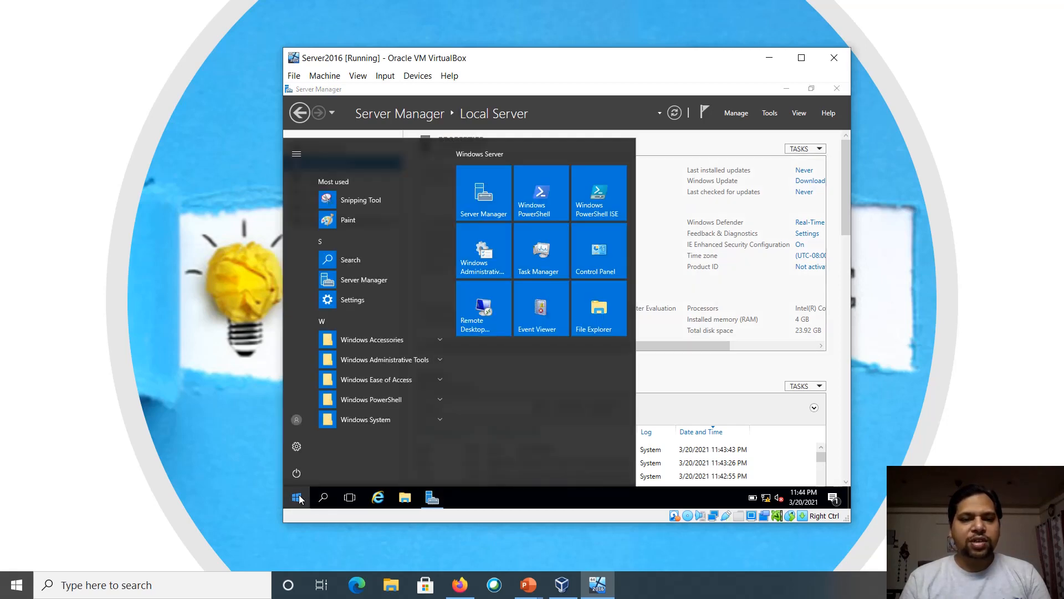
pyautogui.click(407, 360)
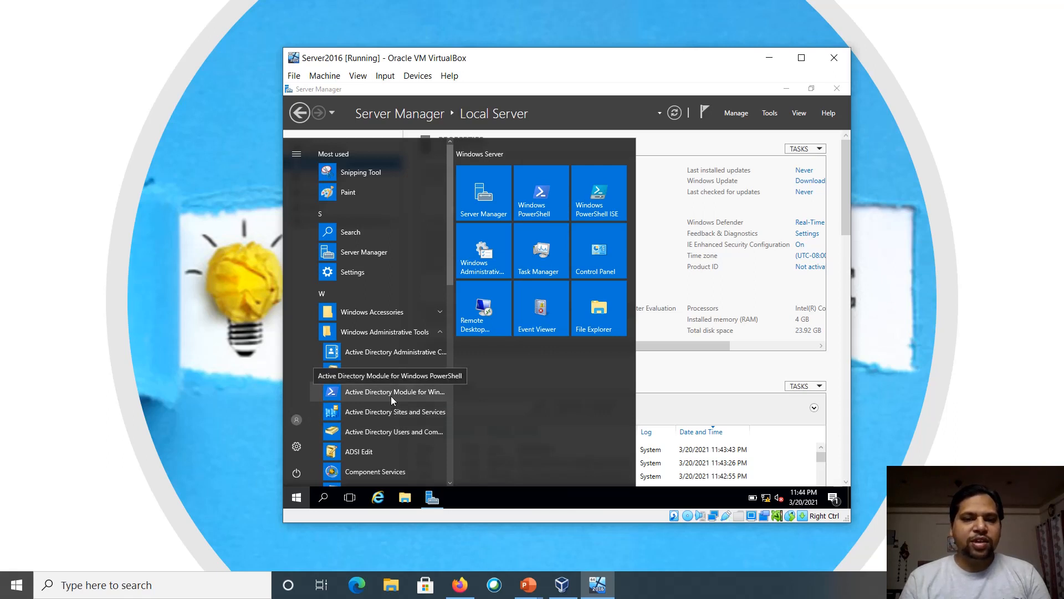
pyautogui.click(392, 430)
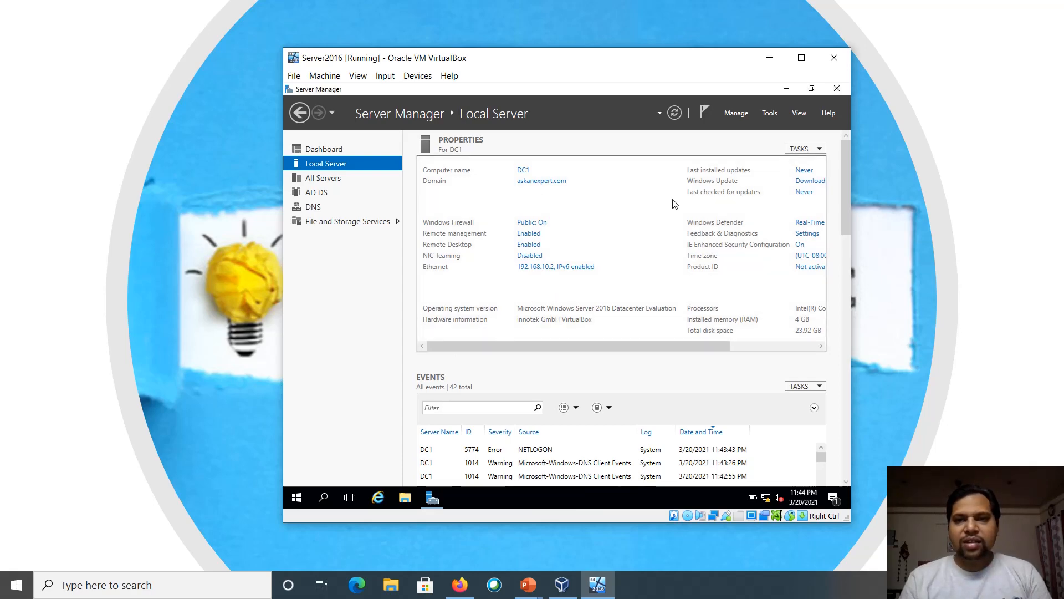
pyautogui.click(286, 496)
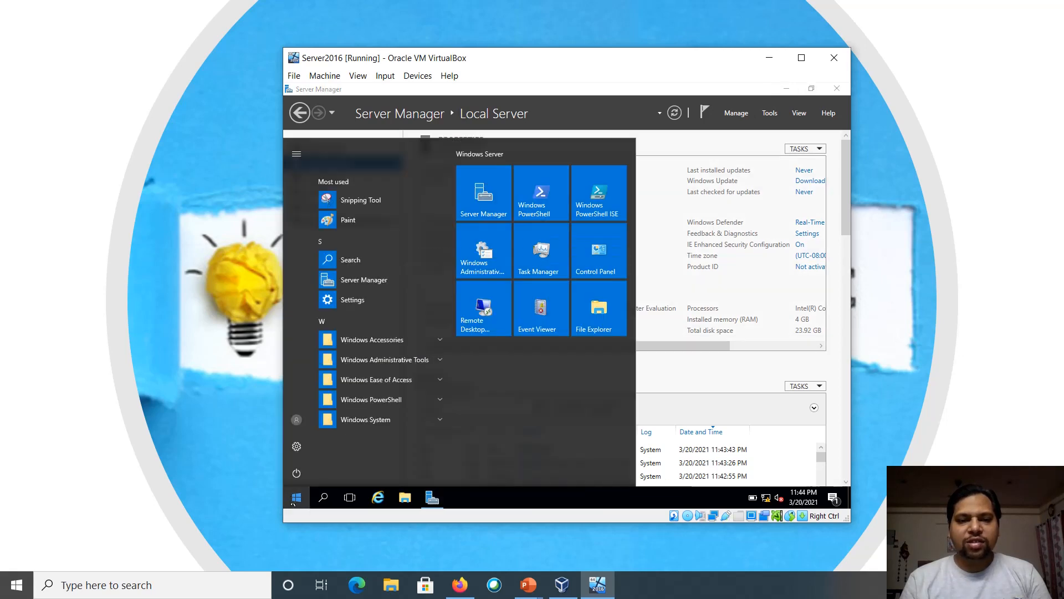
pyautogui.click(427, 366)
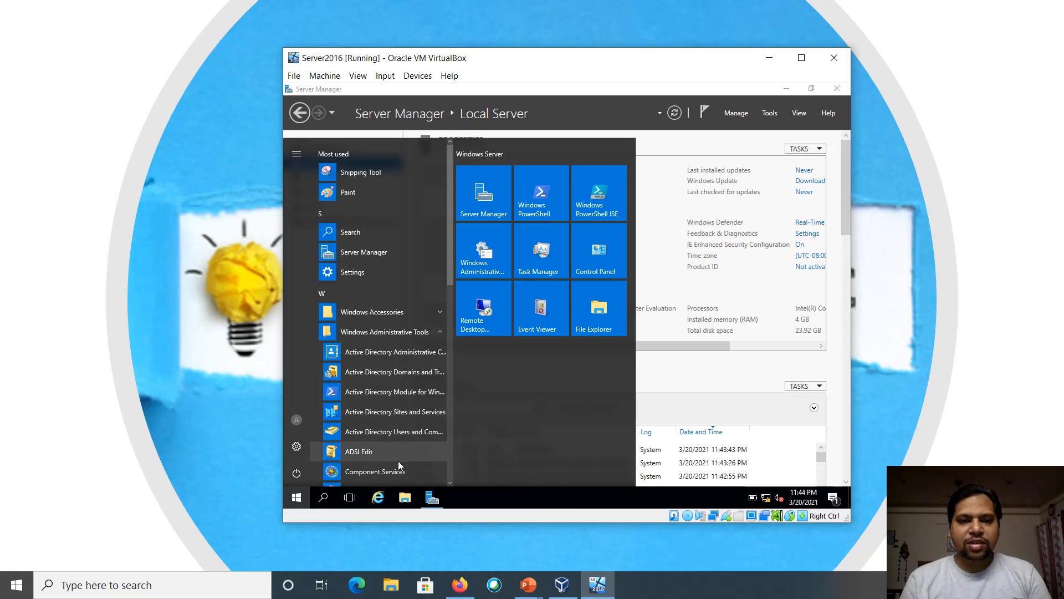
pyautogui.scroll(-8, 450, 479)
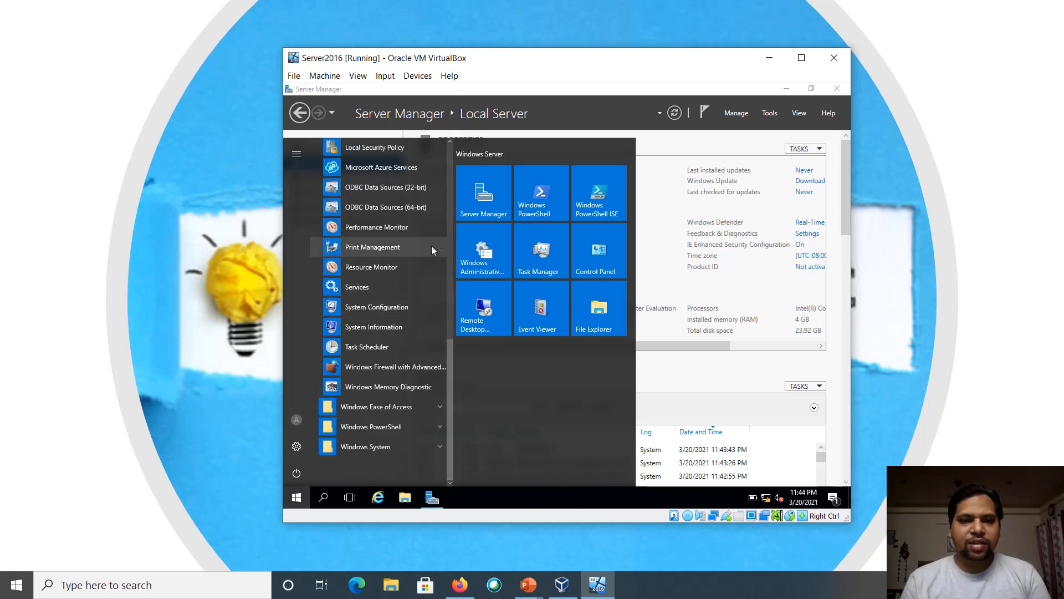
pyautogui.click(451, 142)
pyautogui.click(451, 143)
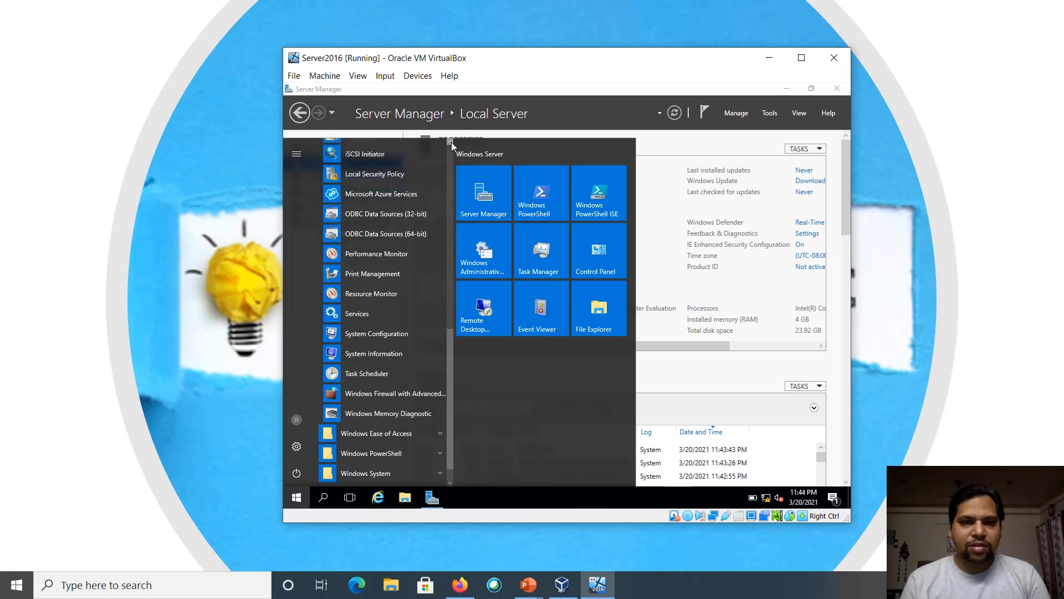
pyautogui.click(451, 142)
pyautogui.click(451, 142)
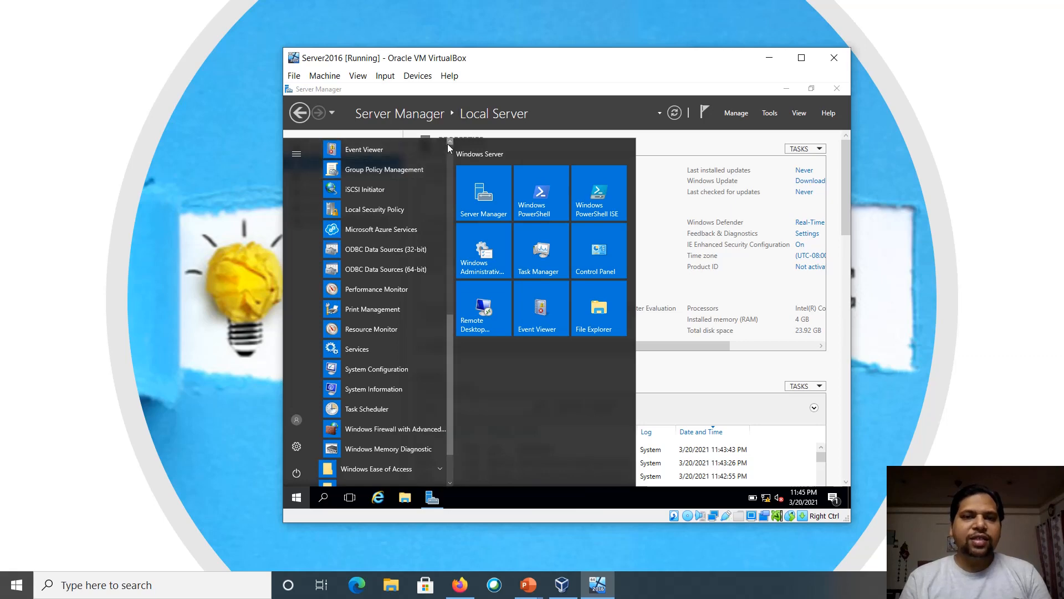
pyautogui.click(448, 143)
pyautogui.click(448, 143)
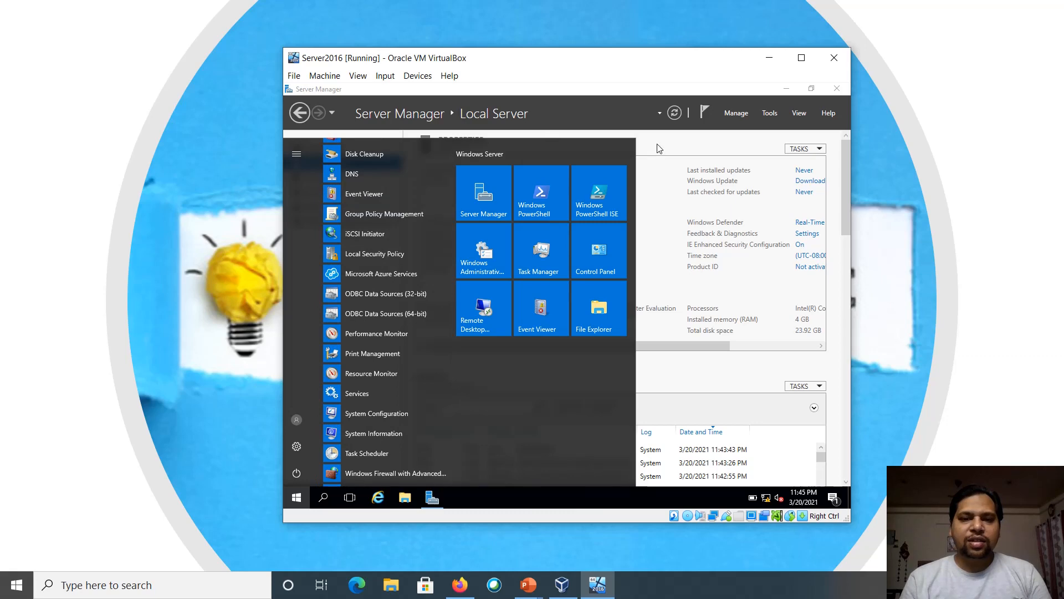
pyautogui.press('Escape')
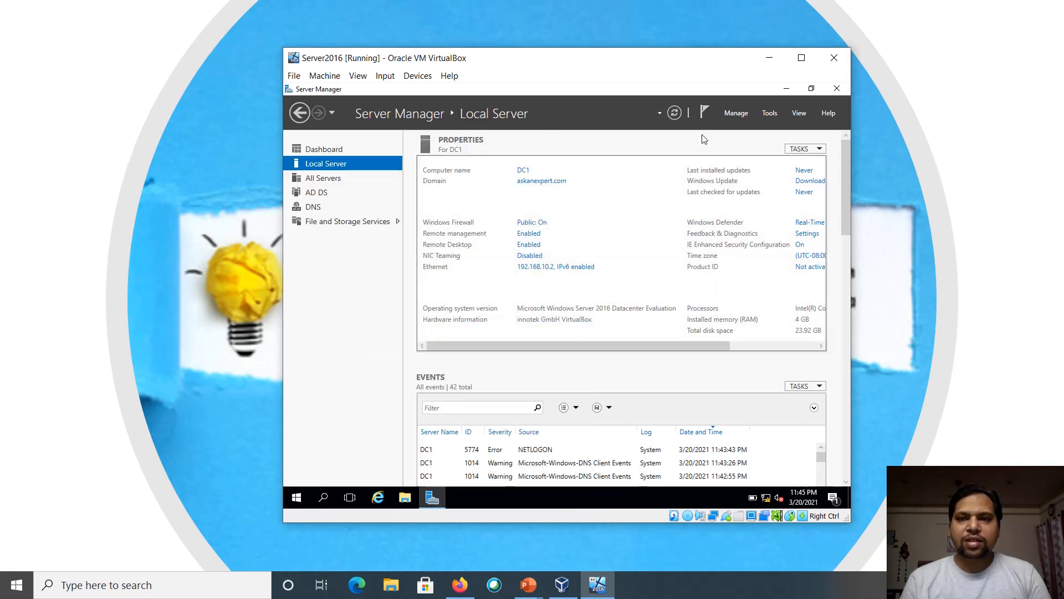
# Close Server Manager and use the Start quick-link menu to reach the Run dialog
pyautogui.click(835, 90)
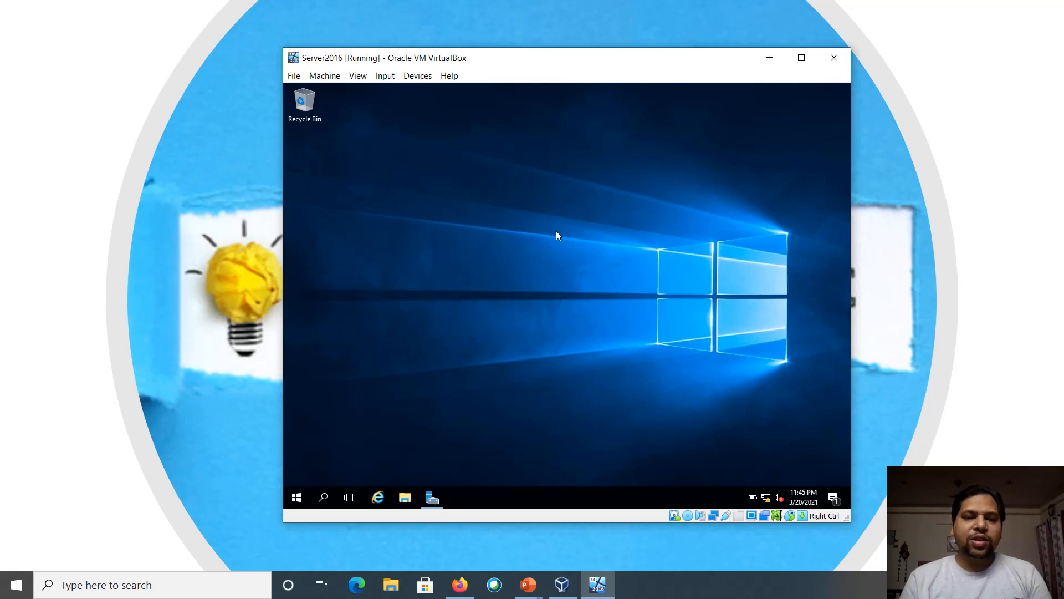
pyautogui.press('super+x')
pyautogui.press('Escape')
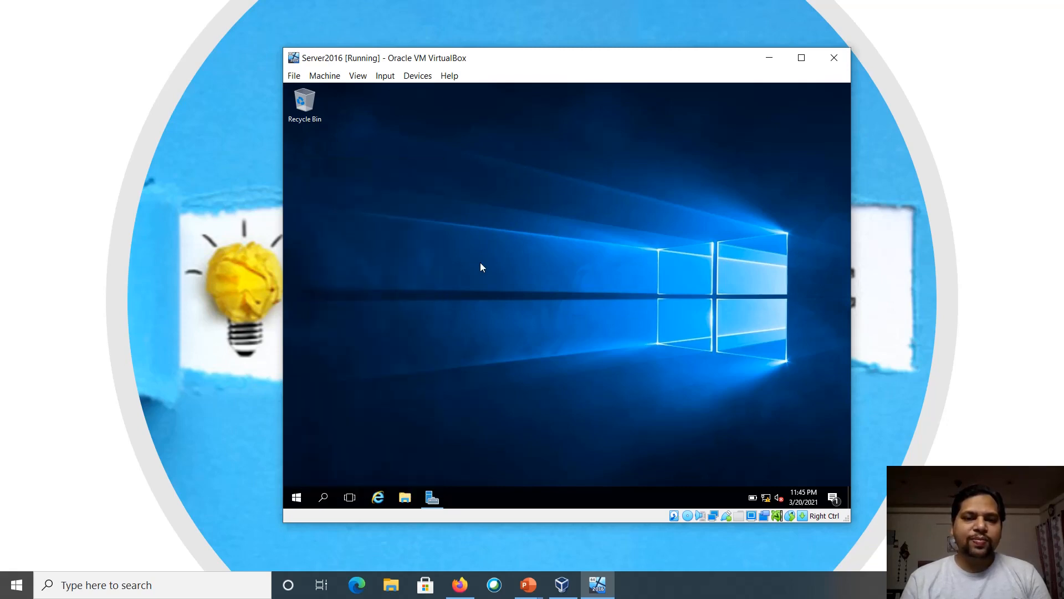
pyautogui.rightClick(303, 499)
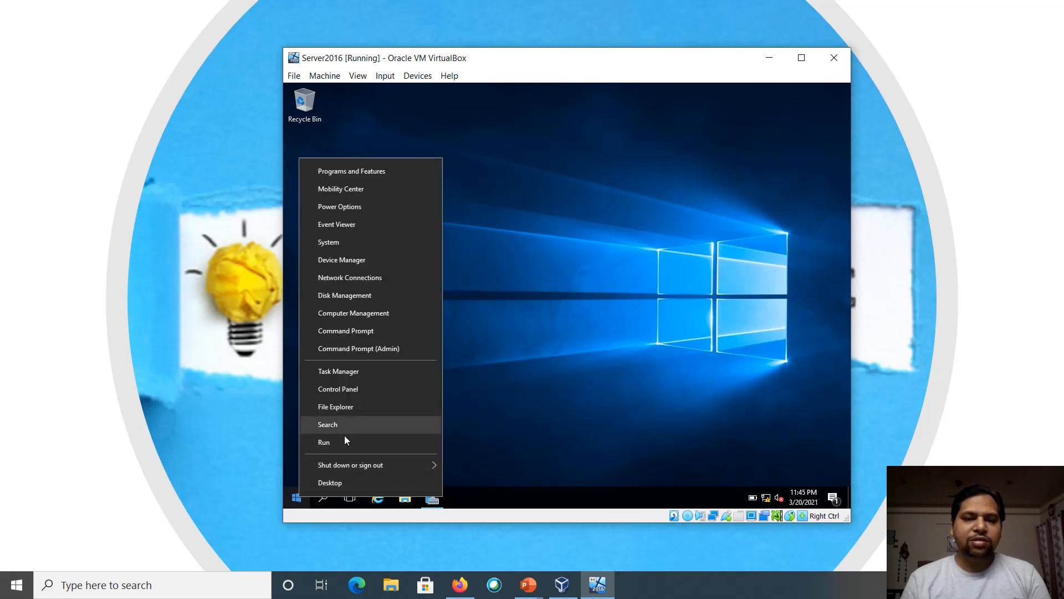
pyautogui.press('Escape')
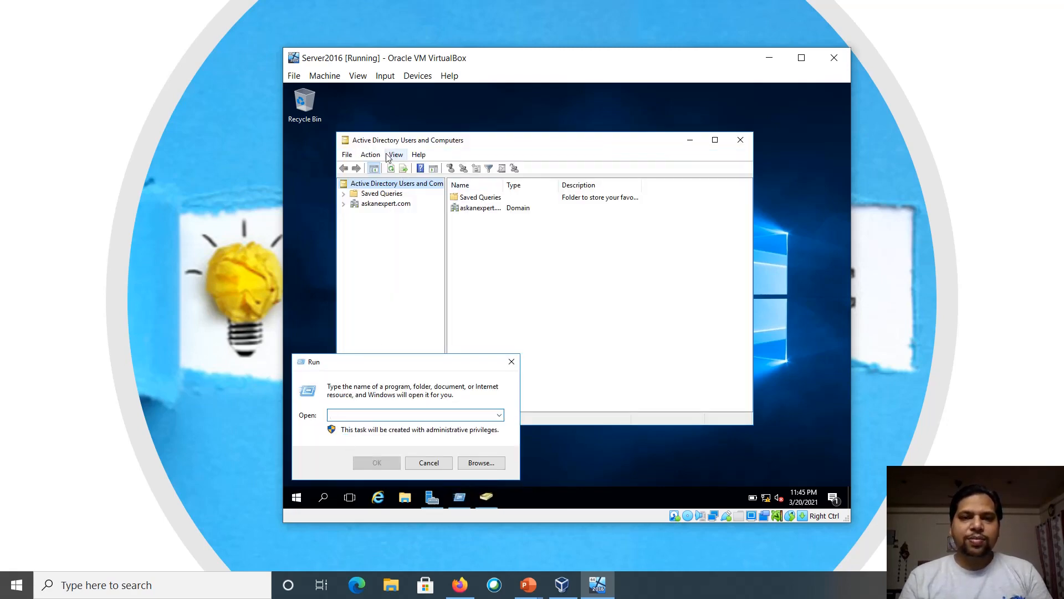
# Display the askanexpert.com Builtin container's security groups in Active Directory Users and Computers
pyautogui.moveTo(387, 145); pyautogui.dragTo(430, 145)
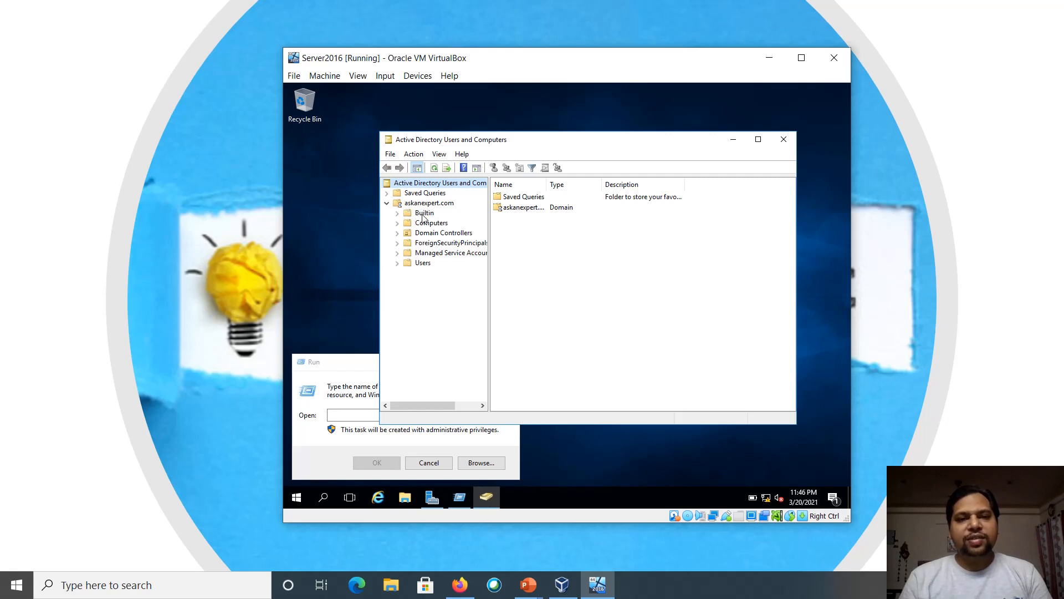
pyautogui.click(417, 263)
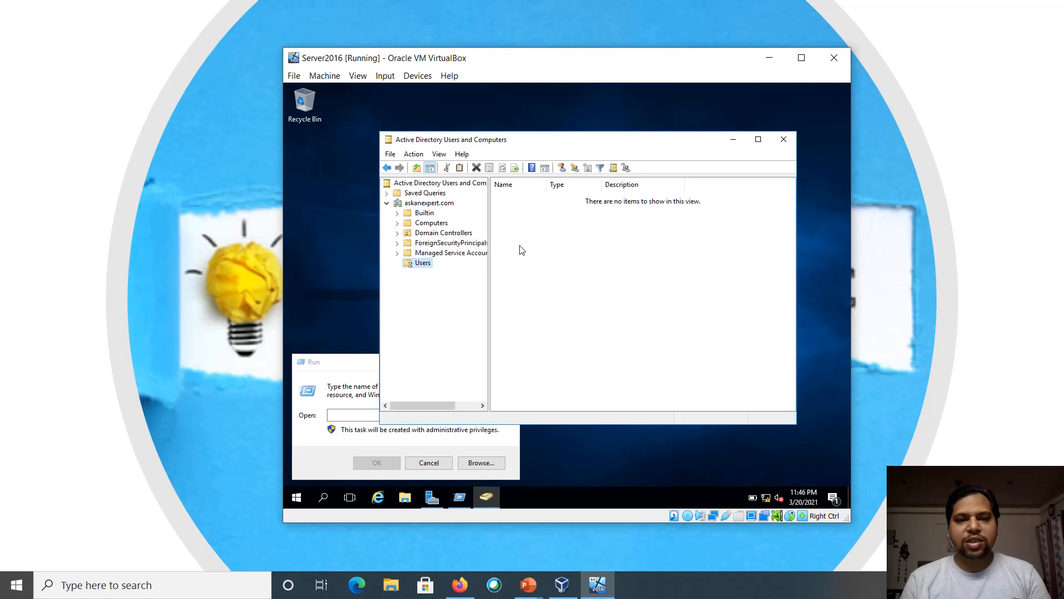
pyautogui.click(426, 215)
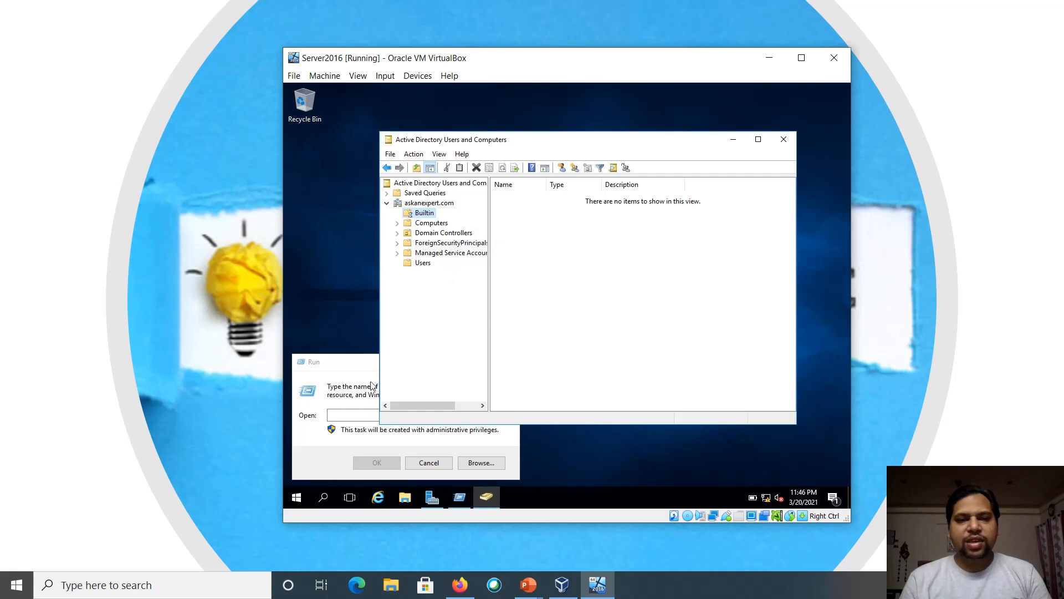
# Launch a second Active Directory Users and Computers console with dsa.msc from Run
pyautogui.click(351, 414)
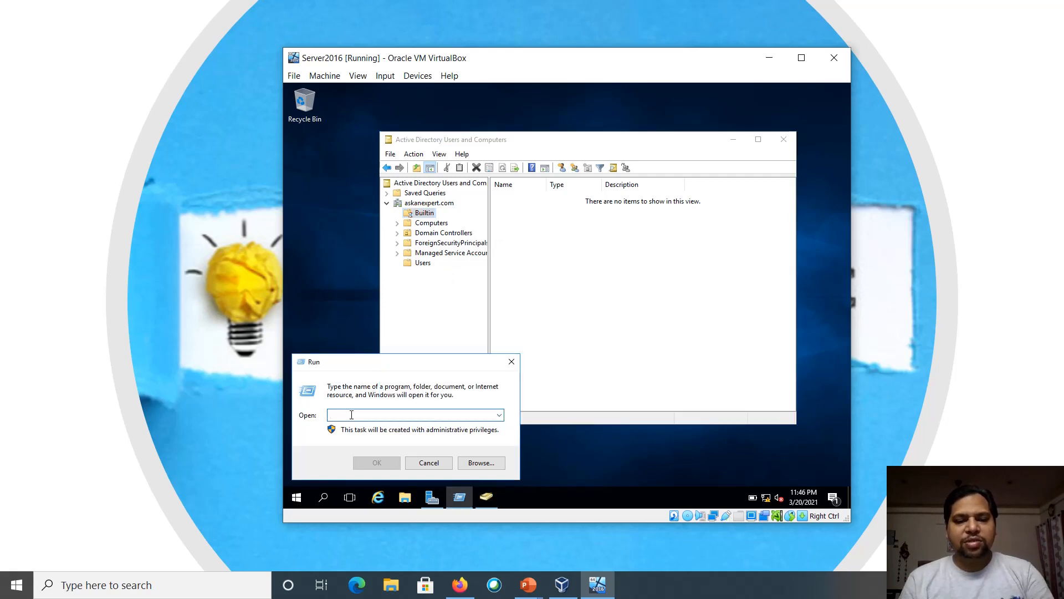
pyautogui.write('dsa.msc')
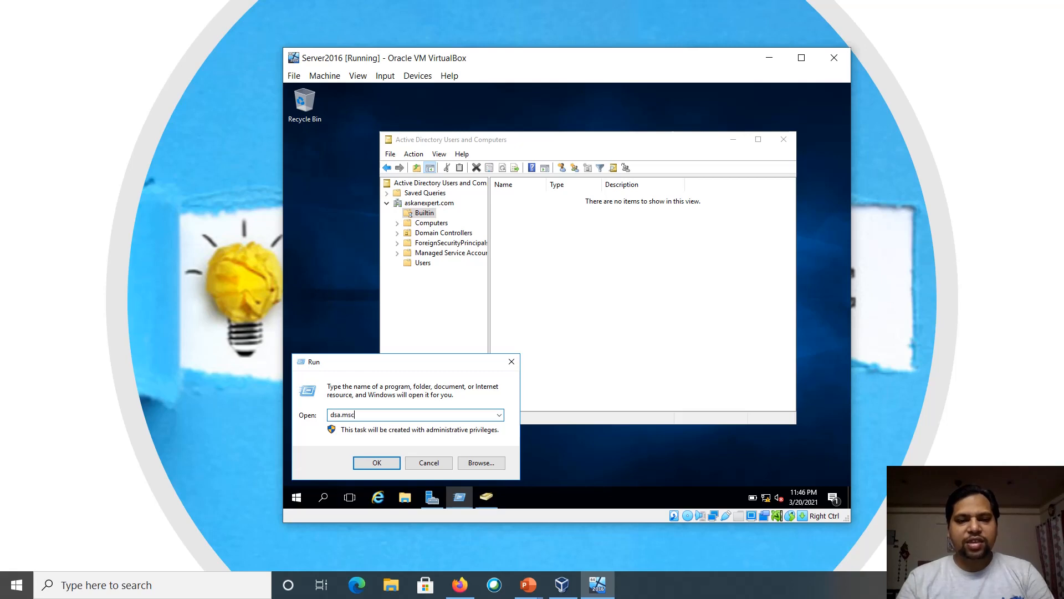
pyautogui.press('Return')
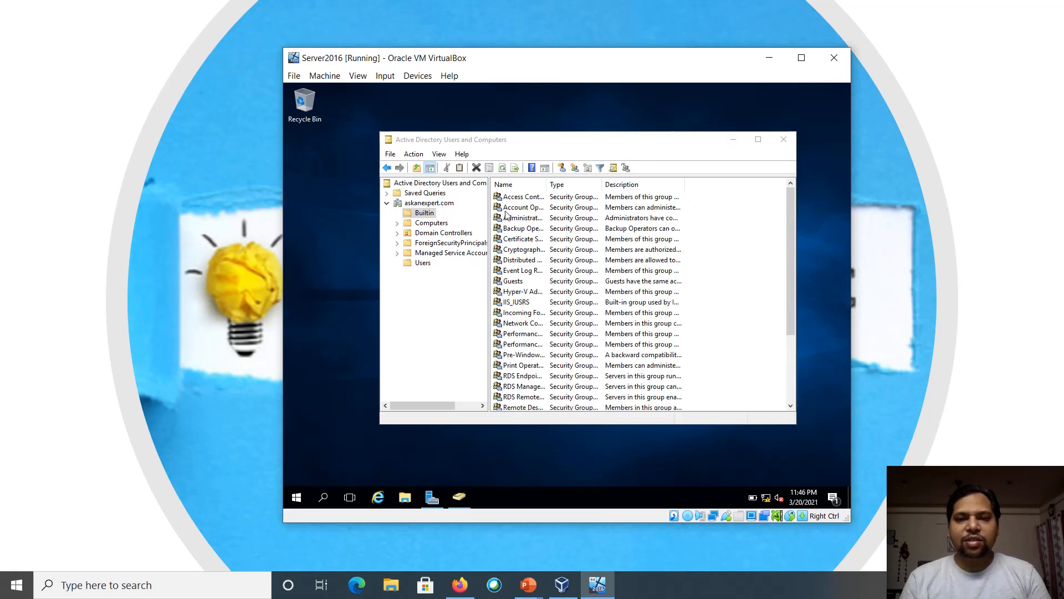
# Browse the Users container, select the Guest account, then view Domain Controllers
pyautogui.click(510, 239)
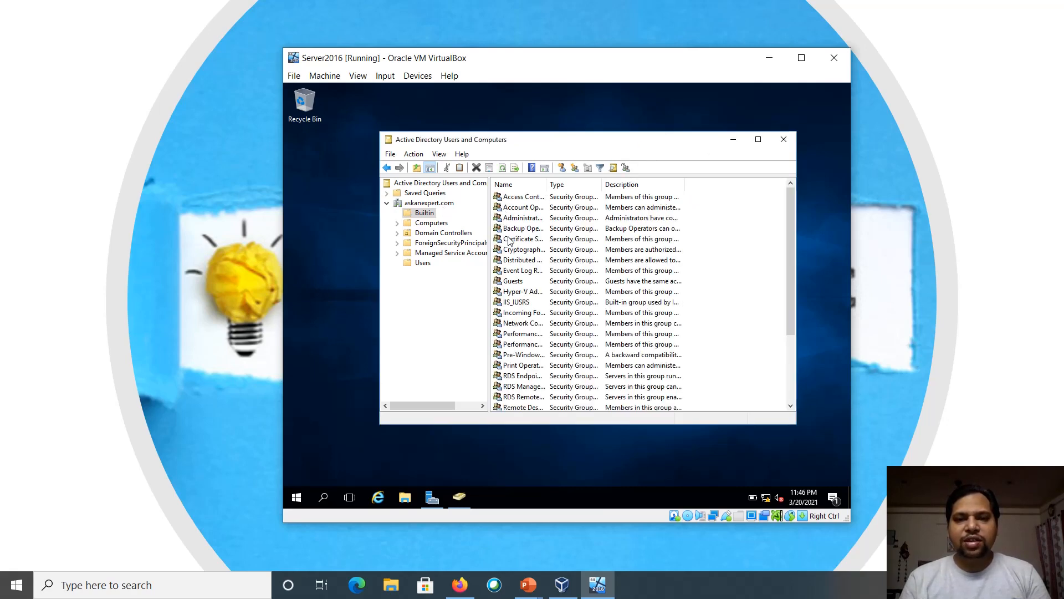
pyautogui.click(422, 263)
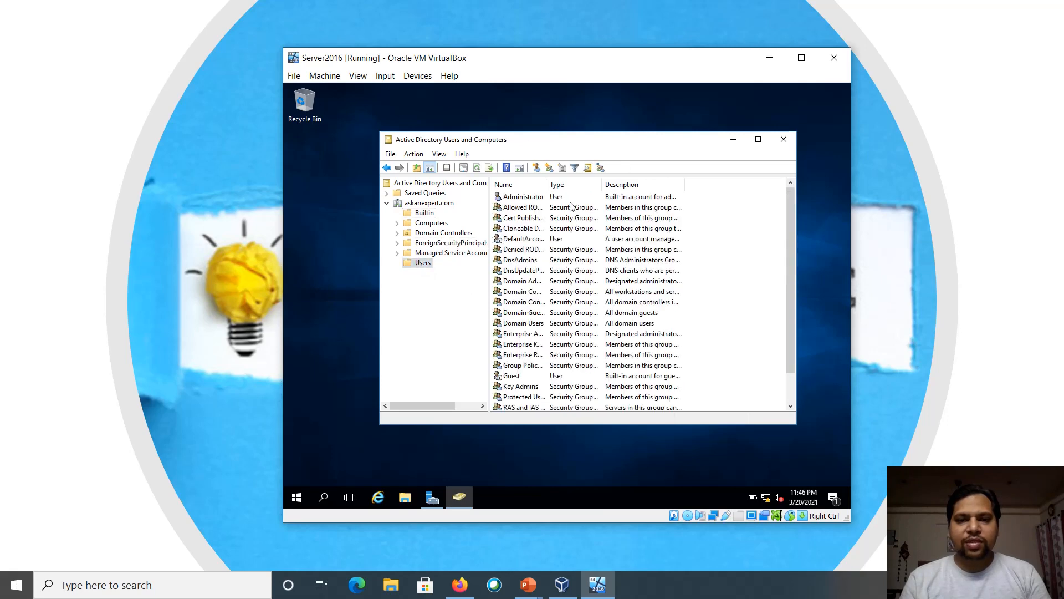
pyautogui.click(511, 380)
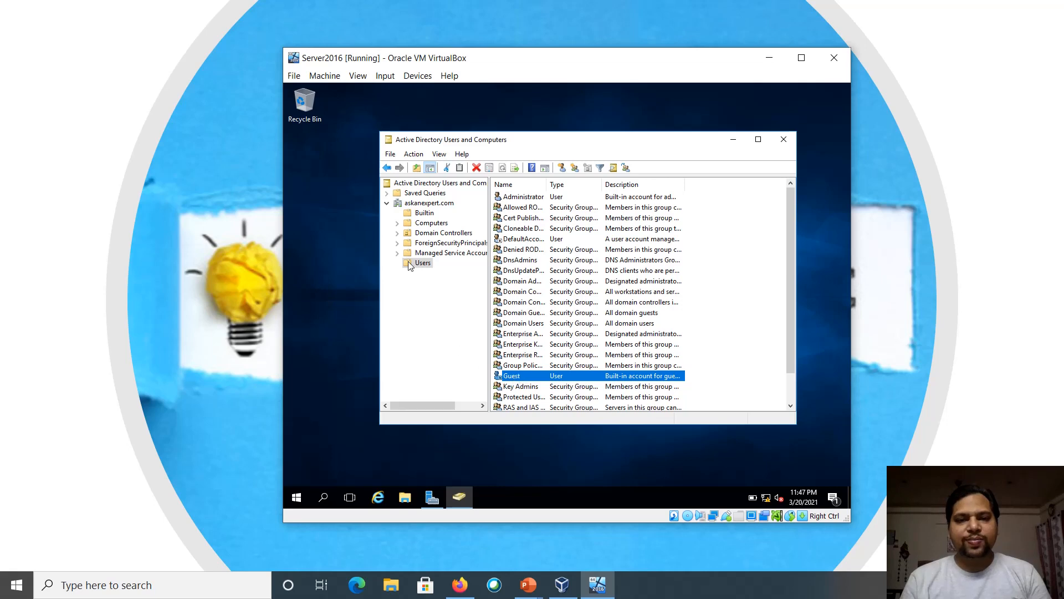
pyautogui.click(423, 235)
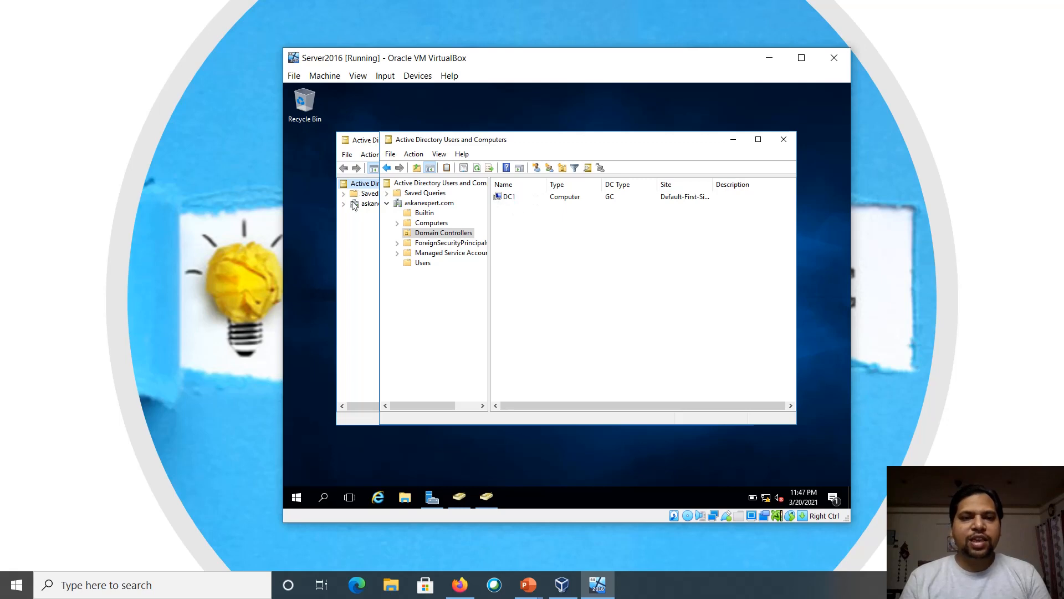
# Close the duplicate console, check DC1 and the Computers container, then close ADUC
pyautogui.click(348, 232)
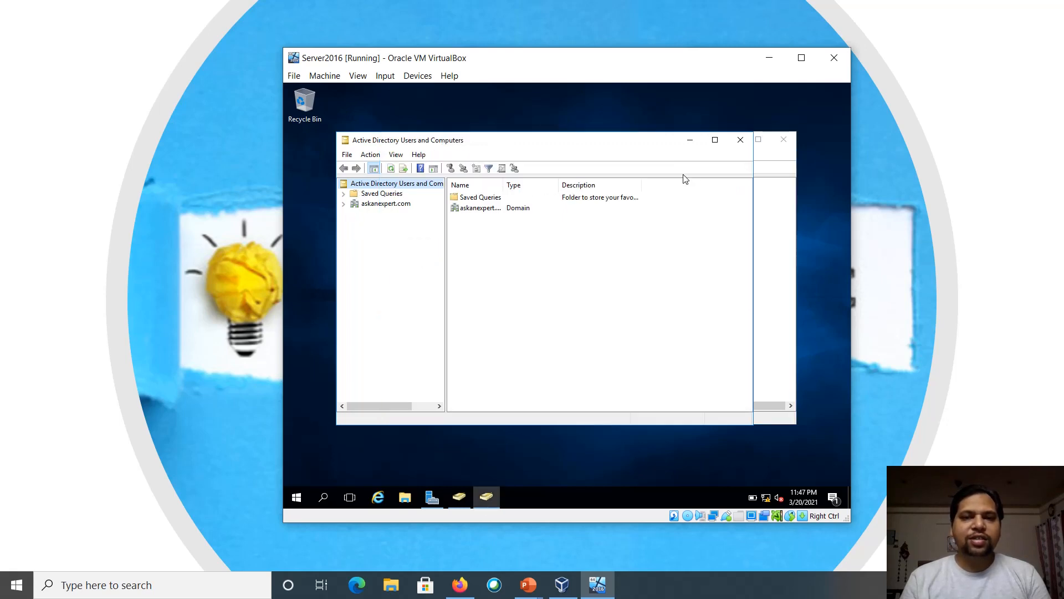
pyautogui.click(739, 140)
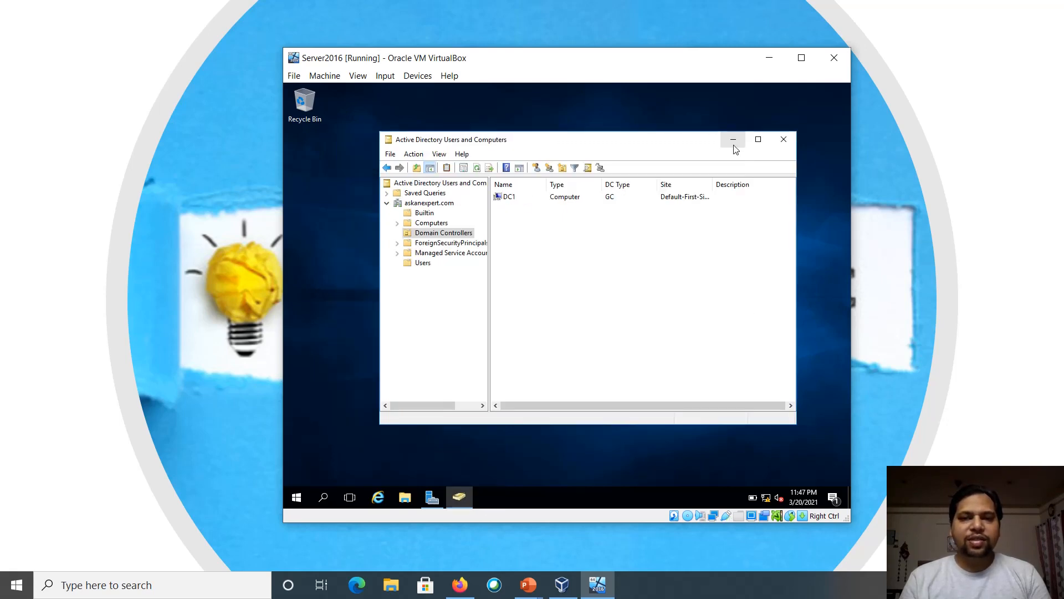
pyautogui.click(499, 201)
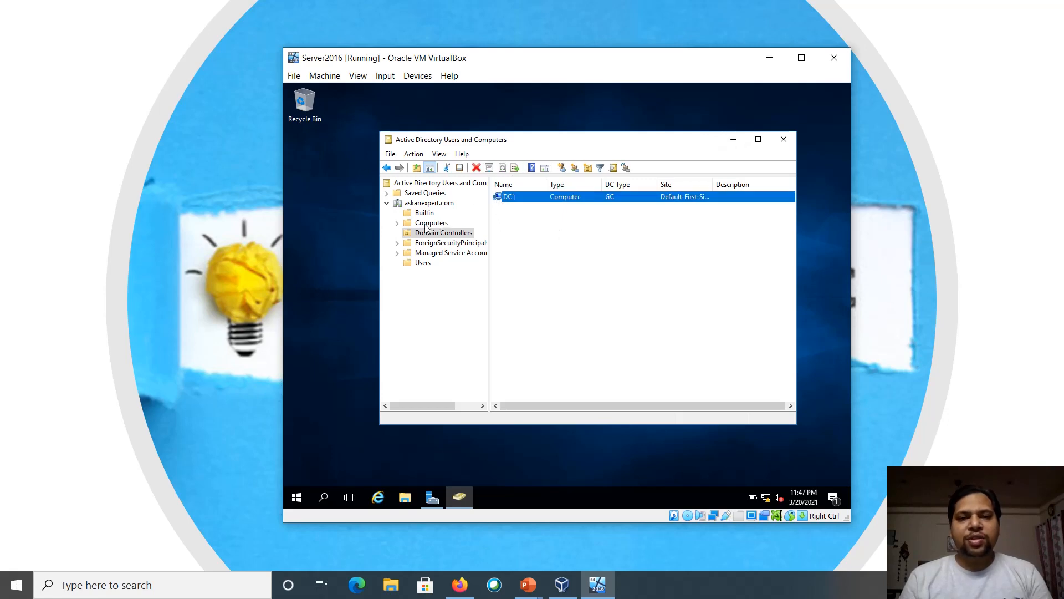
pyautogui.click(406, 223)
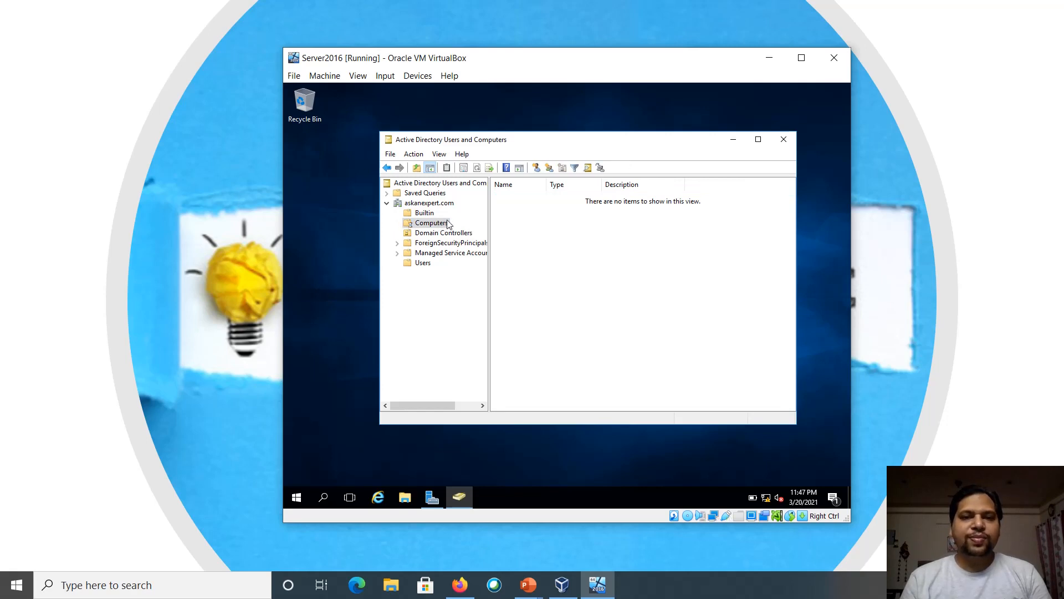
pyautogui.click(783, 140)
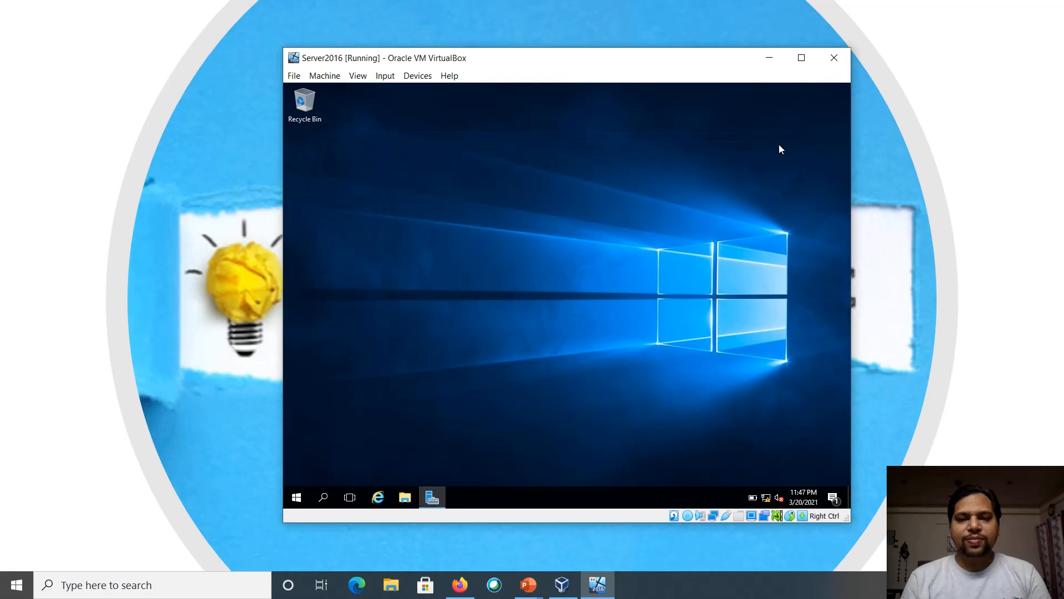
# Launch Remove Roles and Features from Server Manager's Manage menu on DC1
pyautogui.click(426, 502)
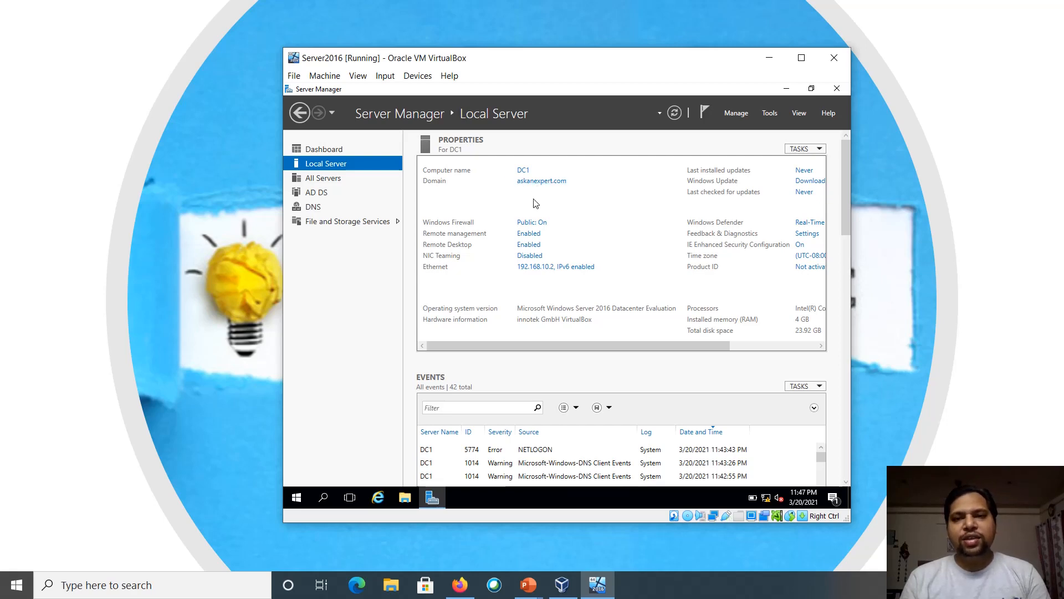
pyautogui.click(744, 115)
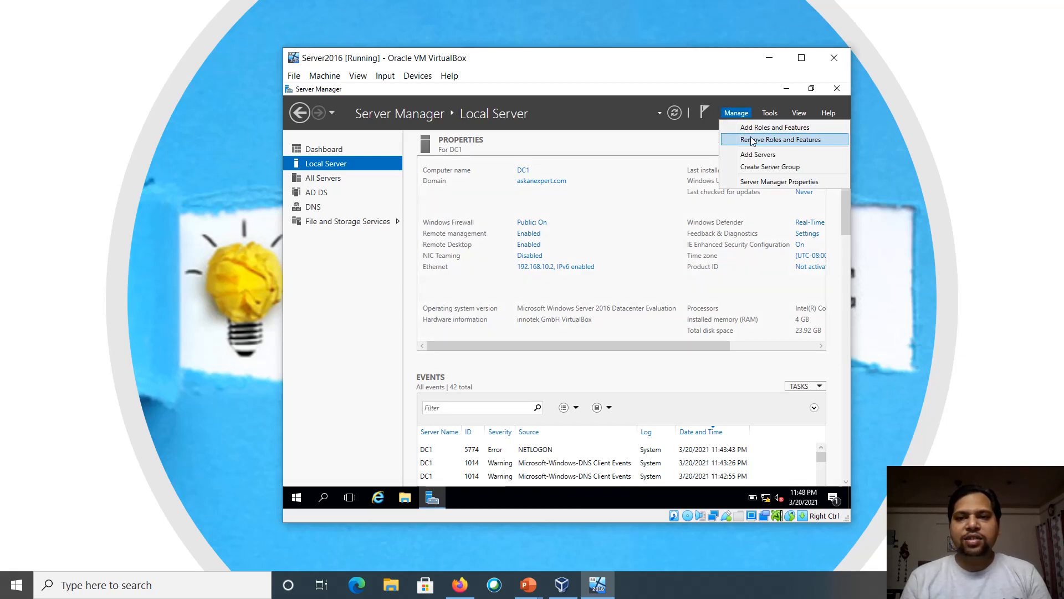
pyautogui.click(753, 141)
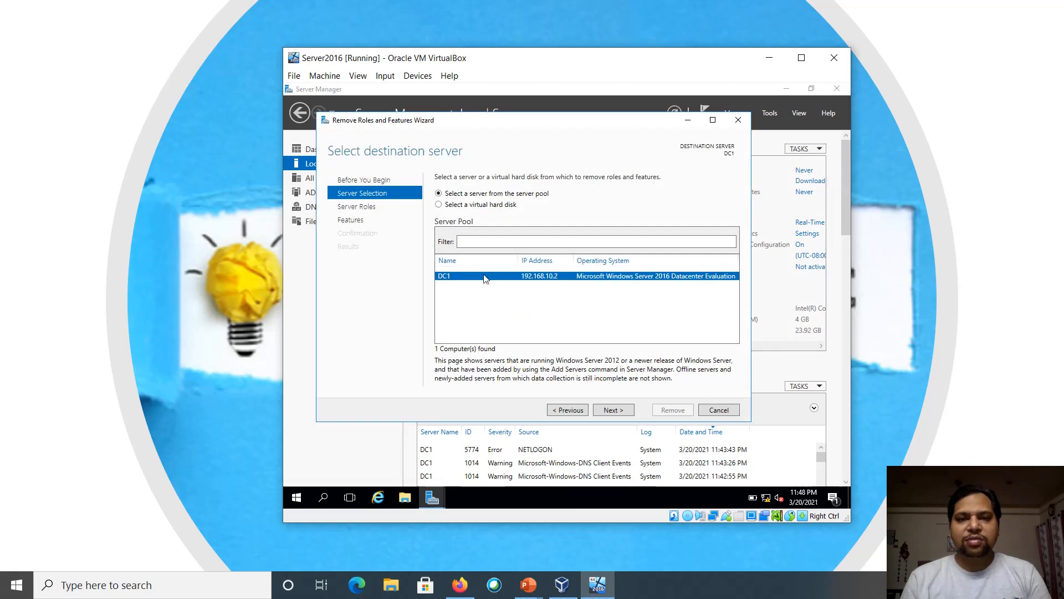
# Untick DNS Server and AD DS with their tools, then choose to demote this domain controller
pyautogui.click(611, 408)
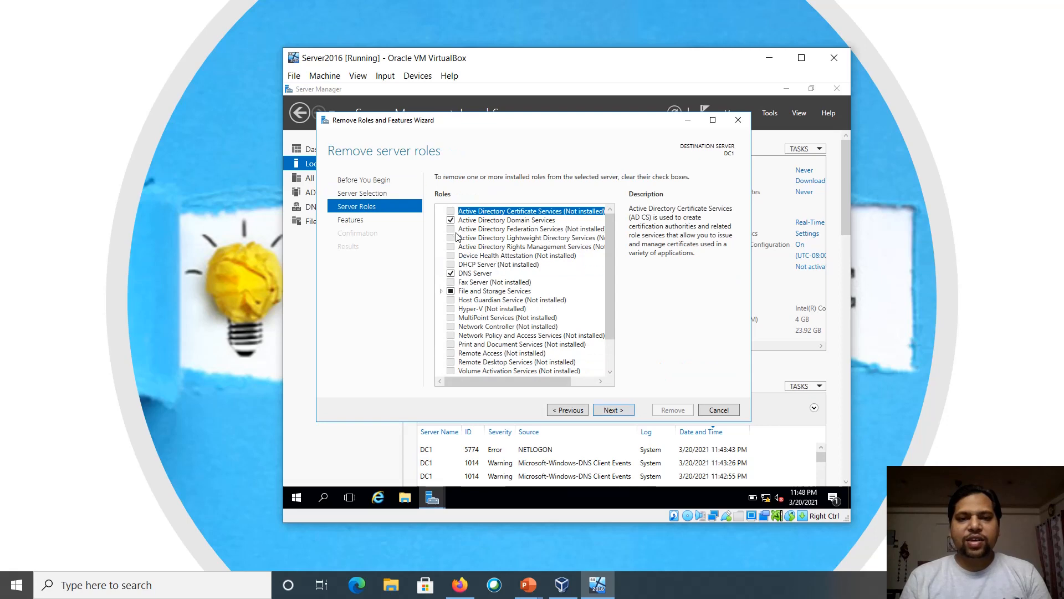
pyautogui.click(450, 273)
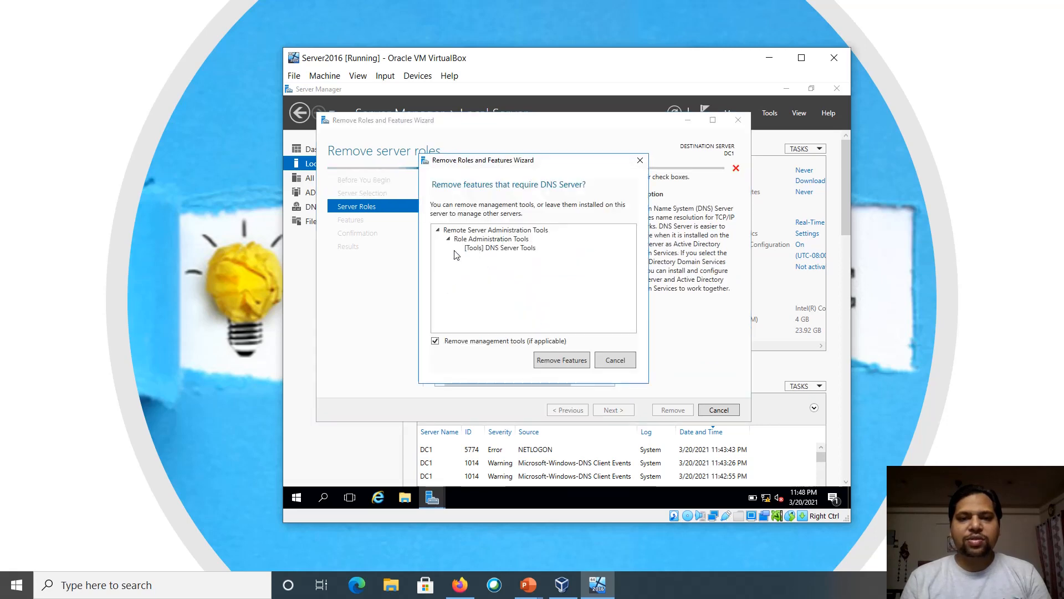
pyautogui.click(561, 359)
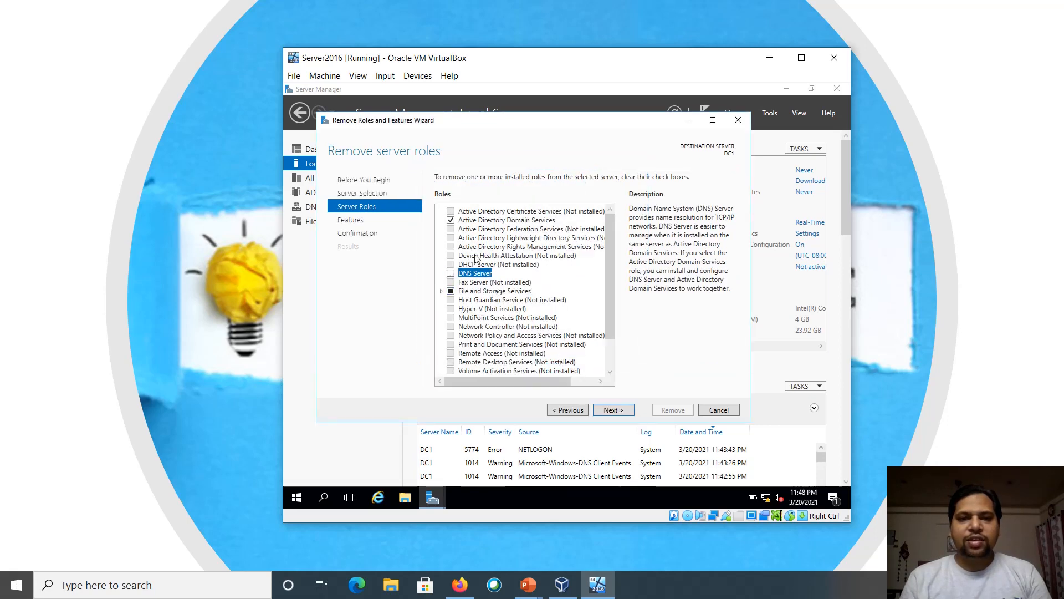
pyautogui.click(451, 220)
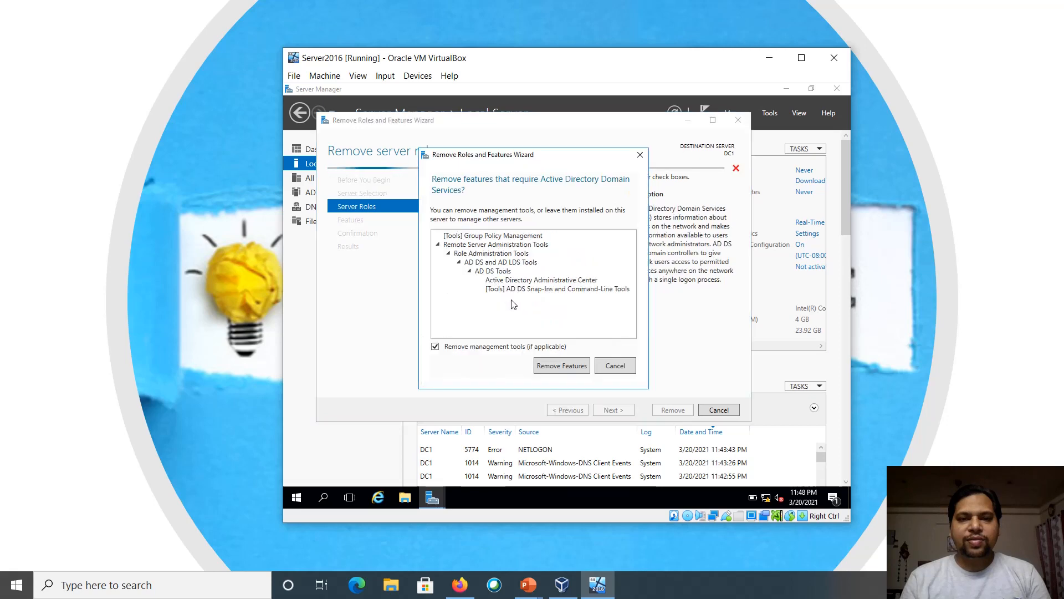
pyautogui.click(572, 369)
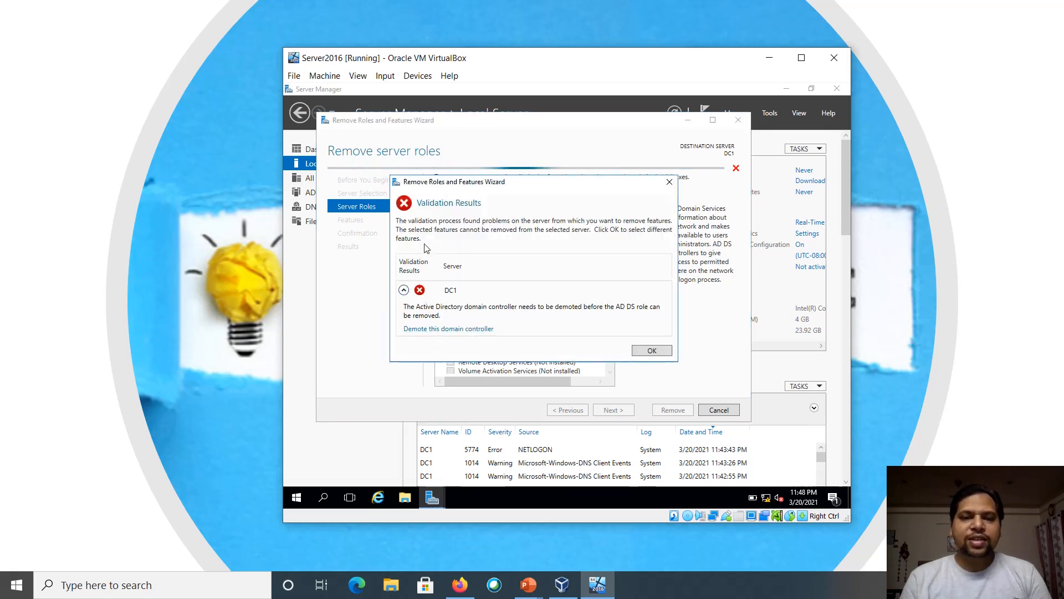
pyautogui.click(444, 329)
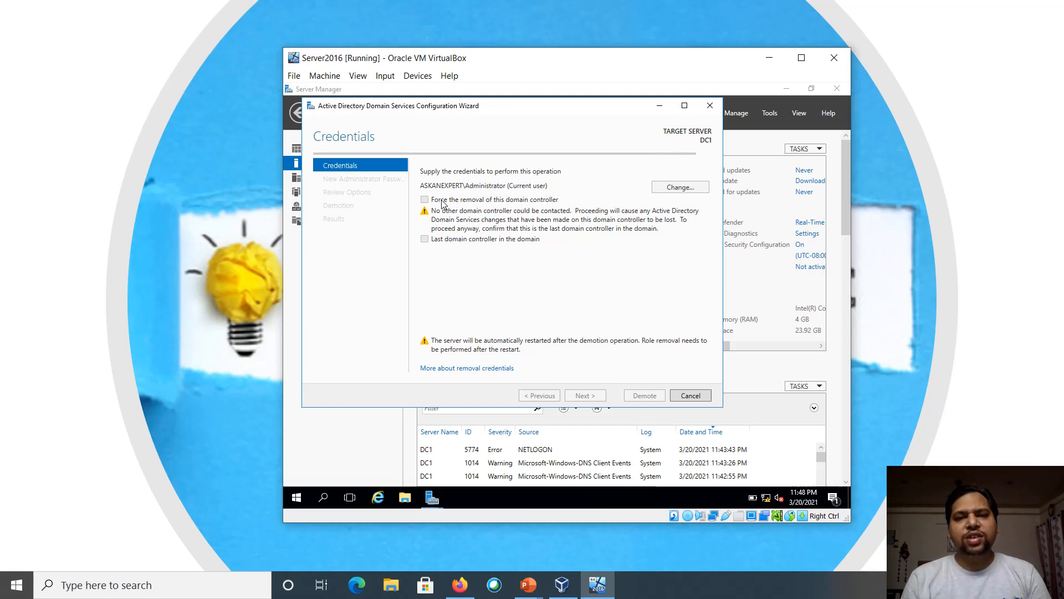
# Force removal of DC1 and acknowledge the hosted-roles warning
pyautogui.click(441, 201)
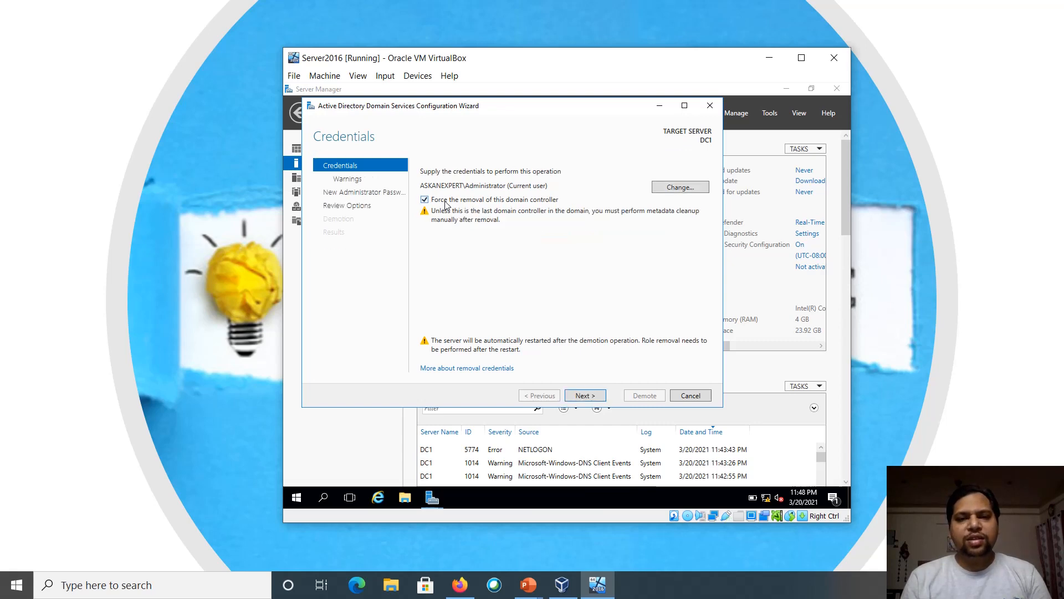
pyautogui.click(578, 397)
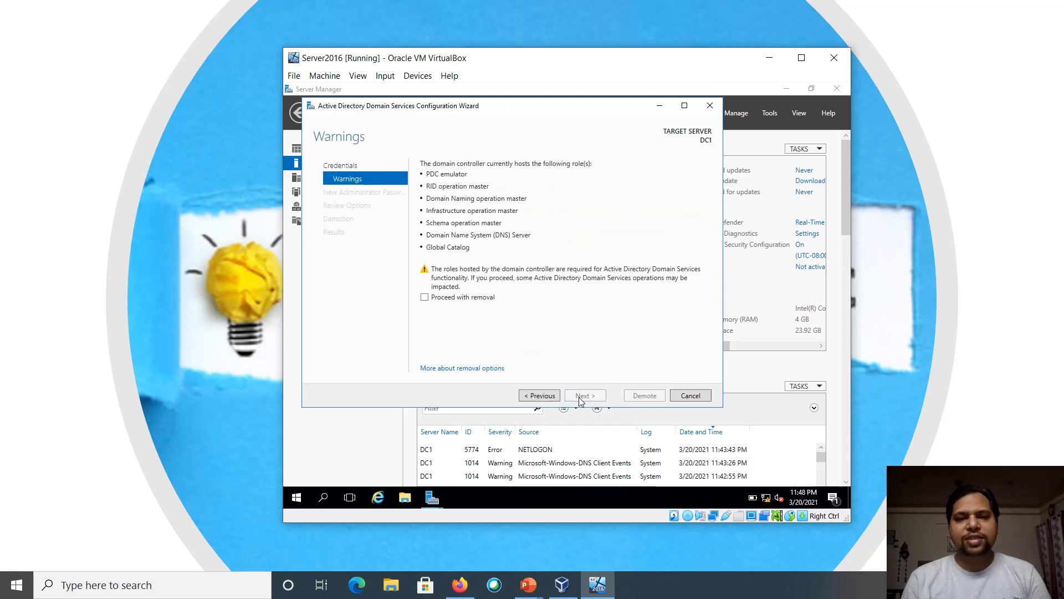
pyautogui.click(454, 300)
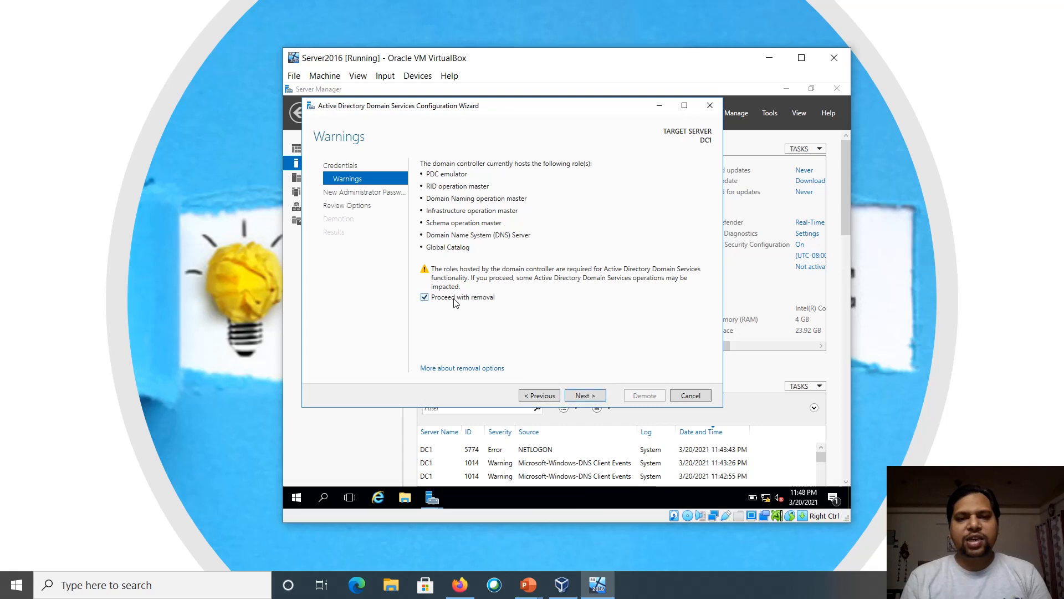
pyautogui.click(587, 396)
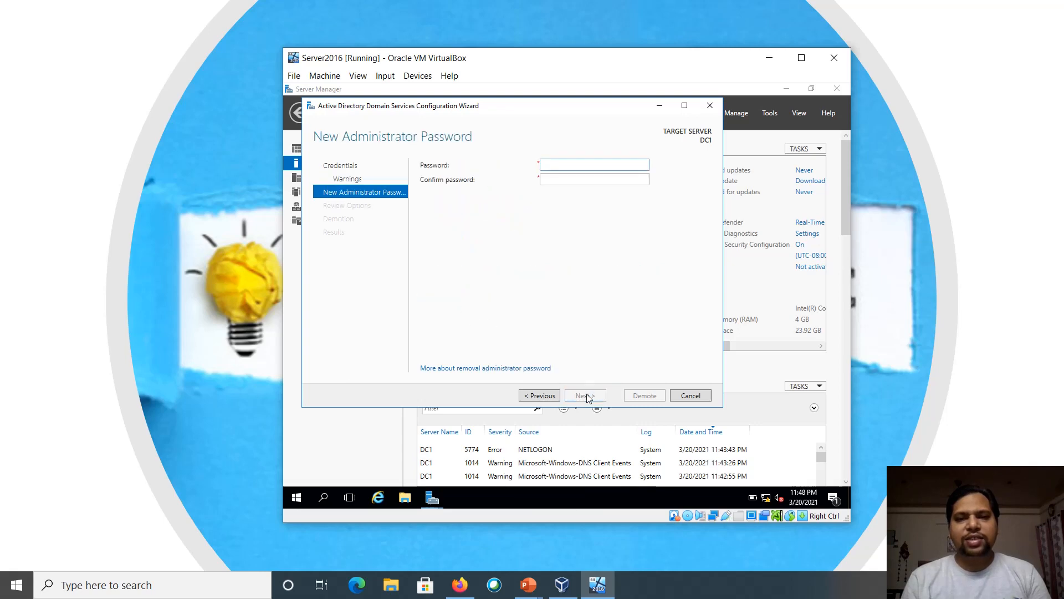
# Enter and confirm a new local Administrator password, then start the demotion
pyautogui.write('P@ssw0rd')
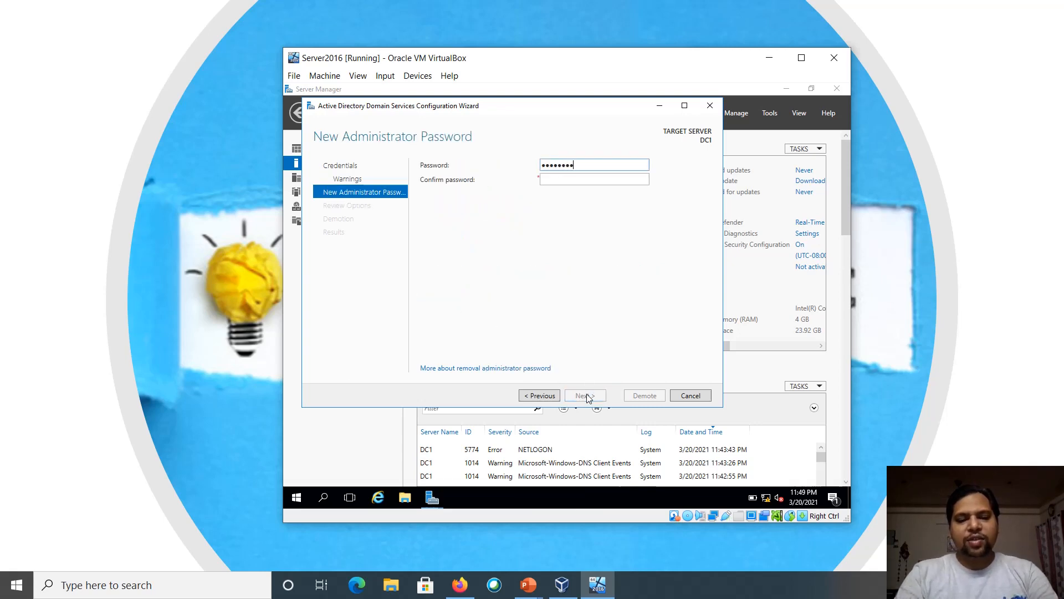
pyautogui.write('••')
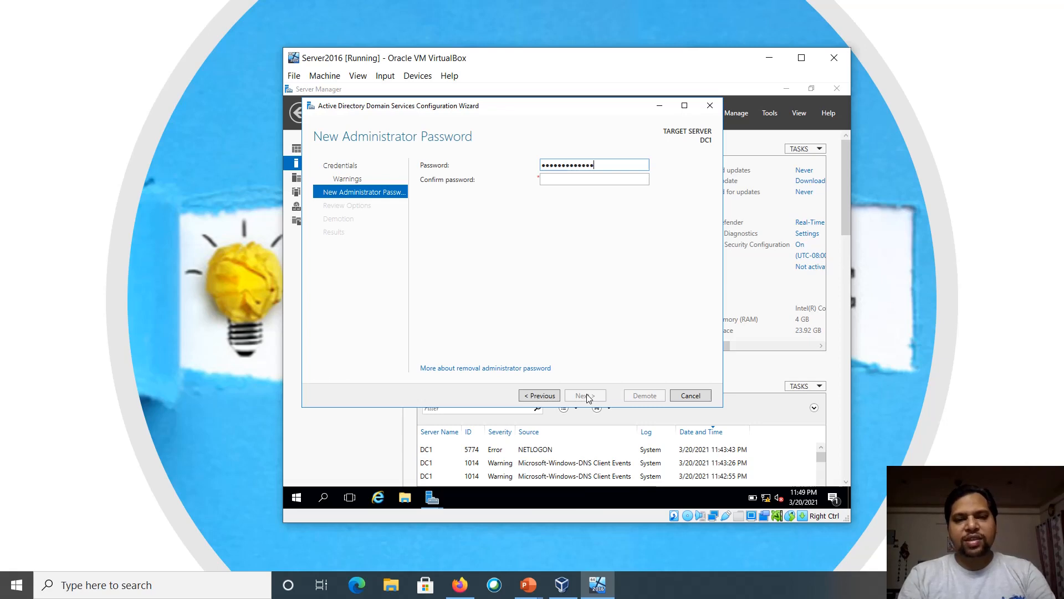
pyautogui.press('Tab')
pyautogui.write('P@ssw0')
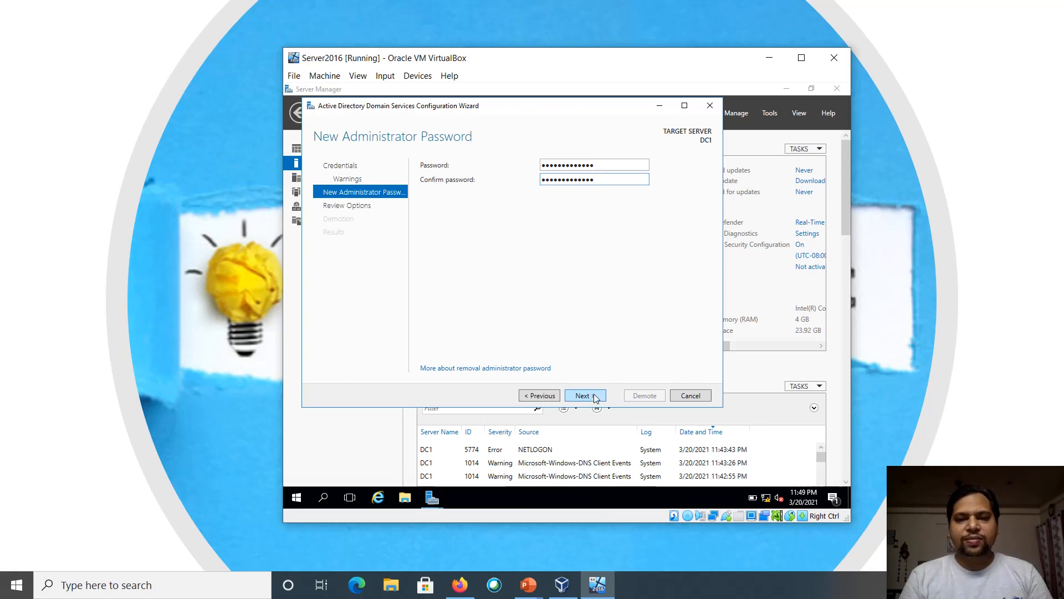
pyautogui.click(593, 396)
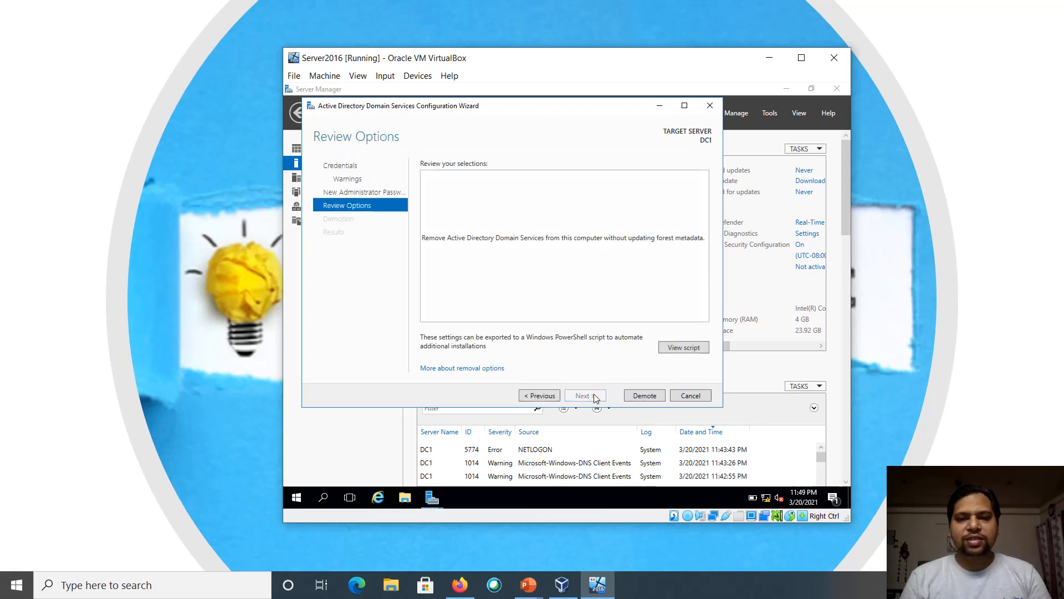
pyautogui.click(643, 396)
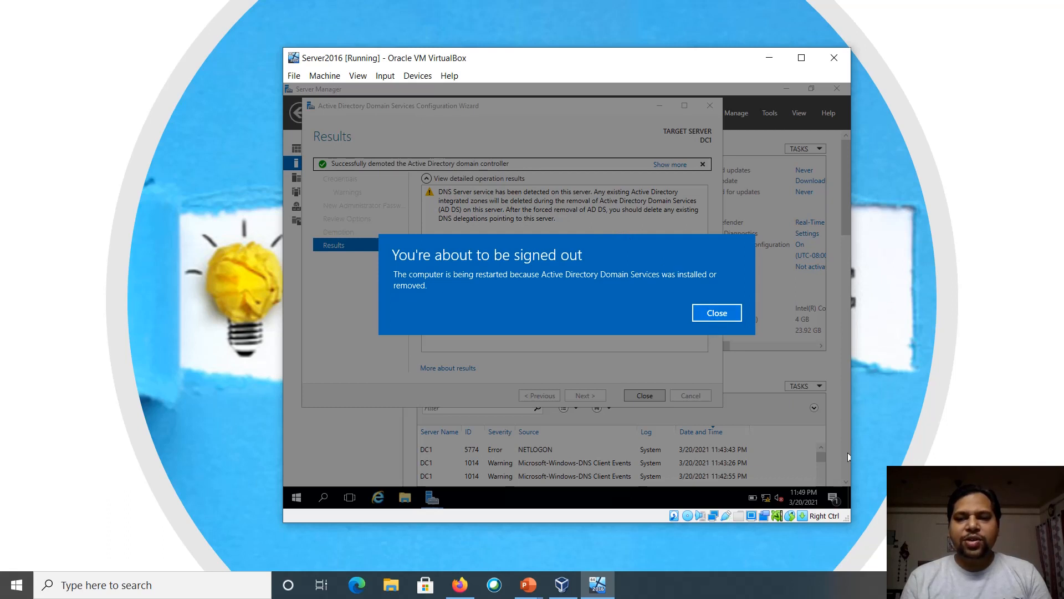
# Wait while DC1 finishes demoting and restarts
pyautogui.moveTo(942, 515); pyautogui.dragTo(724, 482)
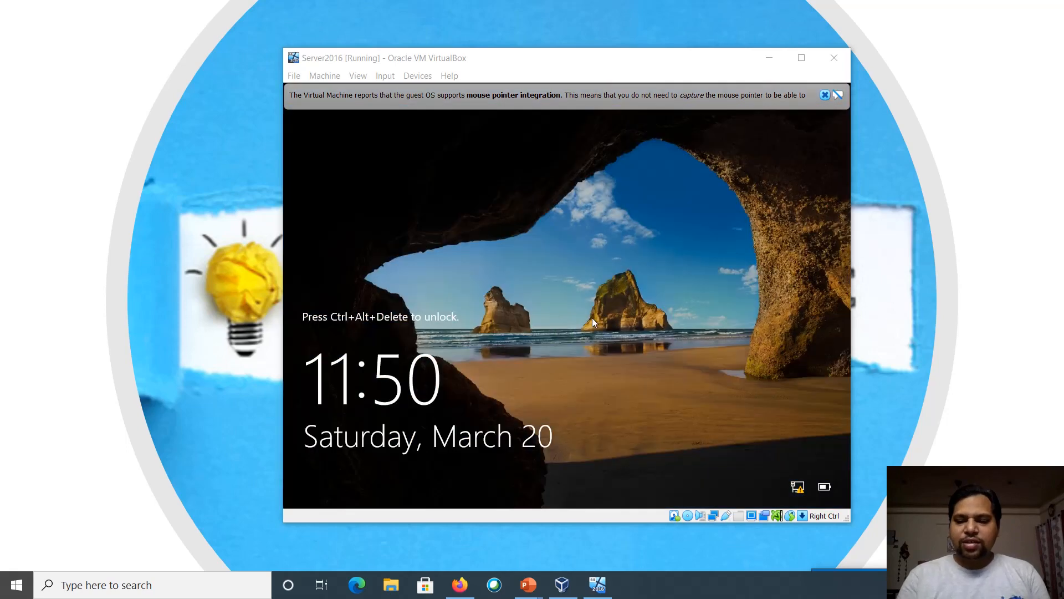
# Sign in as Administrator via Ctrl+Alt+Del, retyping the password after an incorrect attempt
pyautogui.click(551, 317)
pyautogui.hotkey('ctrl', 'alt', 'Delete')
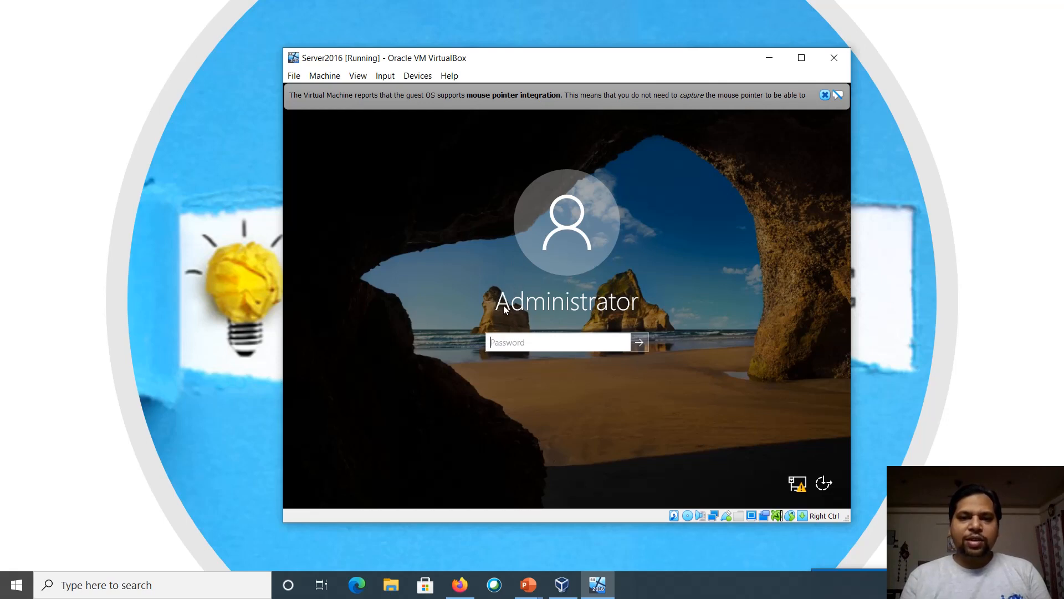
pyautogui.write('••••••••')
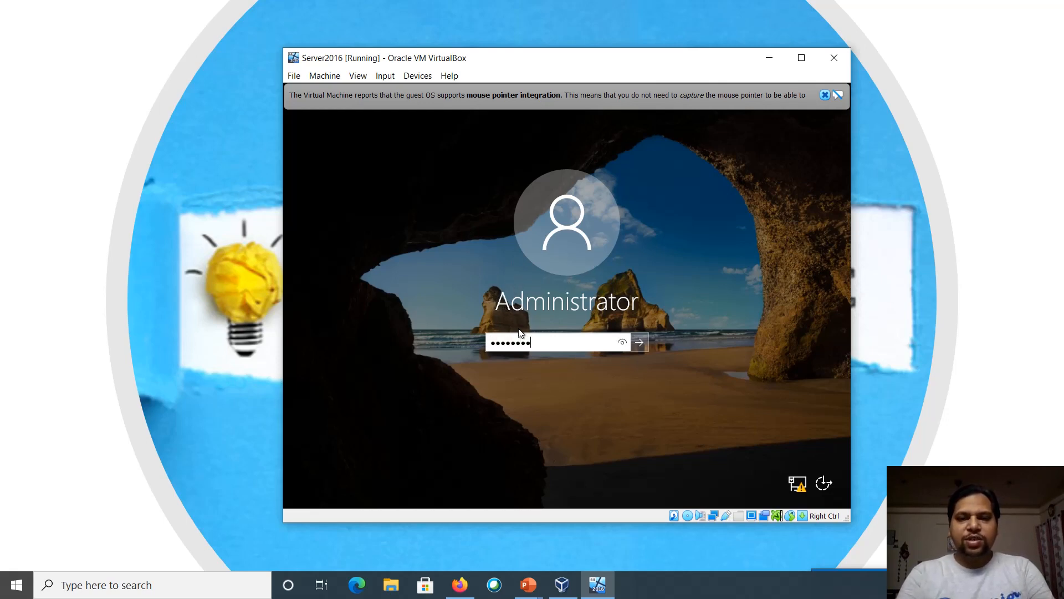
pyautogui.write('•')
pyautogui.press('Return')
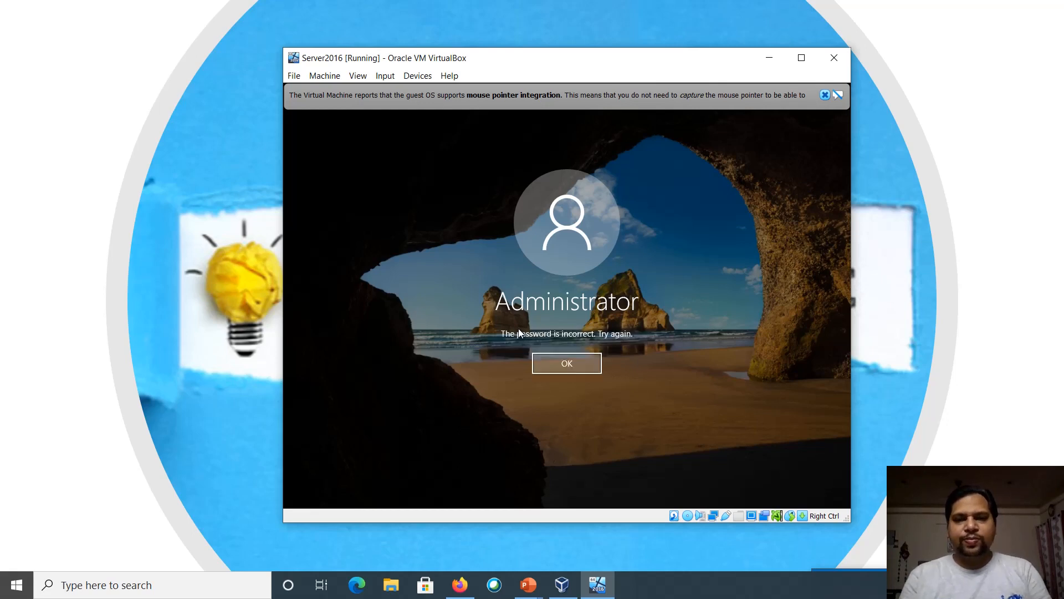
pyautogui.click(552, 350)
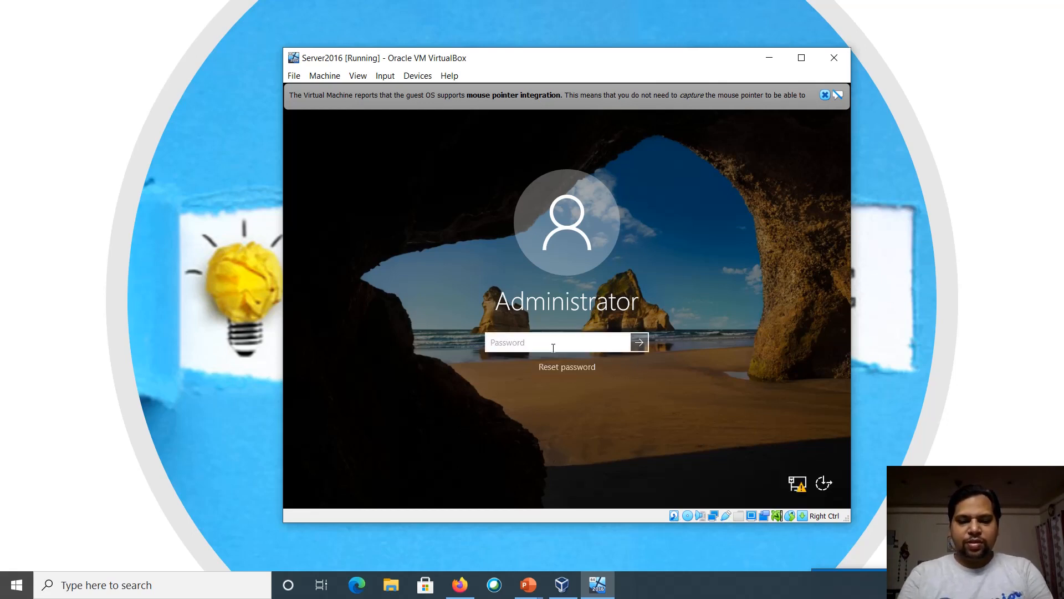
pyautogui.write('•••••••••••••')
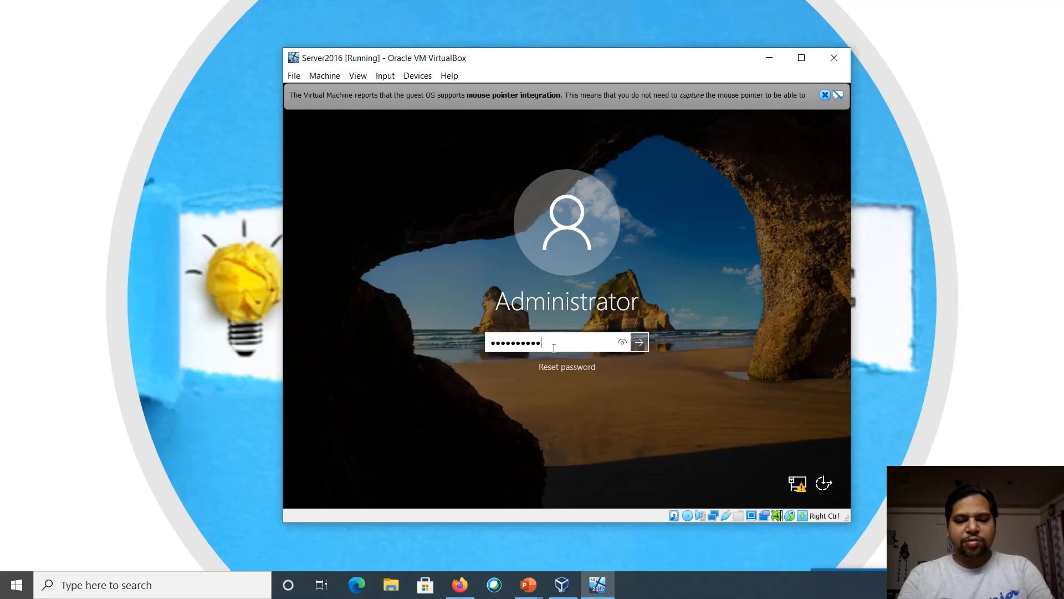
pyautogui.press('Return')
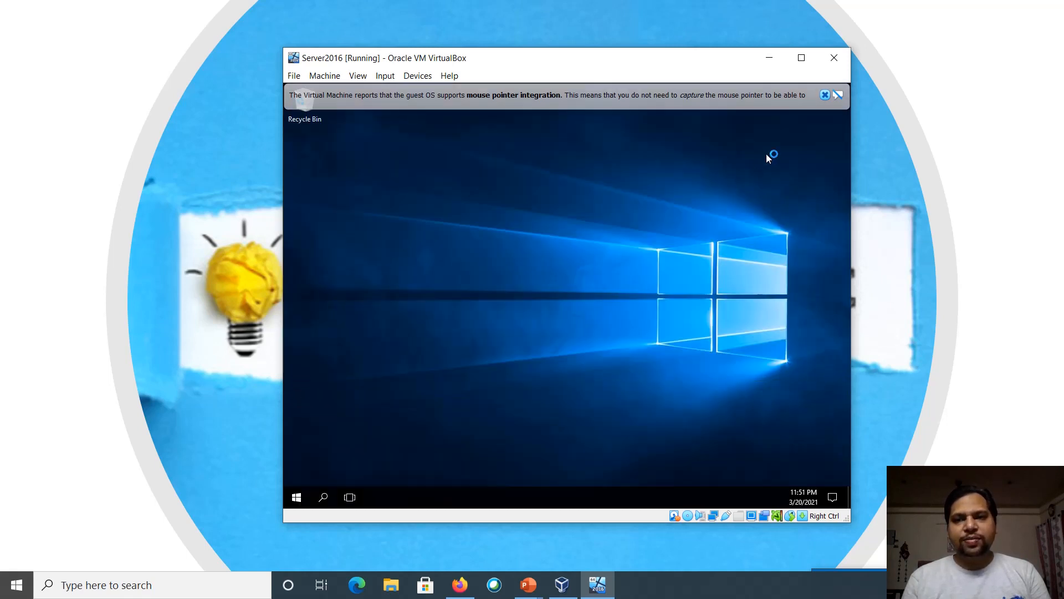
# Confirm DC1's WORKGROUP membership in Local Server system properties, cancelling every dialog
pyautogui.click(824, 95)
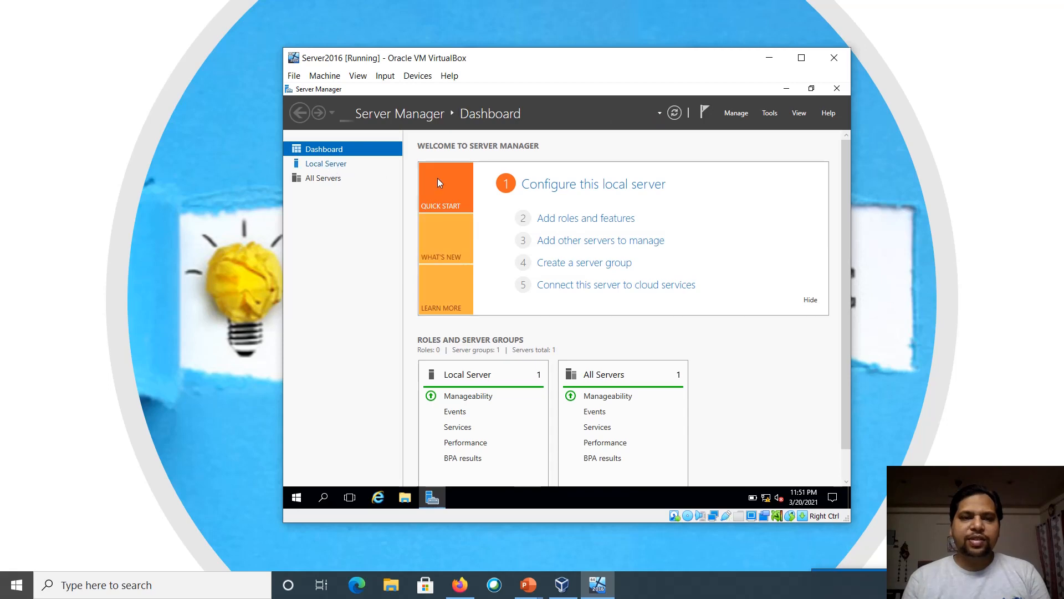
pyautogui.click(339, 165)
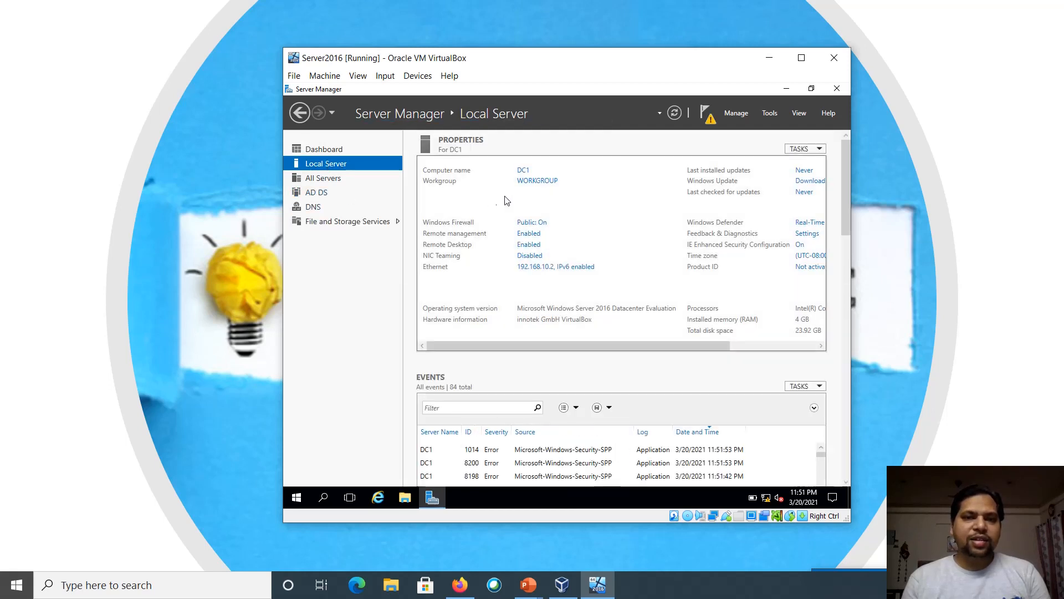
pyautogui.click(532, 182)
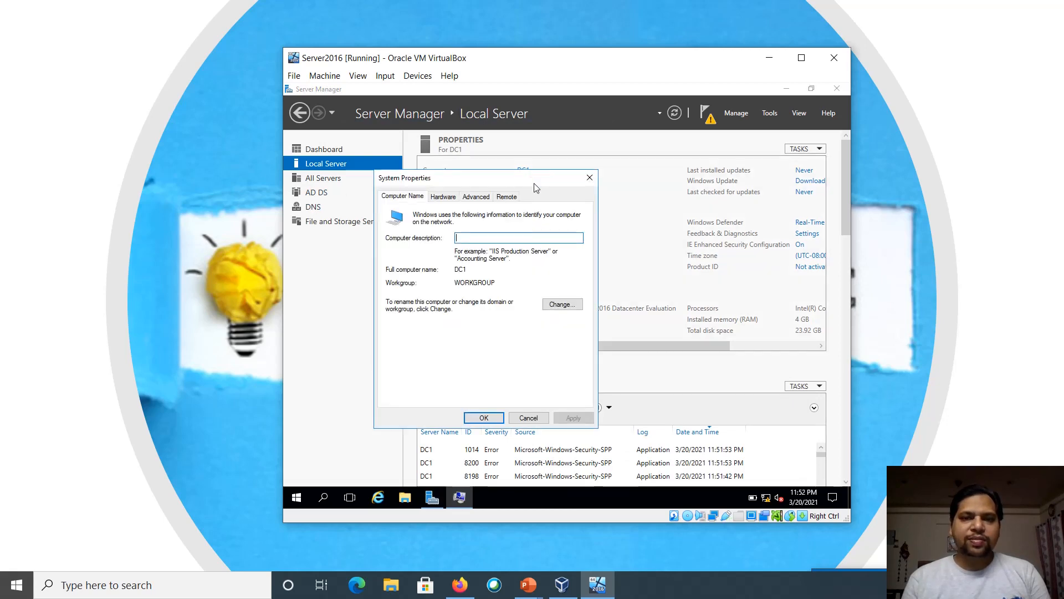
pyautogui.click(561, 304)
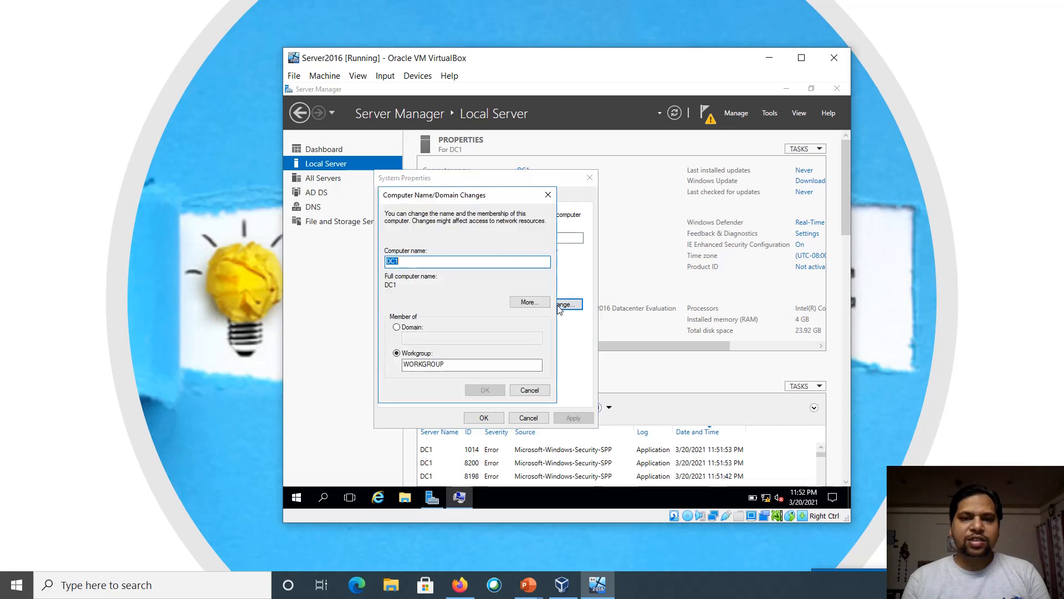
pyautogui.click(528, 304)
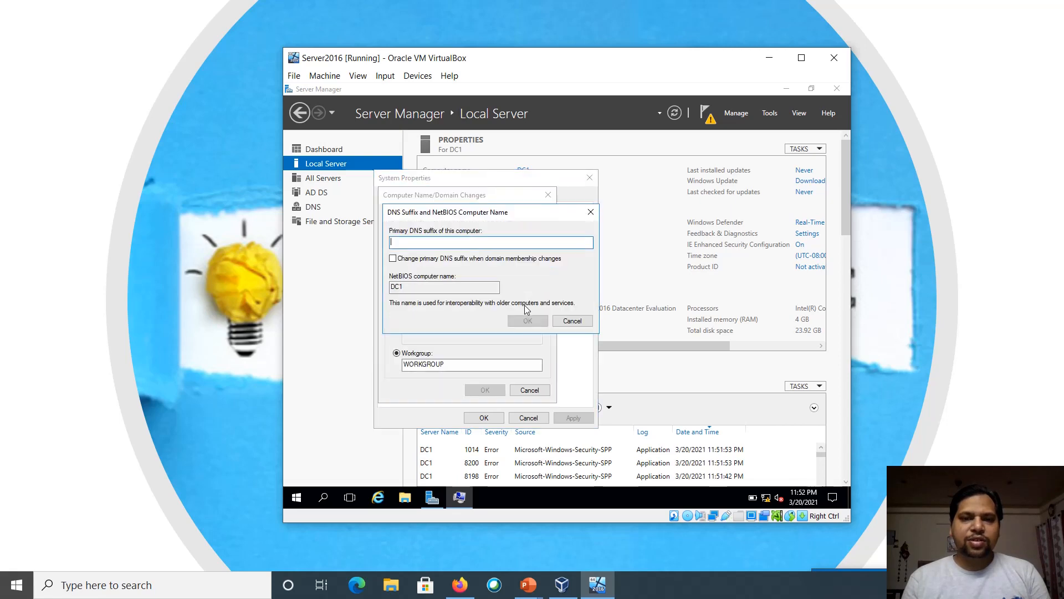
pyautogui.click(572, 320)
pyautogui.click(514, 392)
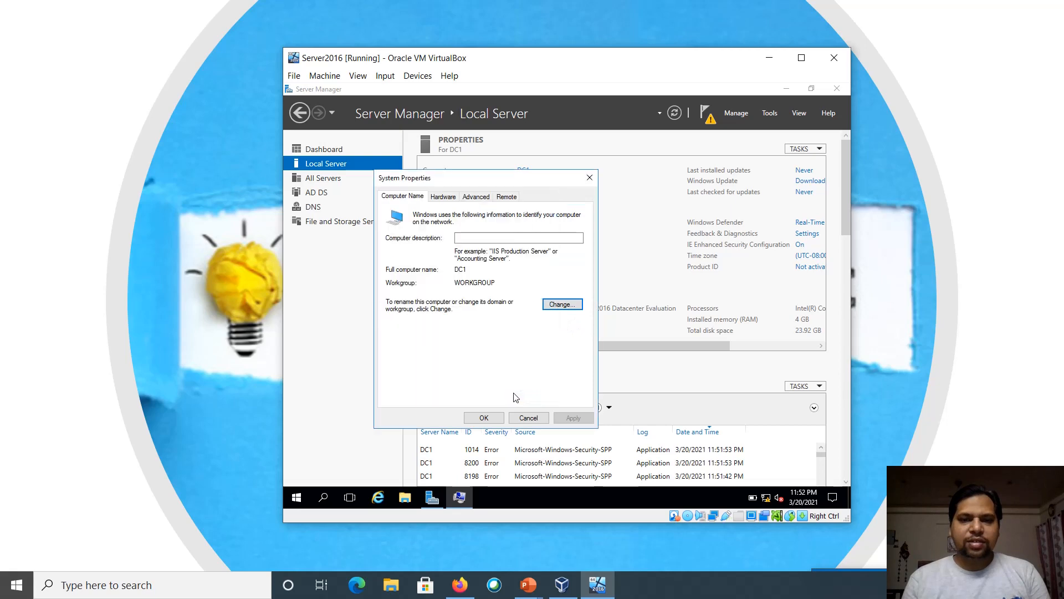
pyautogui.click(529, 419)
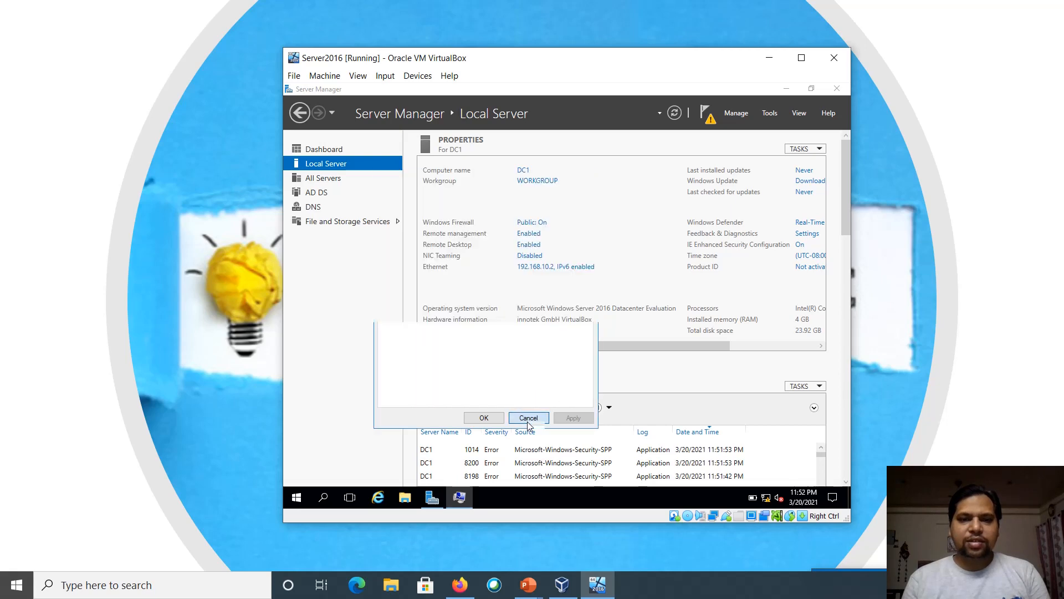
pyautogui.click(742, 114)
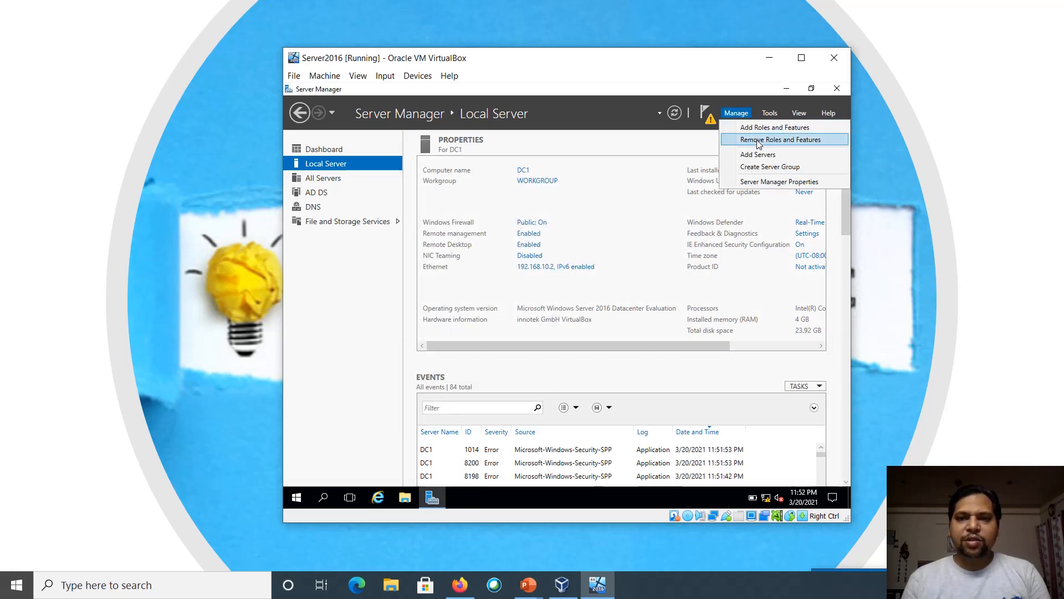
# Remove AD DS and DNS Server roles plus their management tools from DC1
pyautogui.click(758, 140)
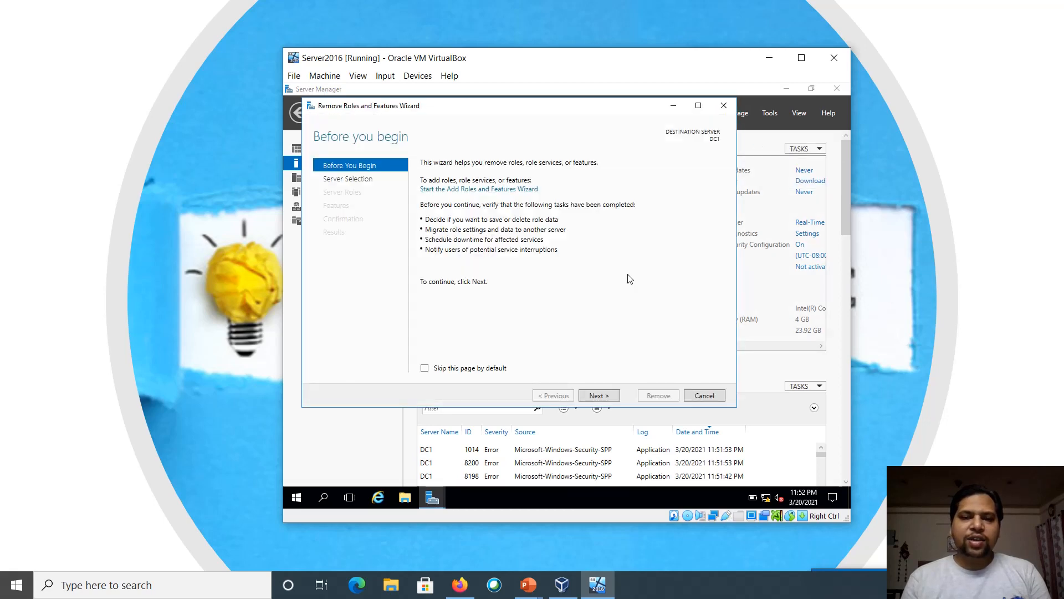
pyautogui.click(598, 395)
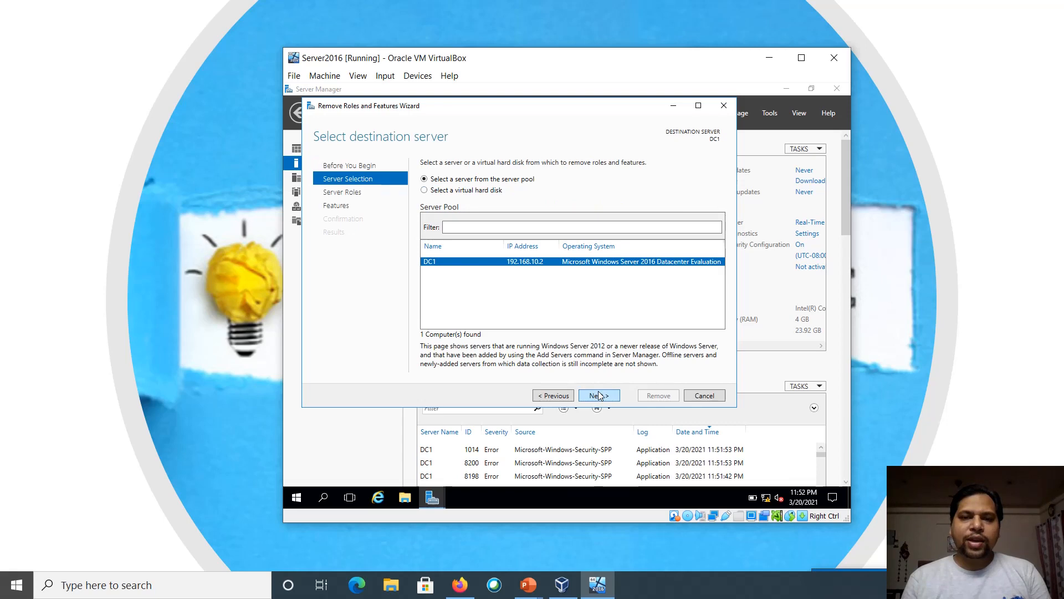
pyautogui.click(590, 396)
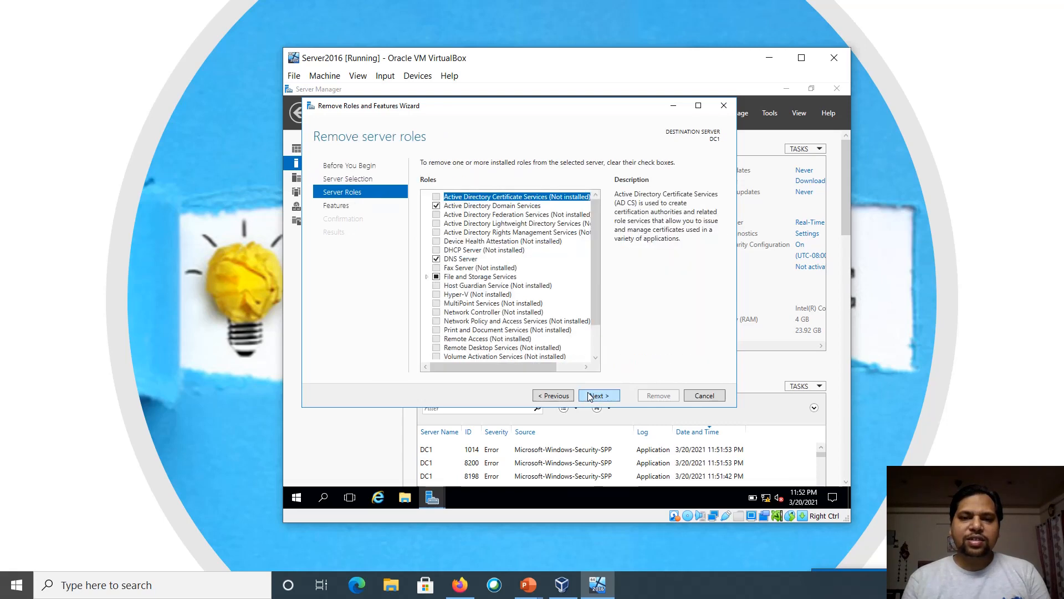
pyautogui.click(436, 206)
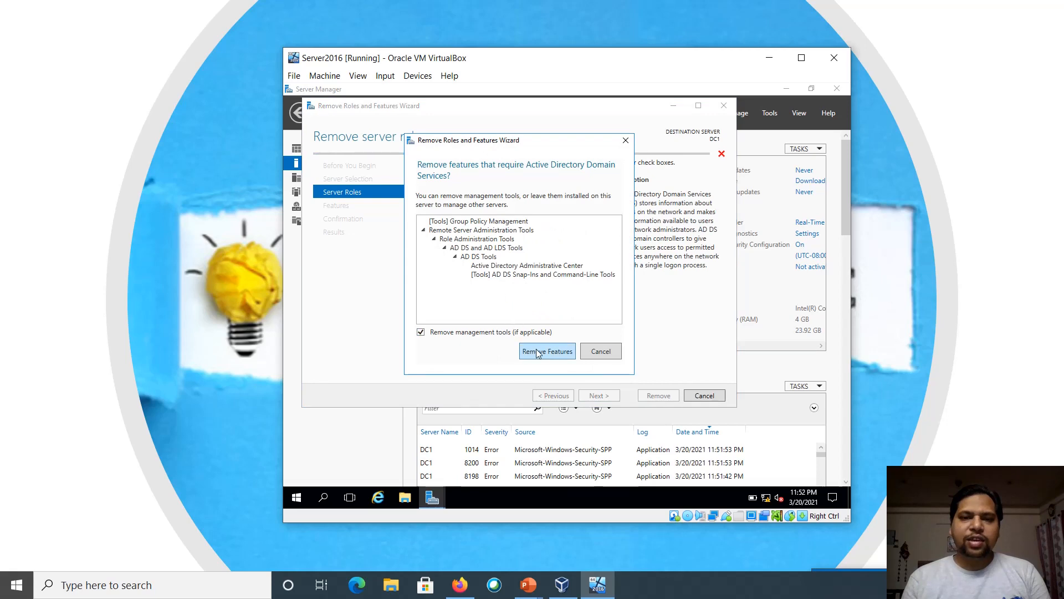
pyautogui.click(533, 349)
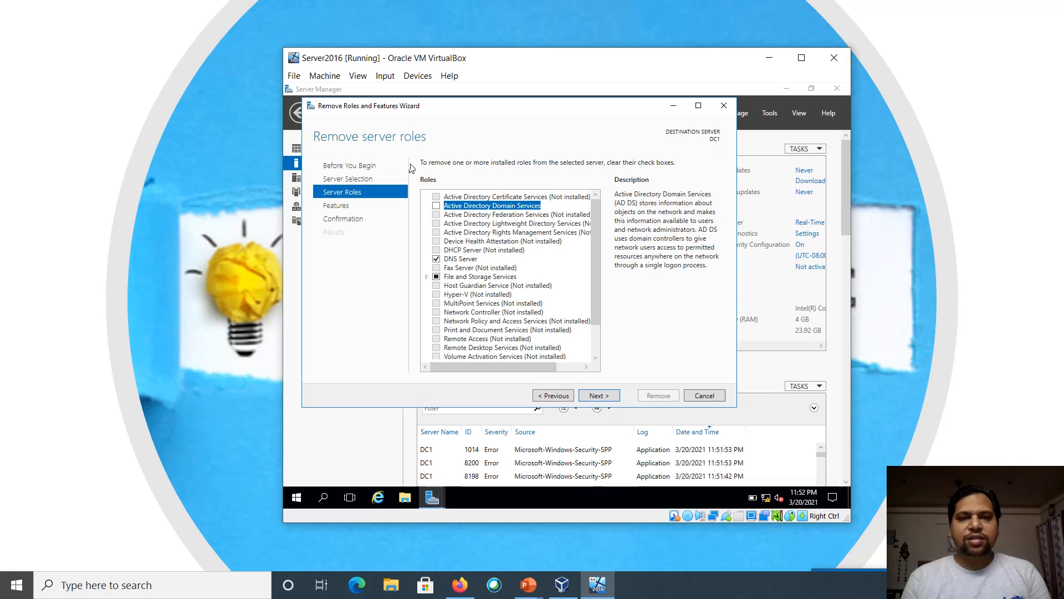
pyautogui.click(442, 257)
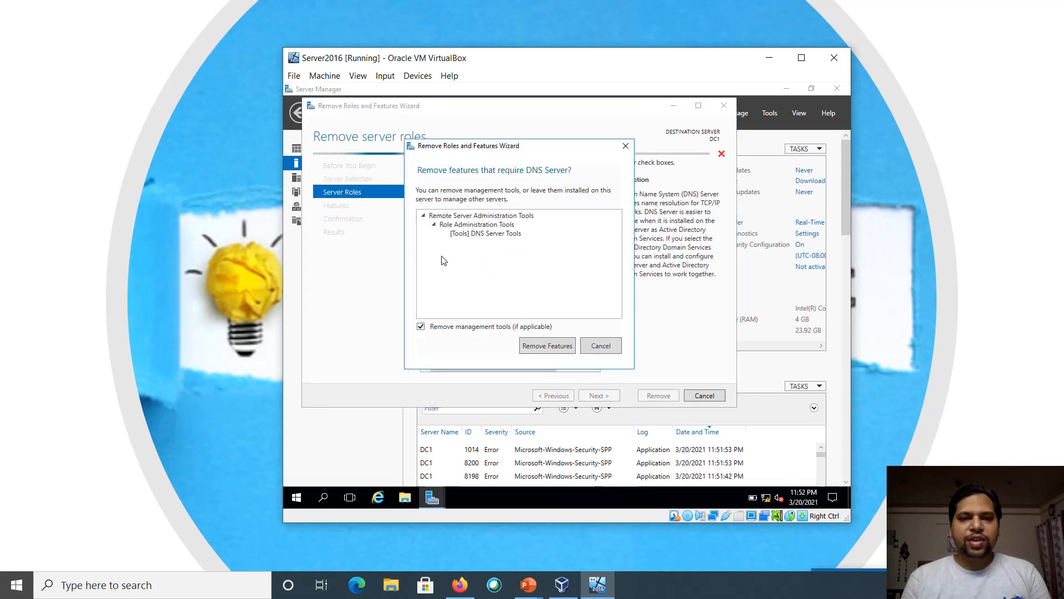
pyautogui.click(556, 343)
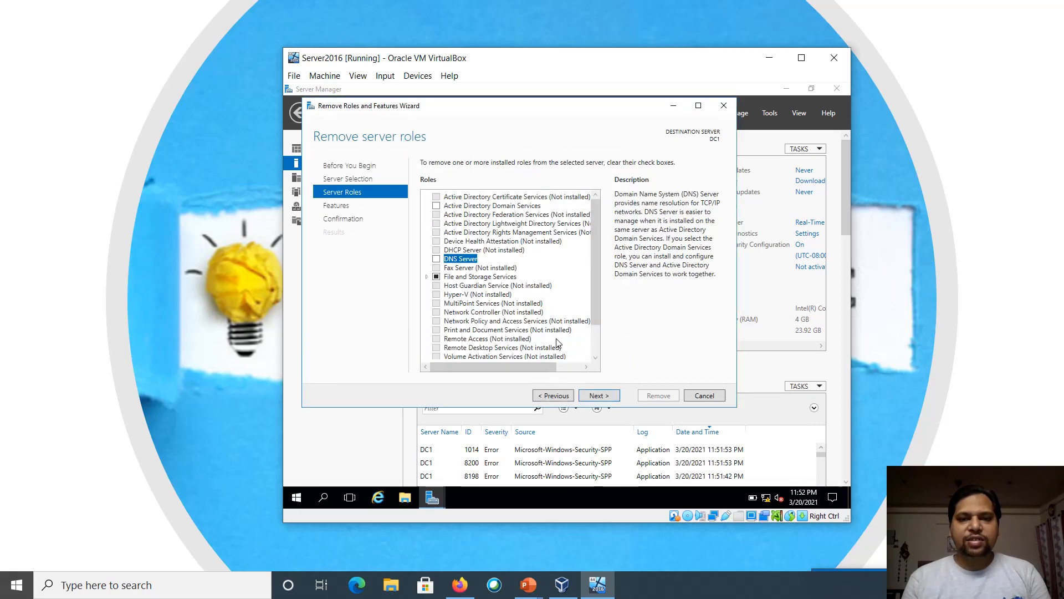
pyautogui.click(599, 395)
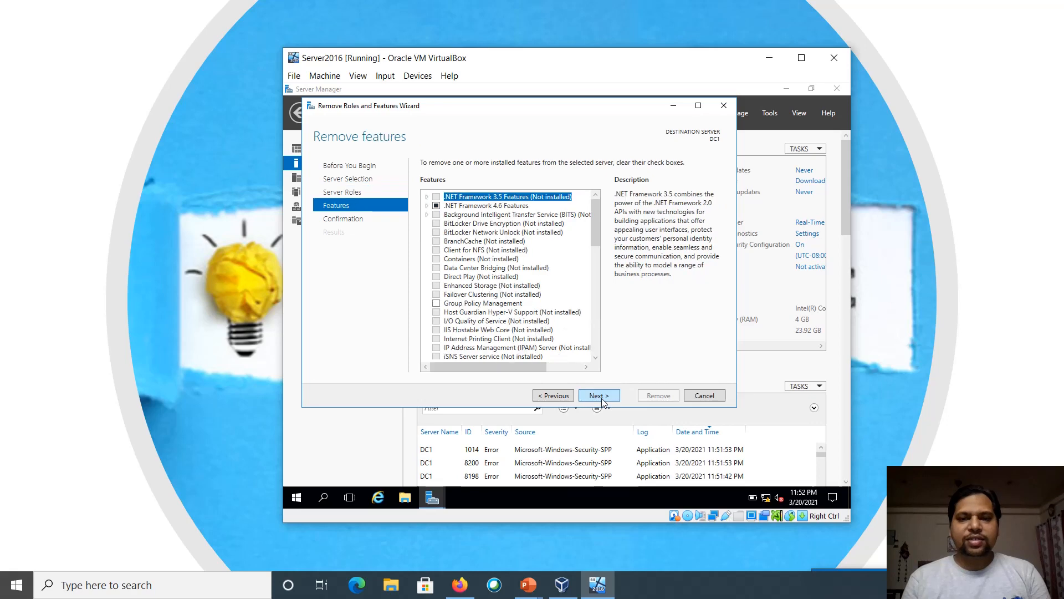
pyautogui.click(601, 397)
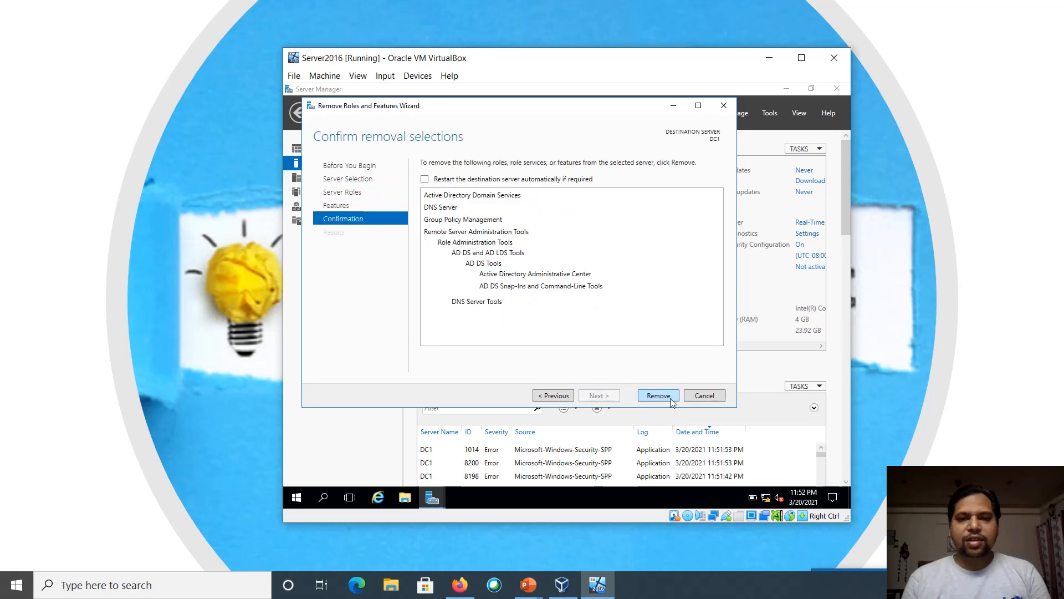
pyautogui.click(659, 395)
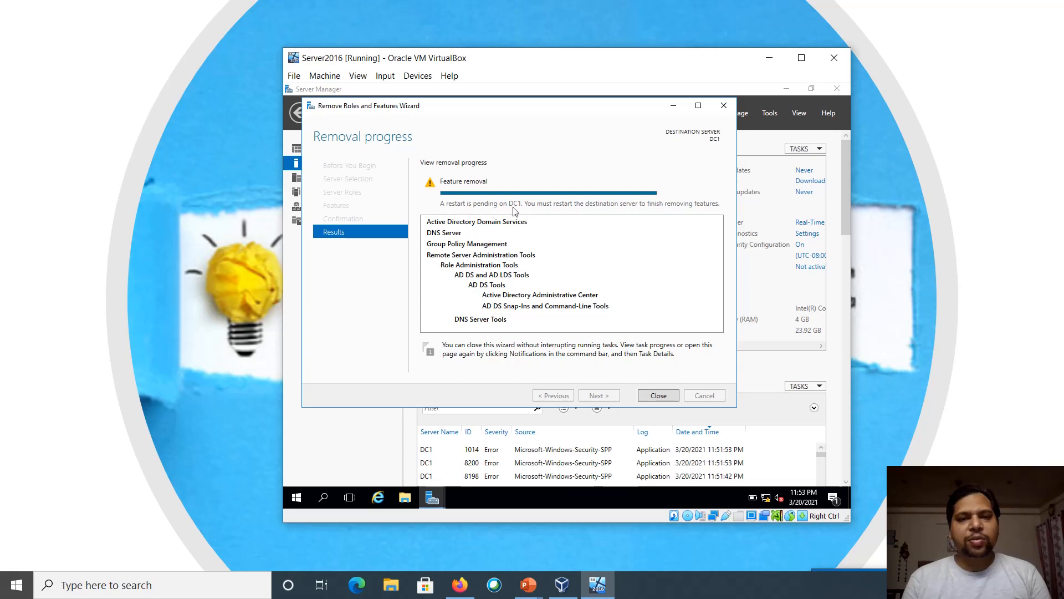
# Close the finished removal wizard and restart the server, opening the shutdown reason list
pyautogui.click(658, 395)
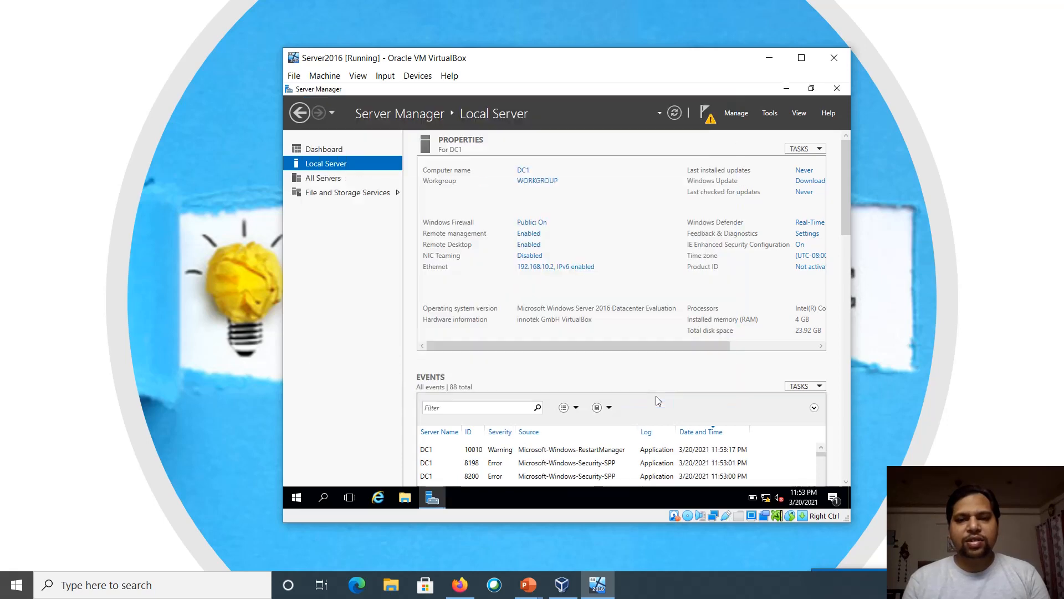
pyautogui.click(297, 499)
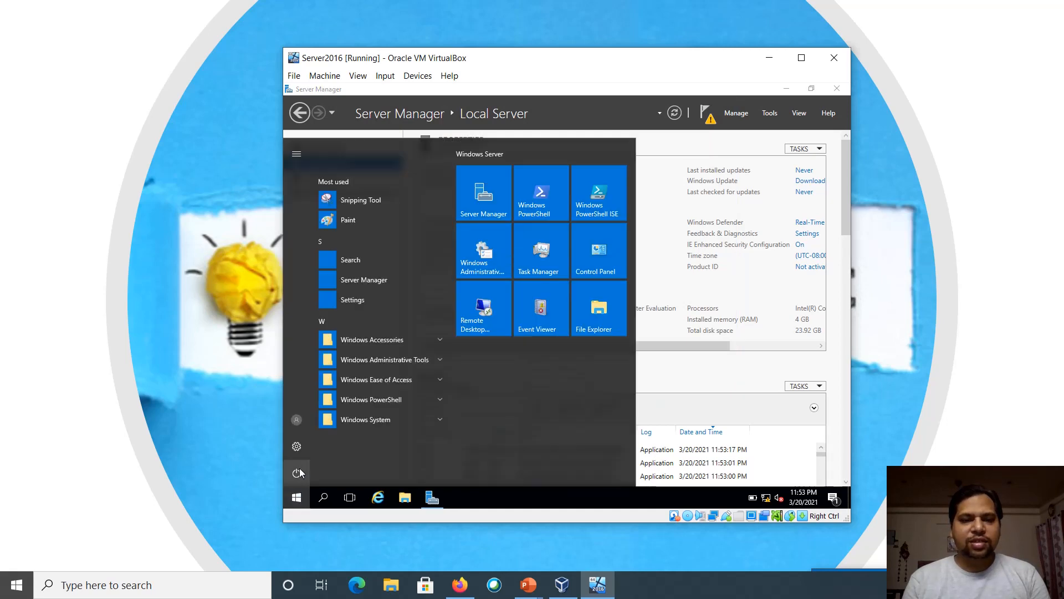
pyautogui.click(298, 473)
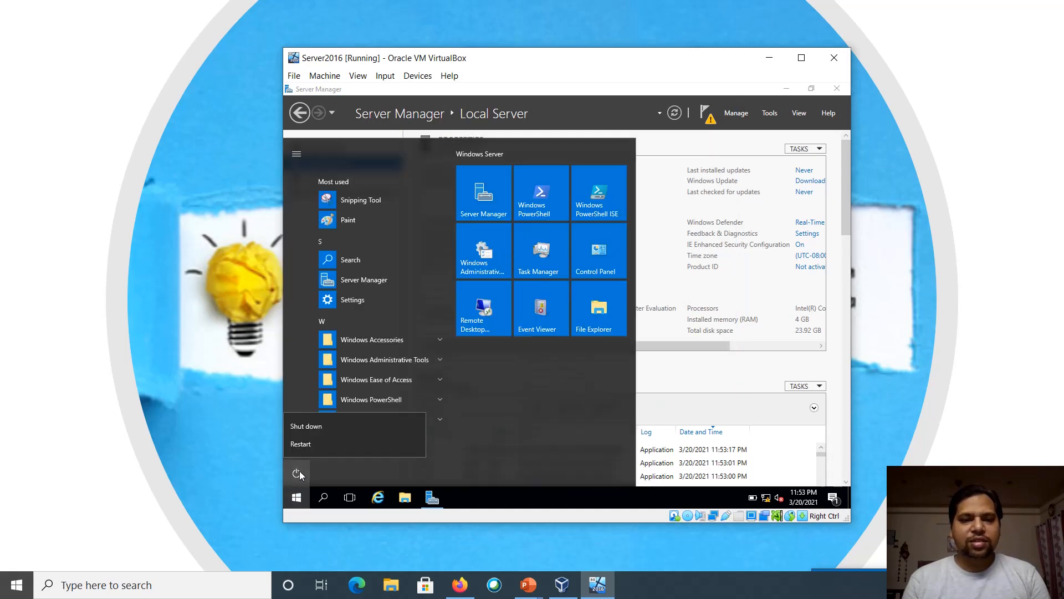
pyautogui.click(351, 443)
pyautogui.click(368, 416)
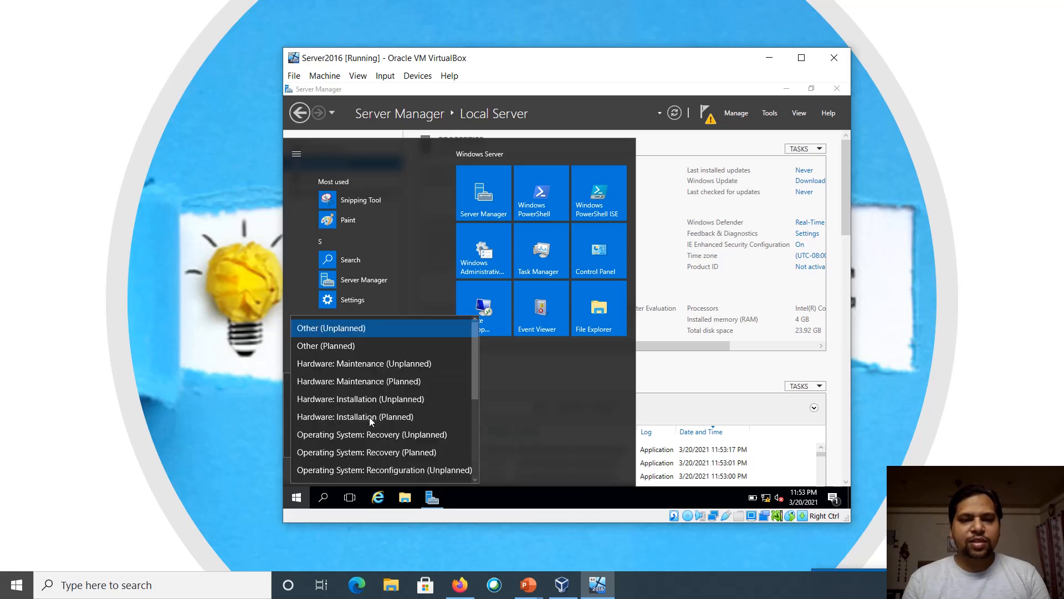
# Choose 'Other (Planned)' as the shutdown reason and continue restarting DC1
pyautogui.click(317, 353)
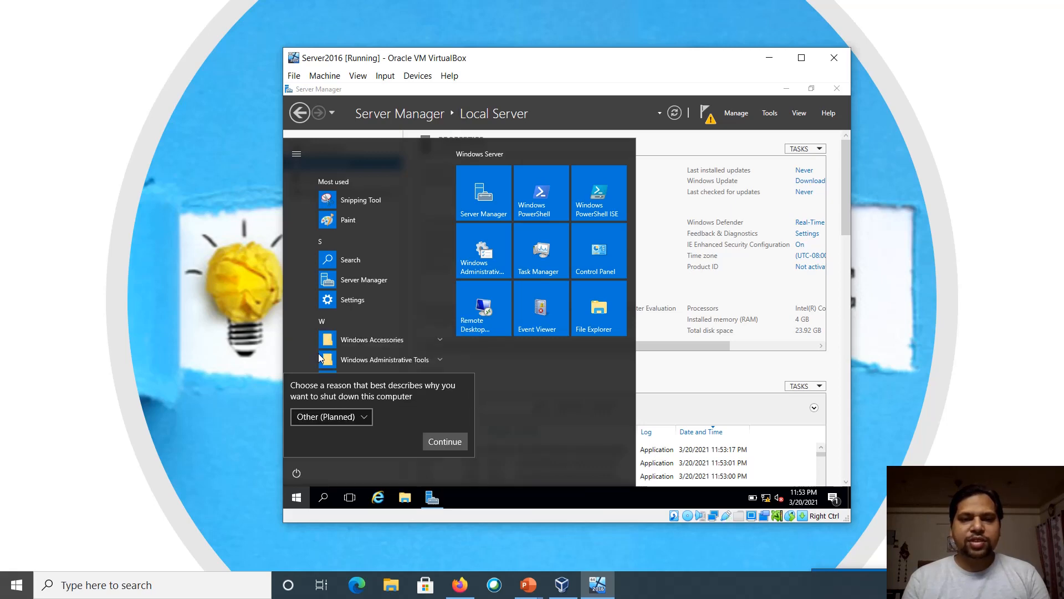
pyautogui.click(443, 441)
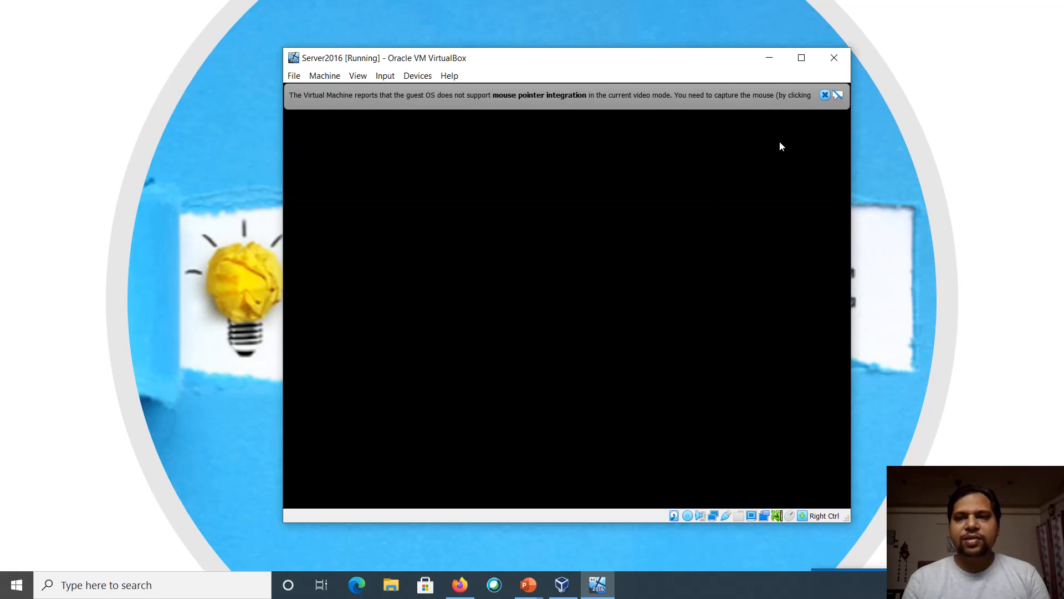
# Dismiss the mouse-integration notices and let DC1 boot through to the Windows lock screen
pyautogui.click(823, 98)
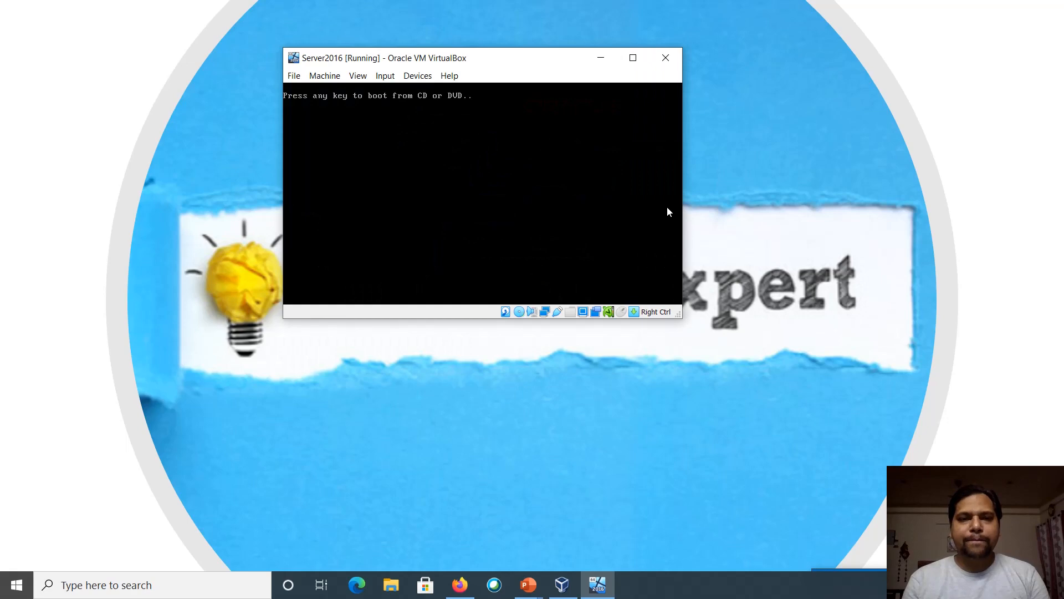
pyautogui.press('Return')
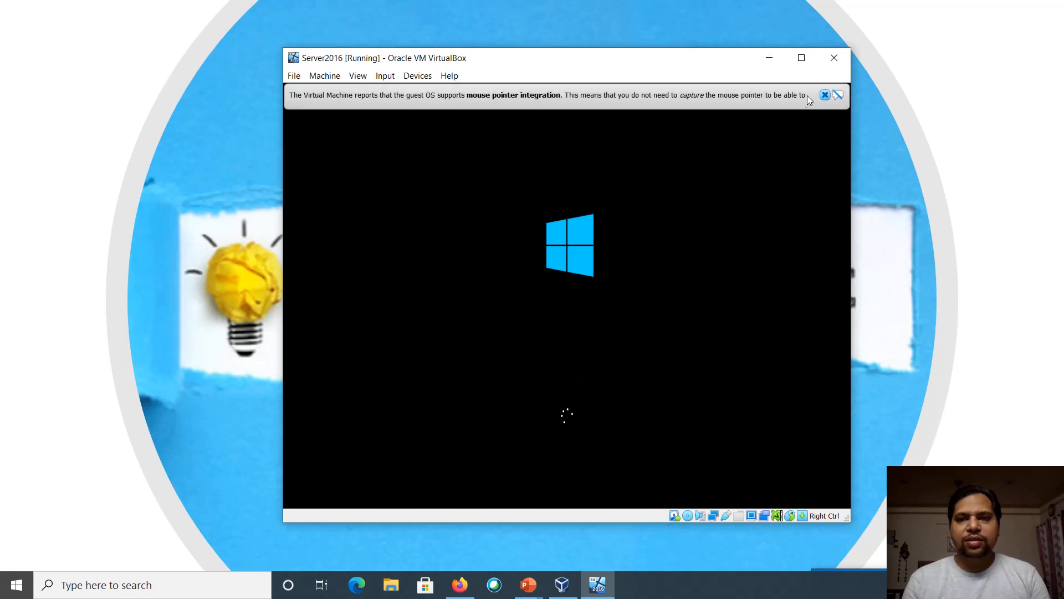
pyautogui.click(822, 96)
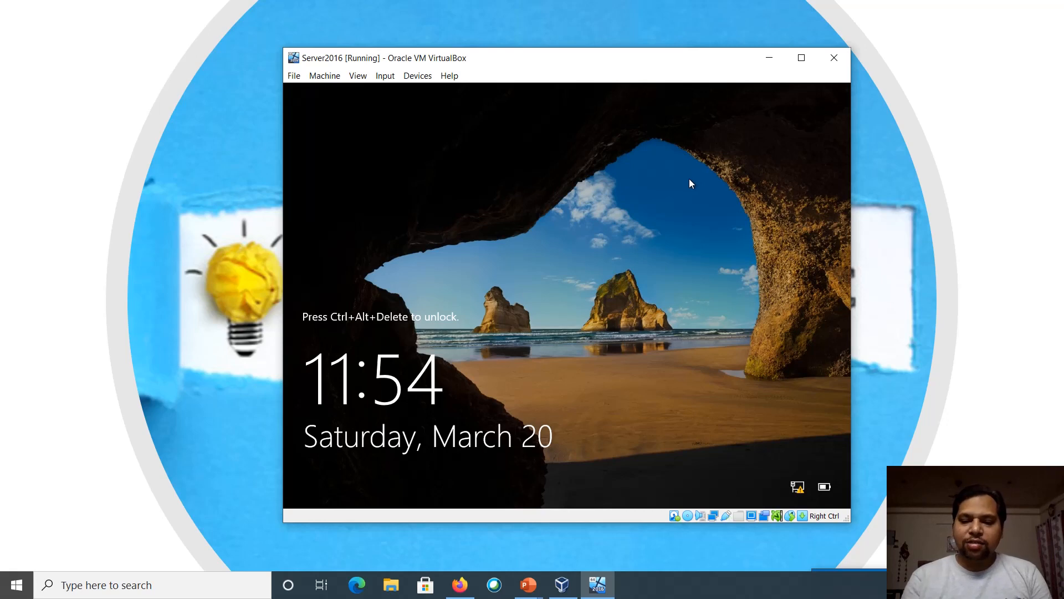
# Send Ctrl+Alt+Delete and sign in as Administrator with the account password
pyautogui.hotkey('ctrl', 'Delete')
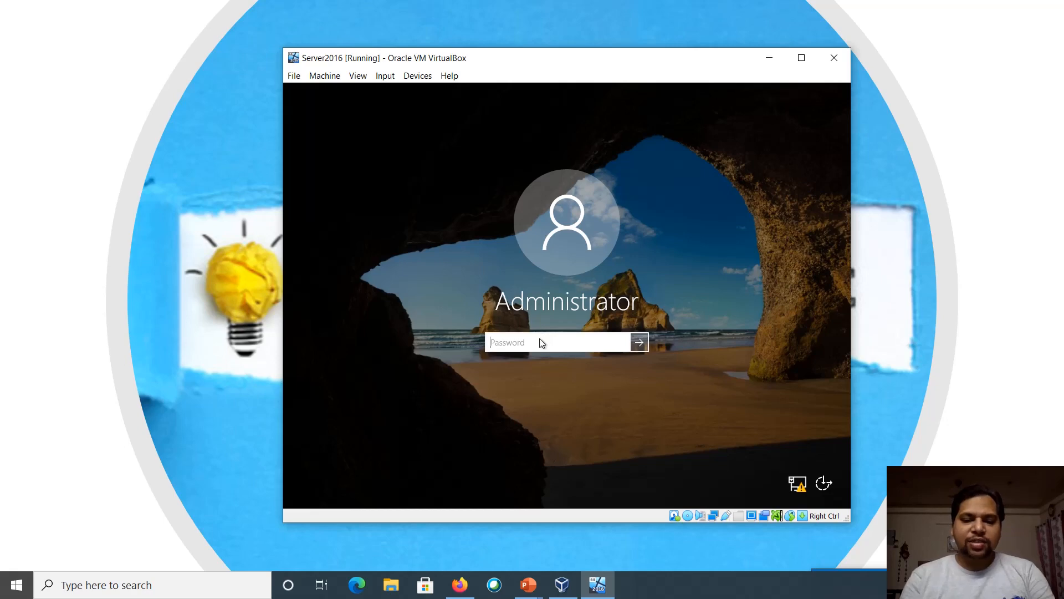
pyautogui.write('••••••••')
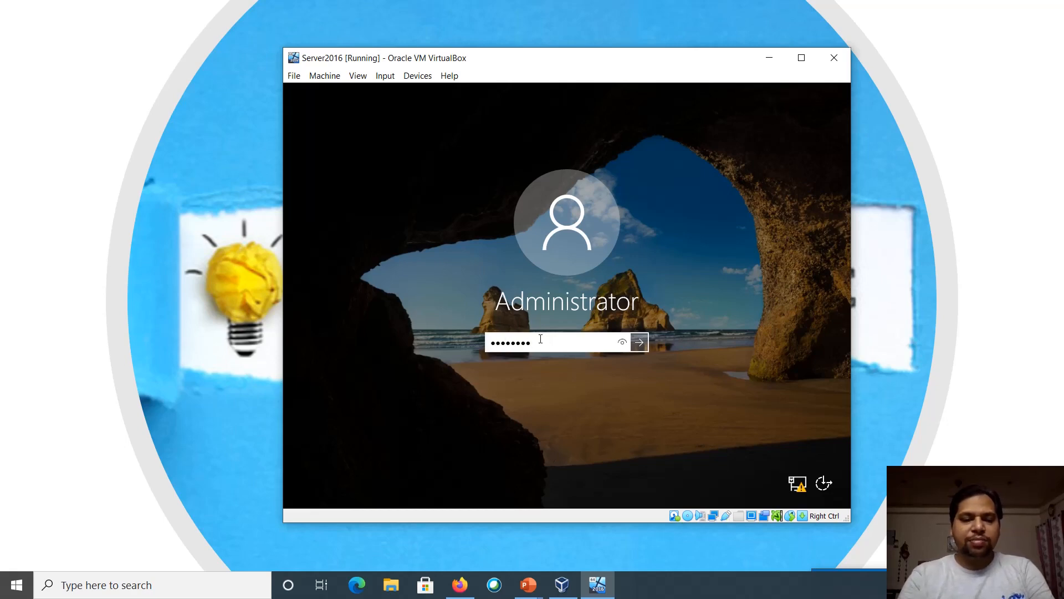
pyautogui.write('•••••')
pyautogui.press('Return')
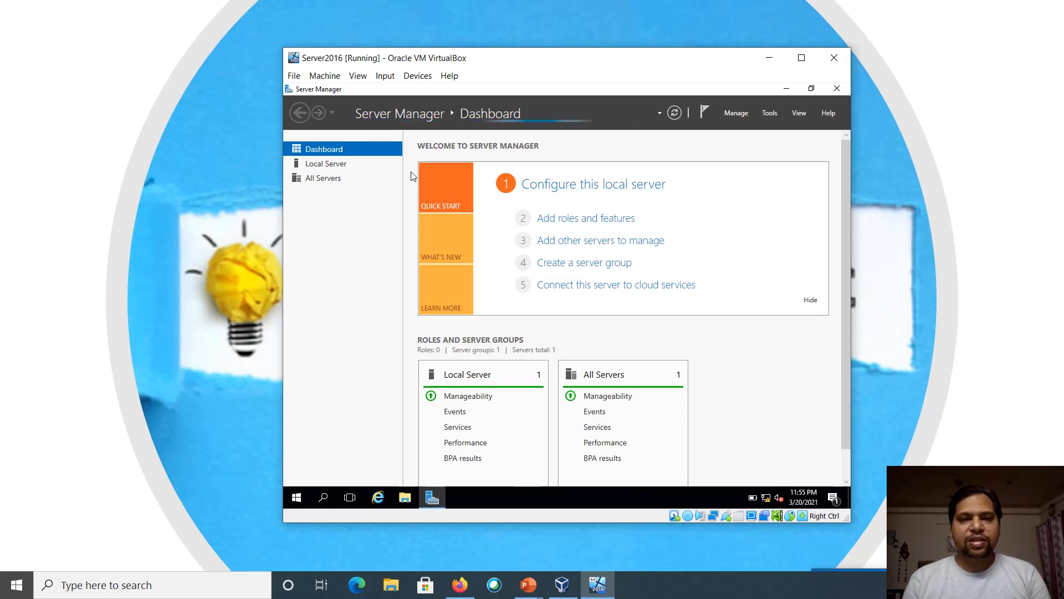
# Review the Local Server properties in Server Manager, then close Server Manager
pyautogui.click(328, 151)
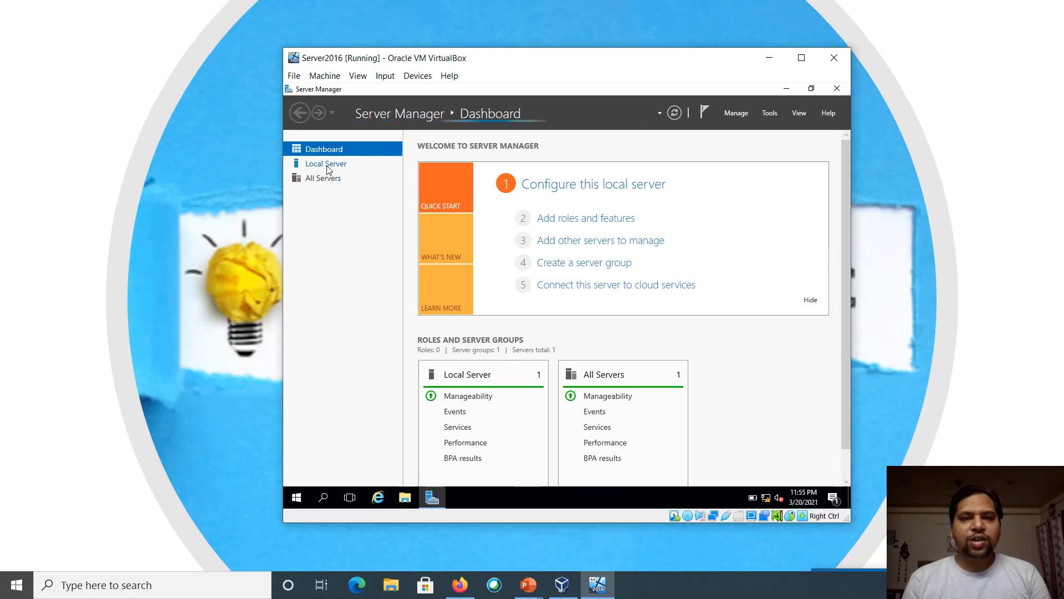
pyautogui.click(328, 164)
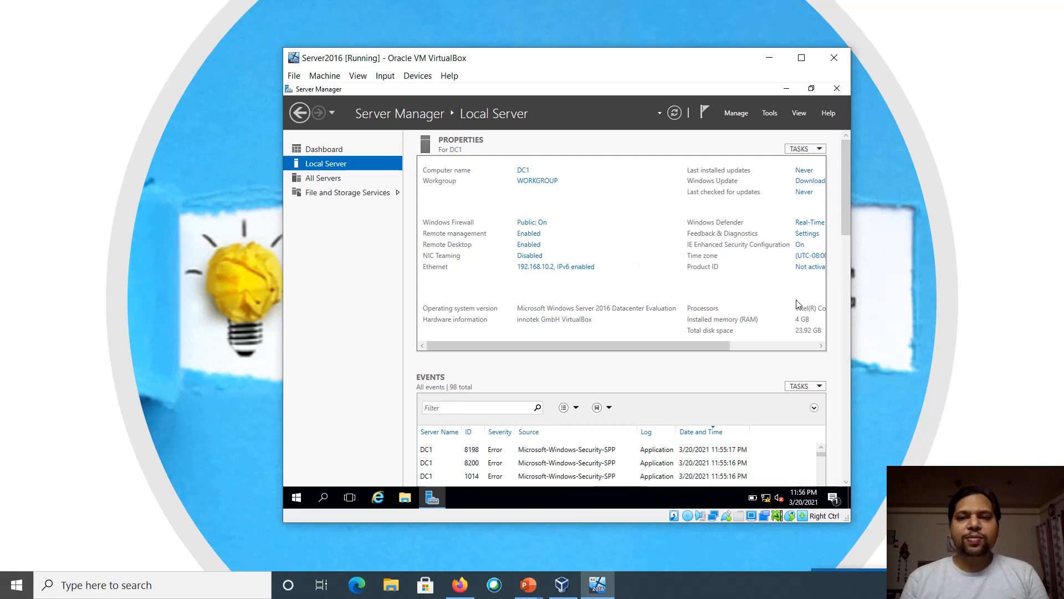
pyautogui.click(838, 94)
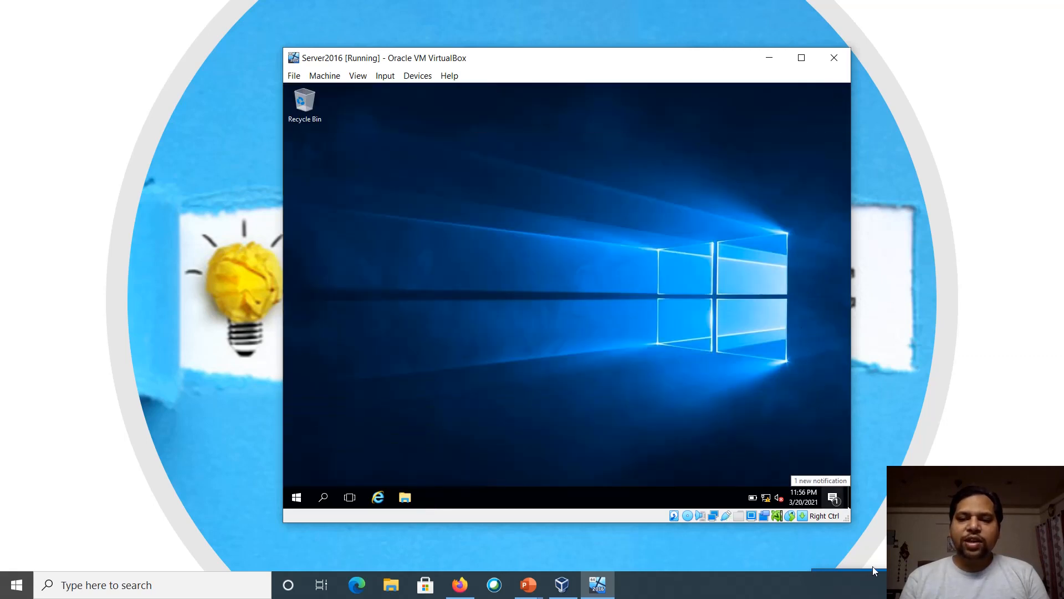
pyautogui.moveTo(862, 569)
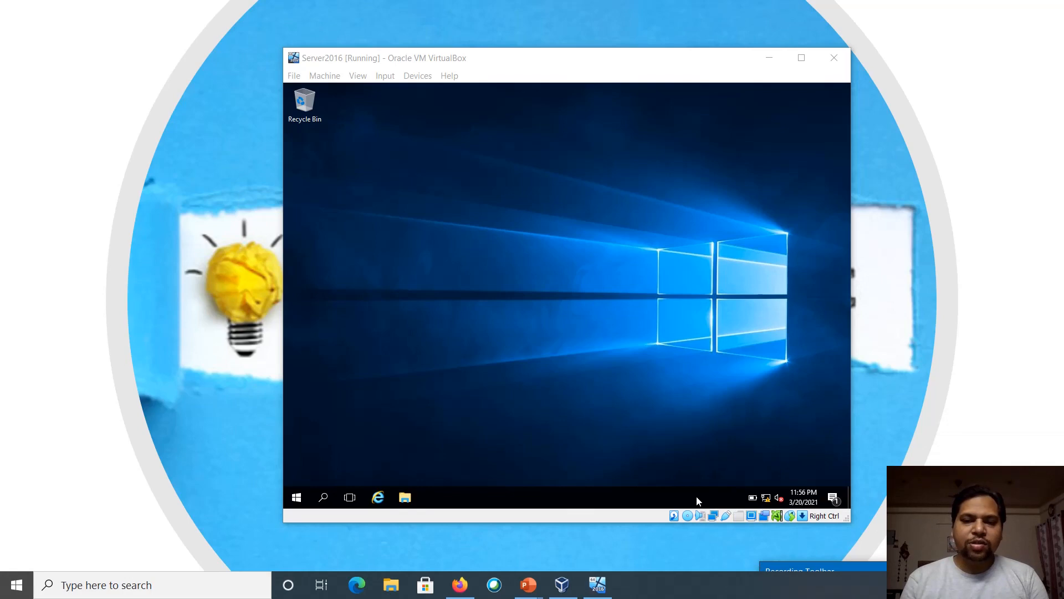
# Search for powershell_ISE and run Windows PowerShell ISE as administrator
pyautogui.click(323, 498)
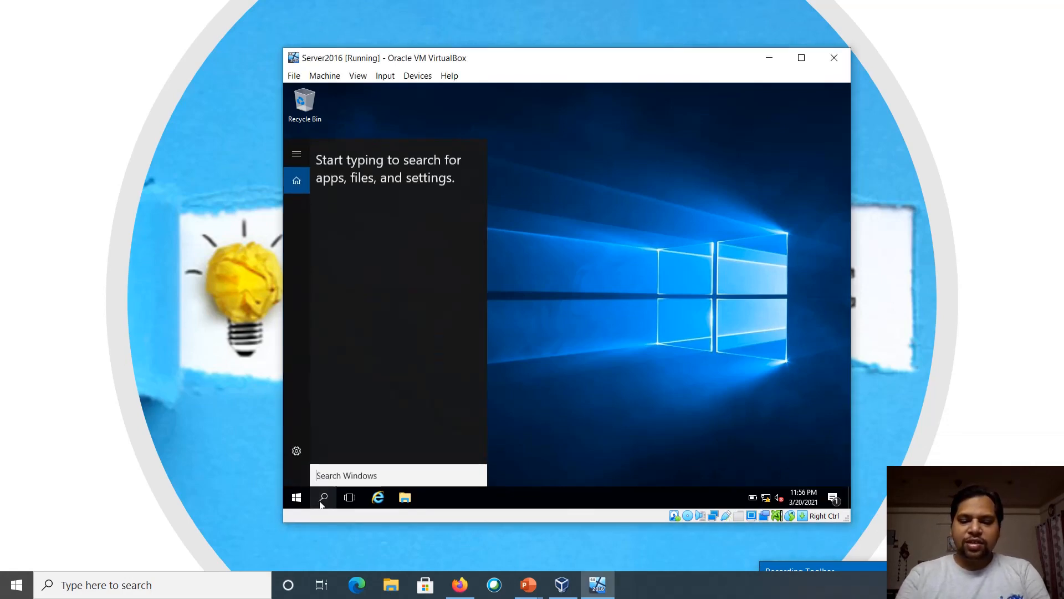
pyautogui.write('p')
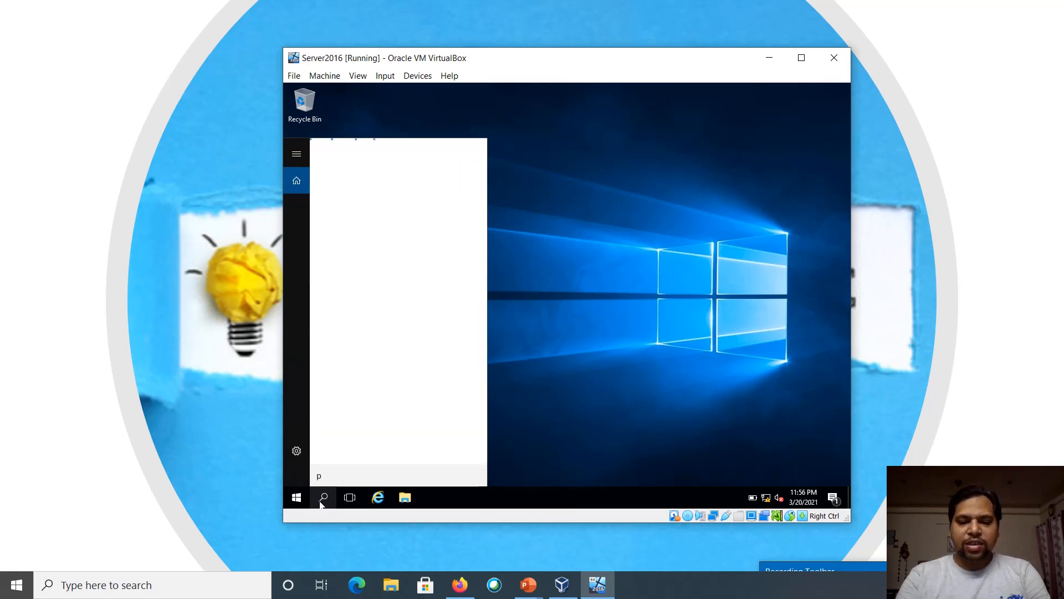
pyautogui.write('owershell')
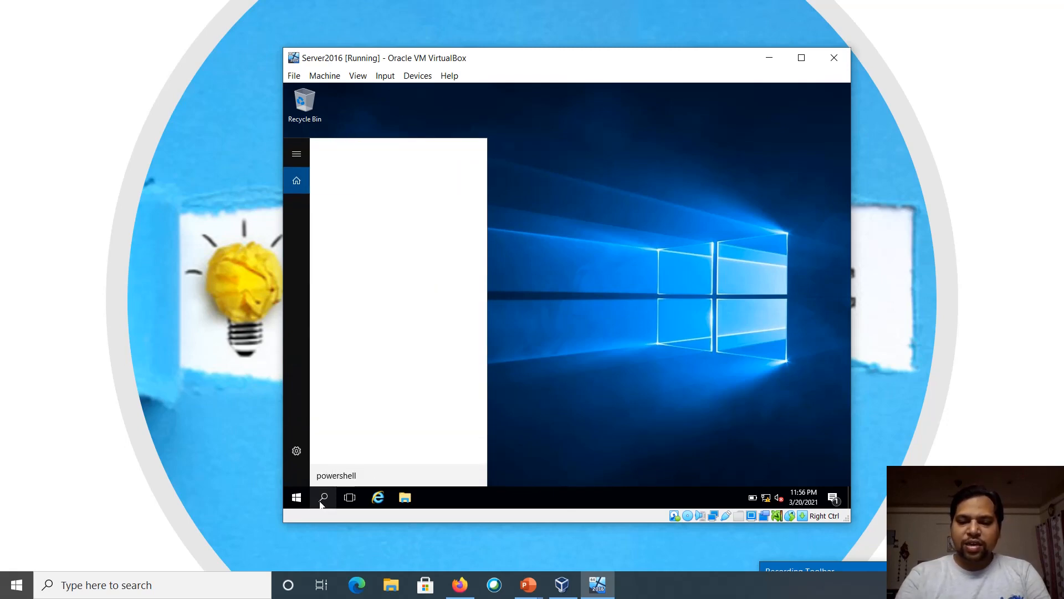
pyautogui.write('_ISE')
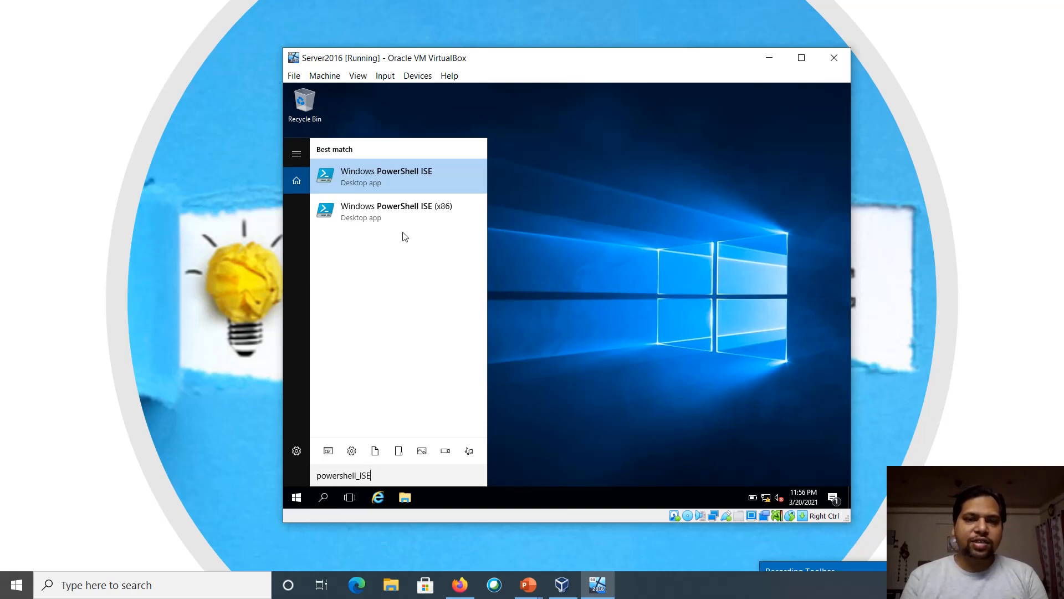
pyautogui.click(360, 186)
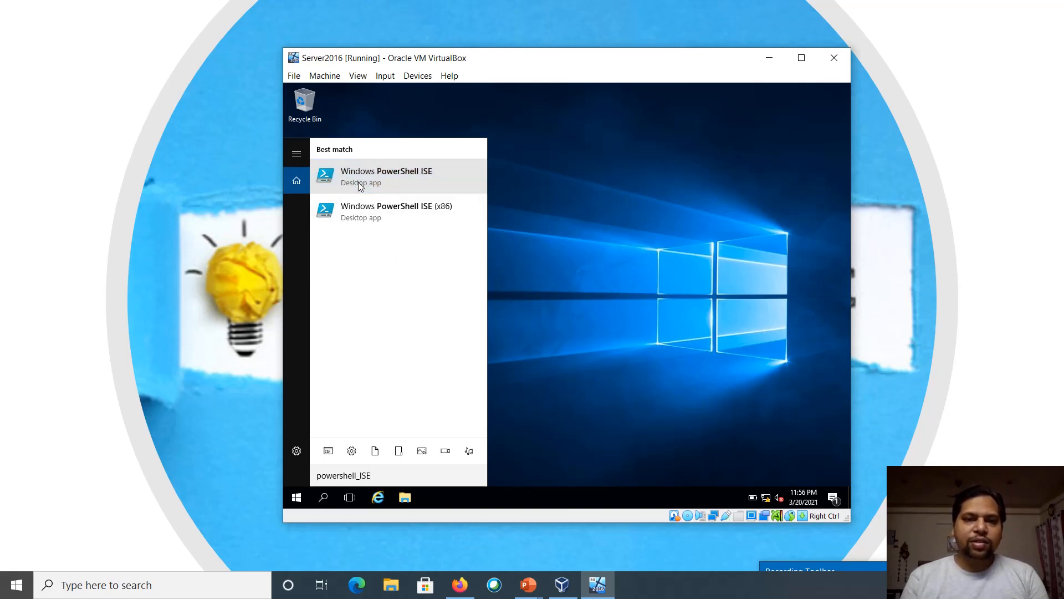
pyautogui.rightClick(361, 186)
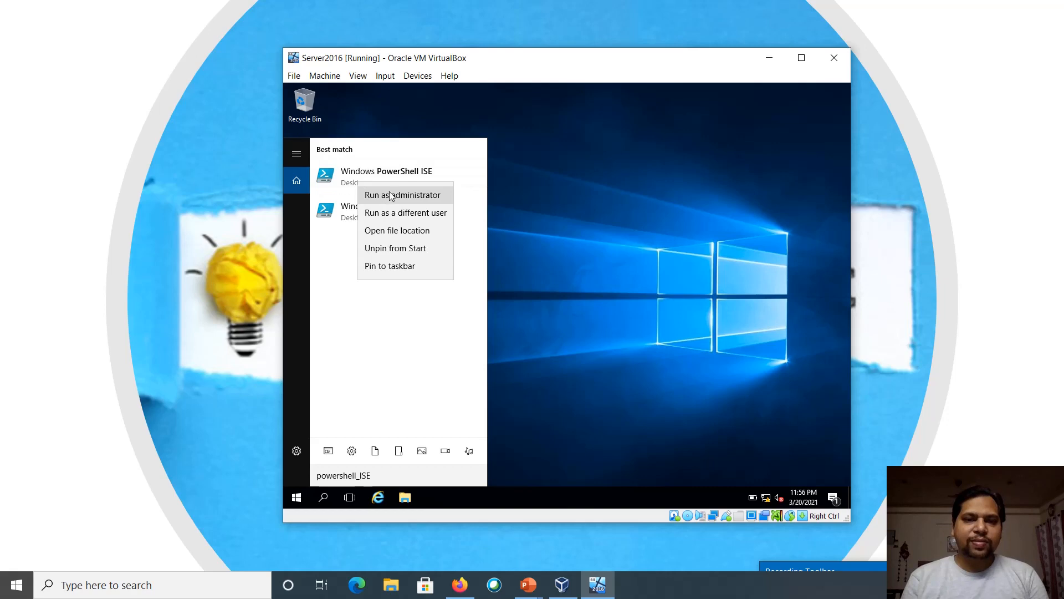
pyautogui.click(388, 192)
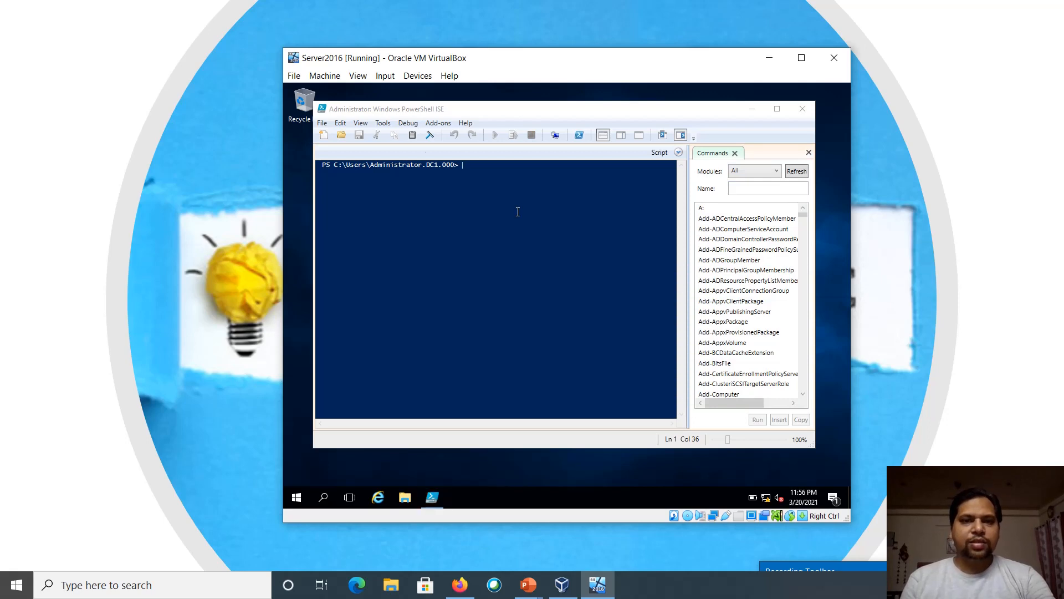
# Show the script pane and type 'install-wind' on line 1, correcting the typos
pyautogui.click(360, 123)
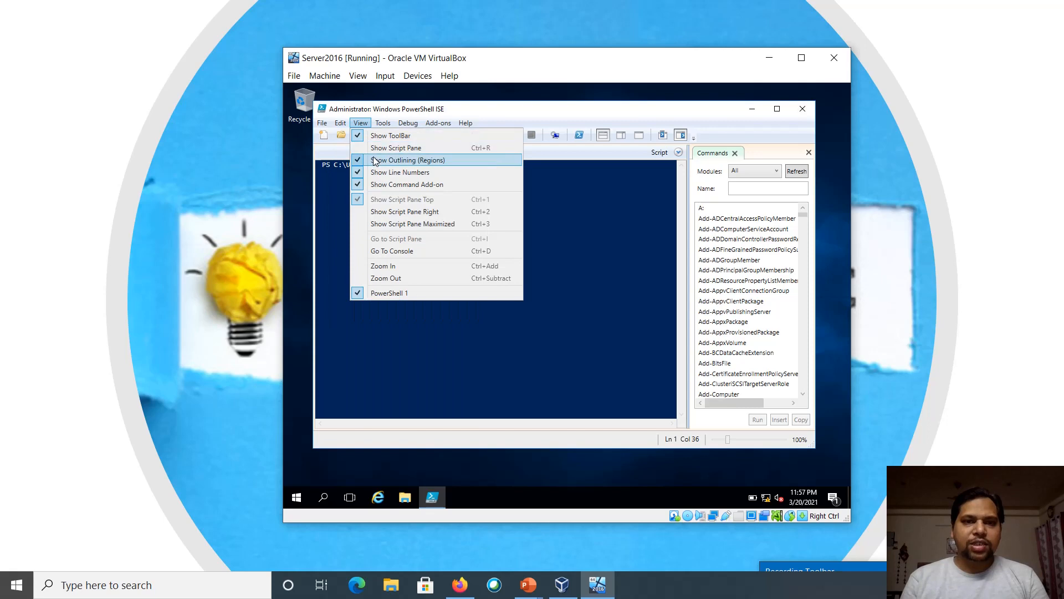
pyautogui.click(377, 148)
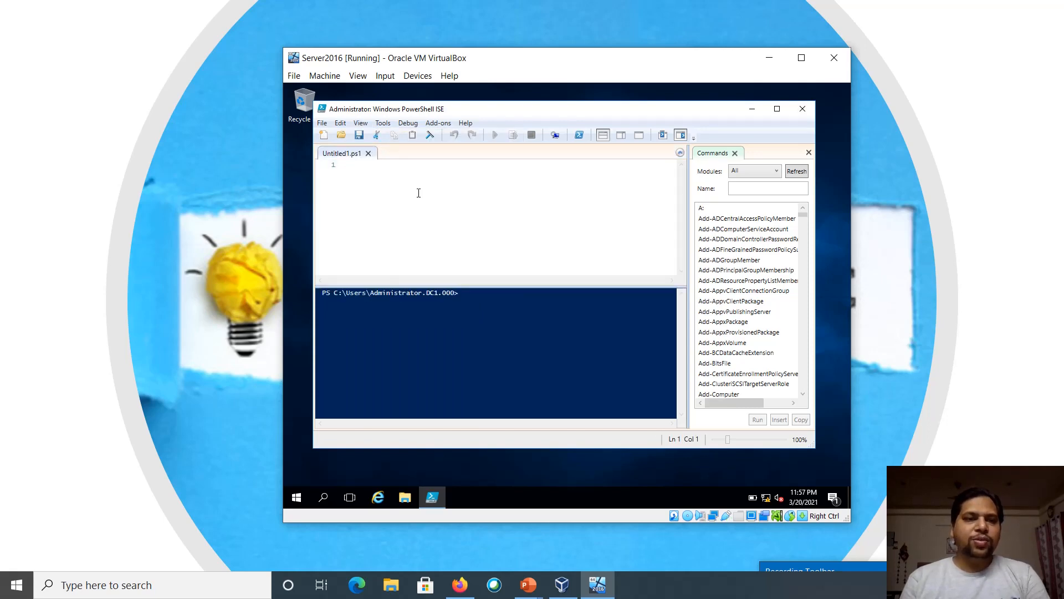
pyautogui.write('i')
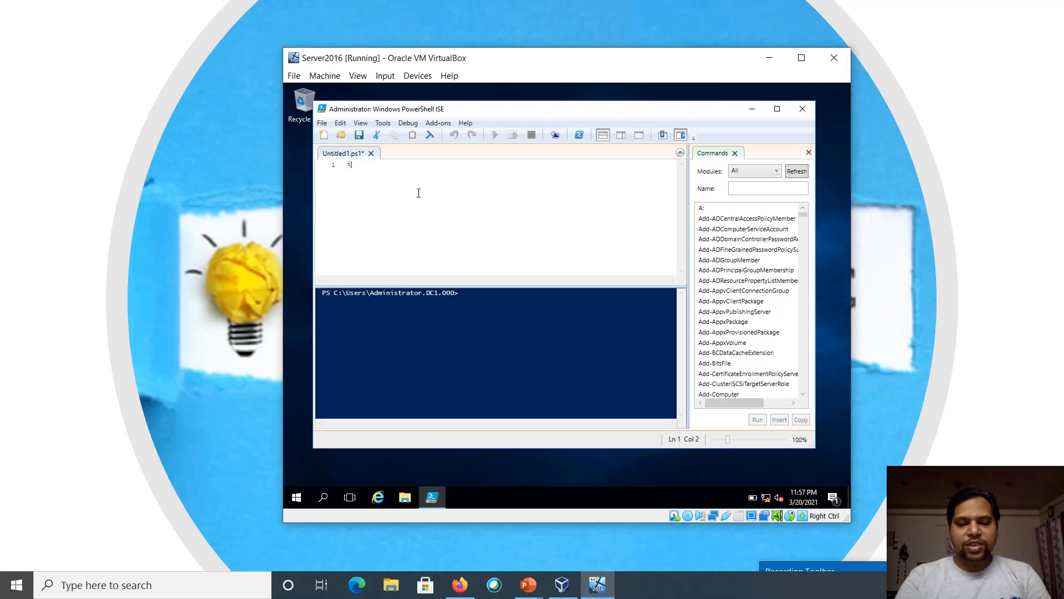
pyautogui.write('ndtasll')
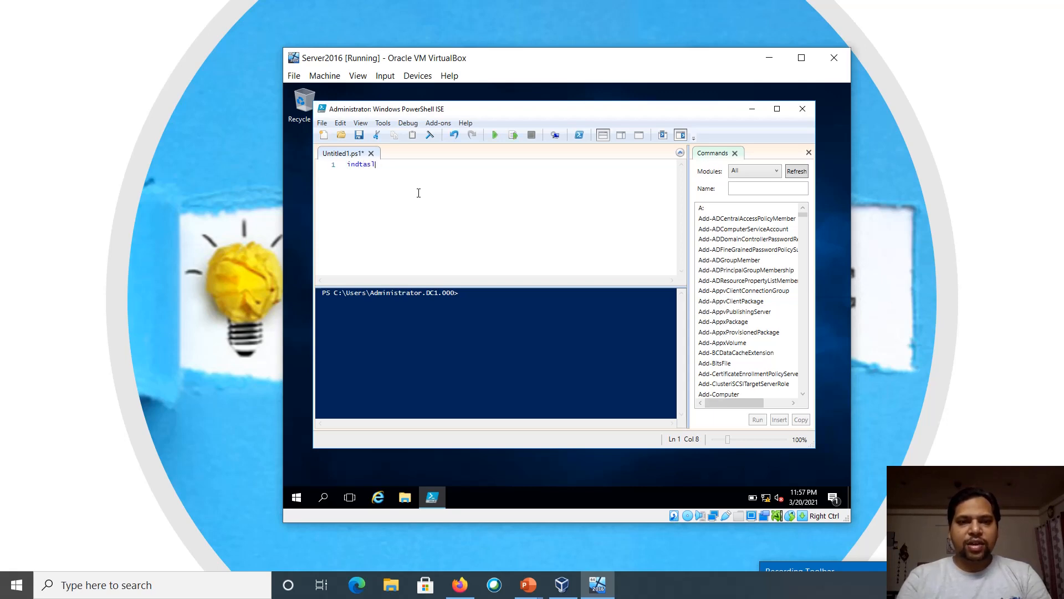
pyautogui.press('BackSpace')
pyautogui.press('BackSpace')
pyautogui.press('BackSpace')
pyautogui.press('BackSpace')
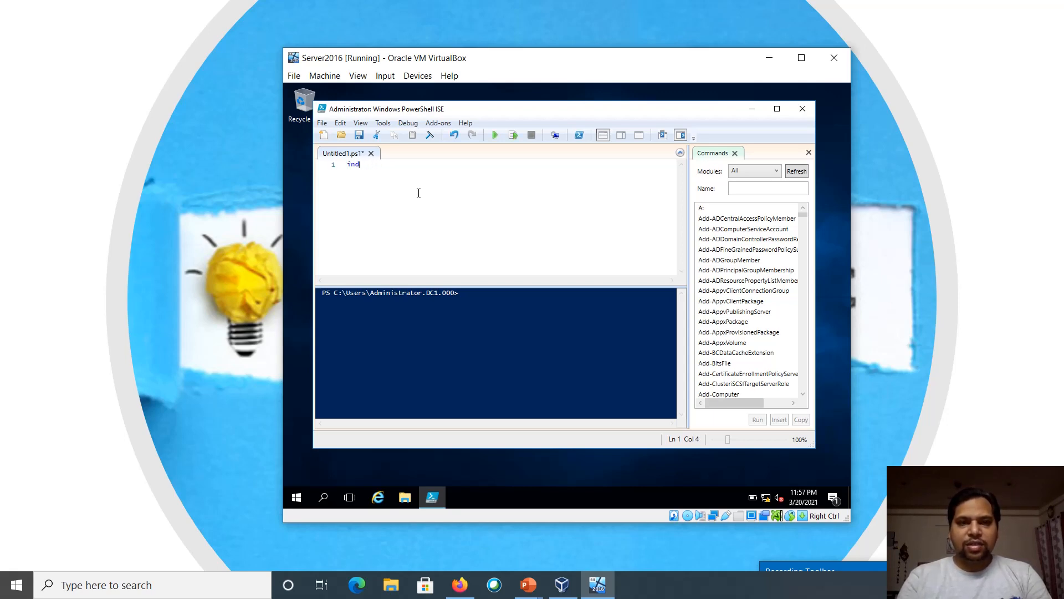
pyautogui.write('tsll-ei')
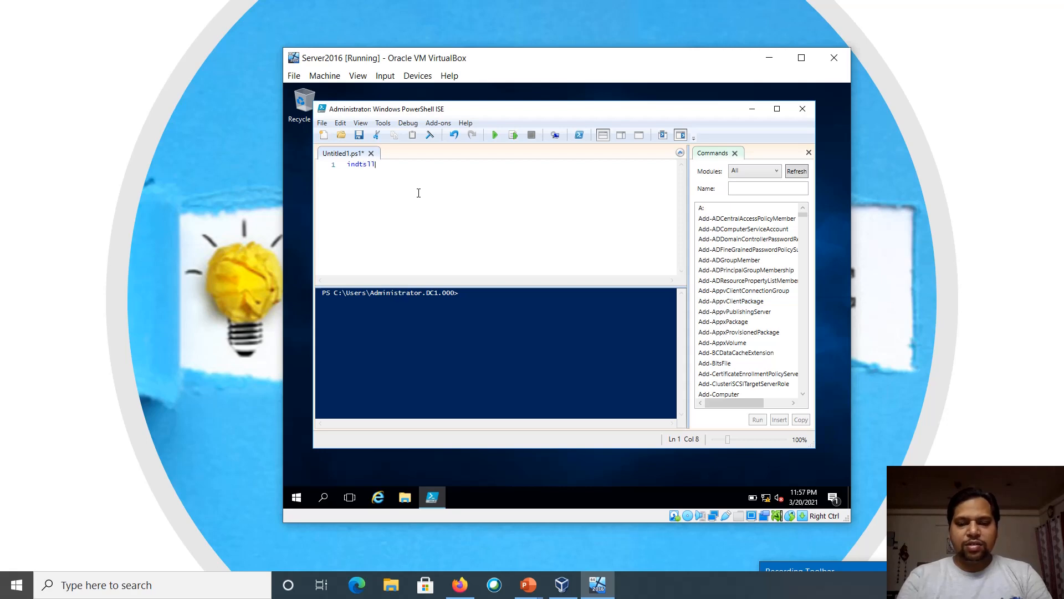
pyautogui.press('BackSpace')
pyautogui.press('BackSpace')
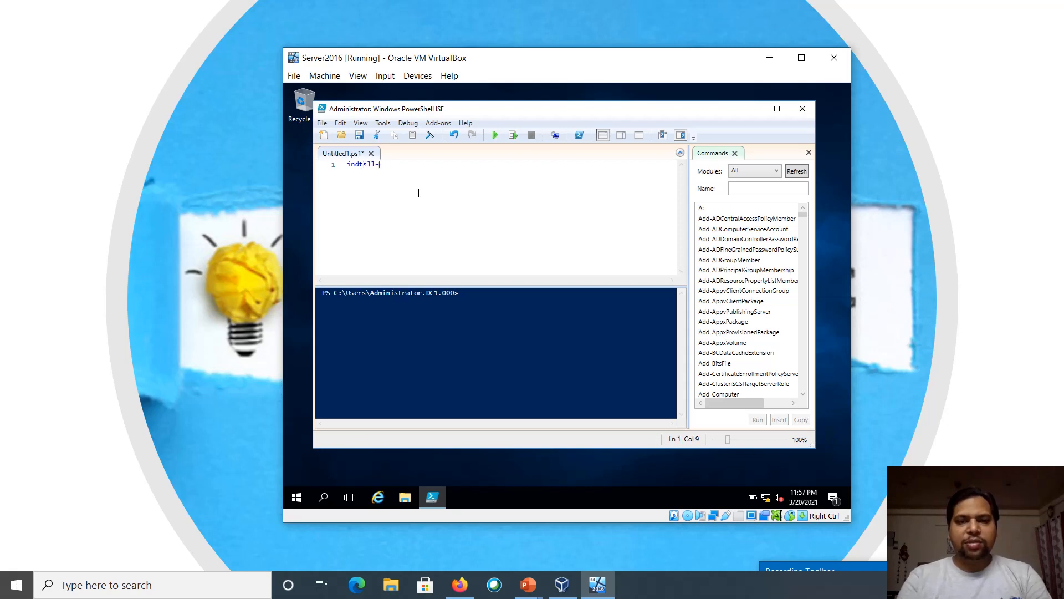
pyautogui.write('wid')
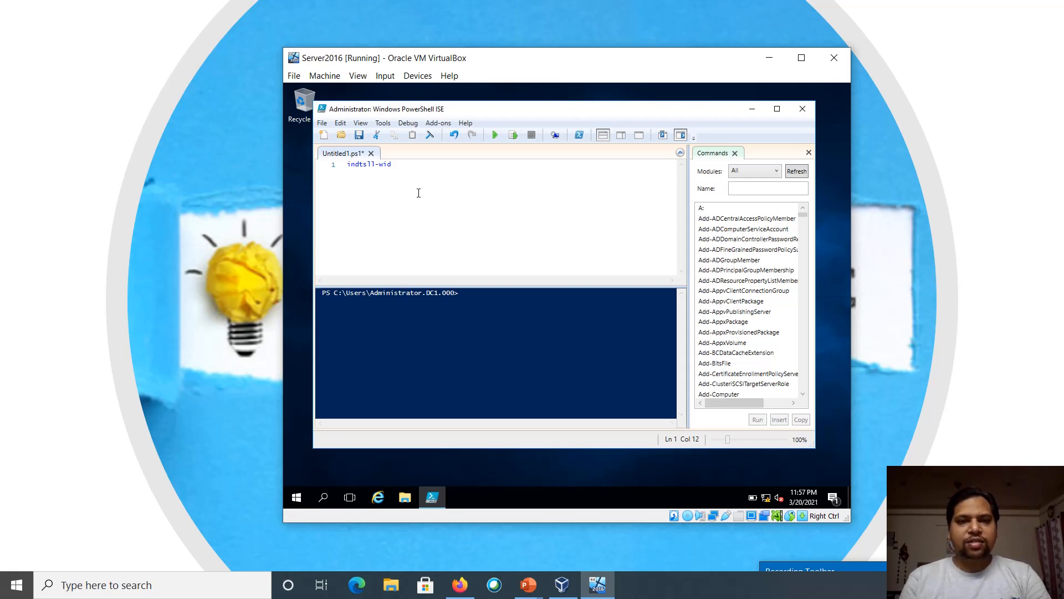
pyautogui.press('BackSpace')
pyautogui.write('n')
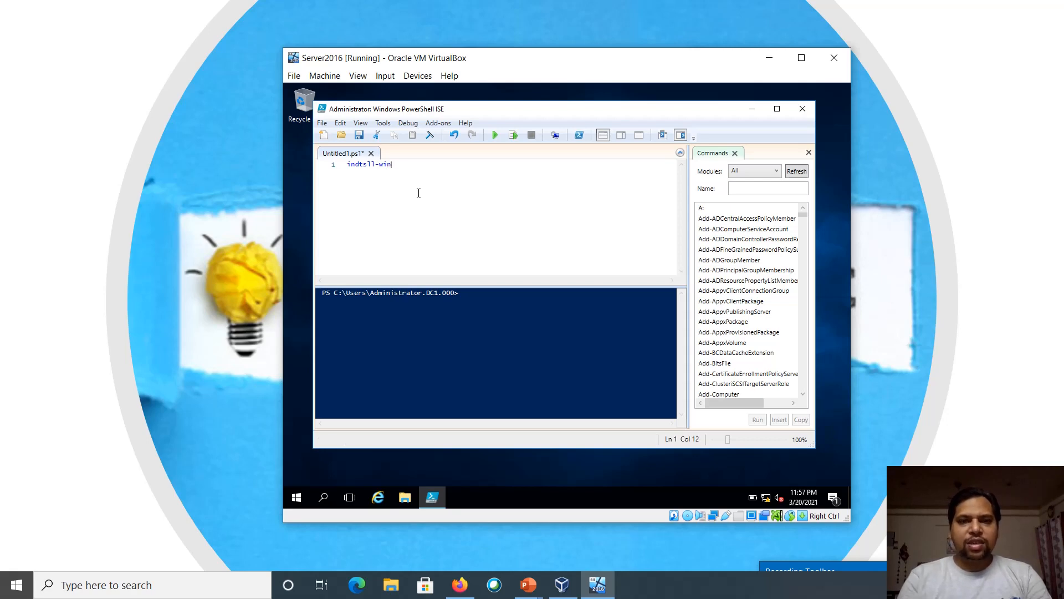
pyautogui.press('BackSpace')
pyautogui.press('BackSpace')
pyautogui.press('BackSpace')
pyautogui.press('BackSpace')
pyautogui.press('BackSpace')
pyautogui.press('BackSpace')
pyautogui.press('BackSpace')
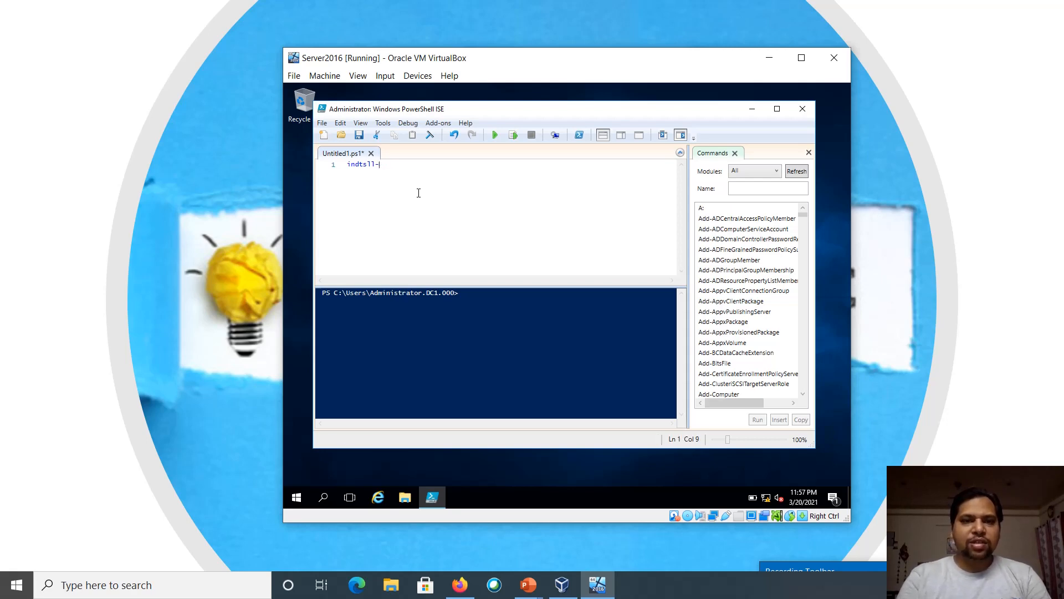
pyautogui.press('BackSpace')
pyautogui.press('BackSpace')
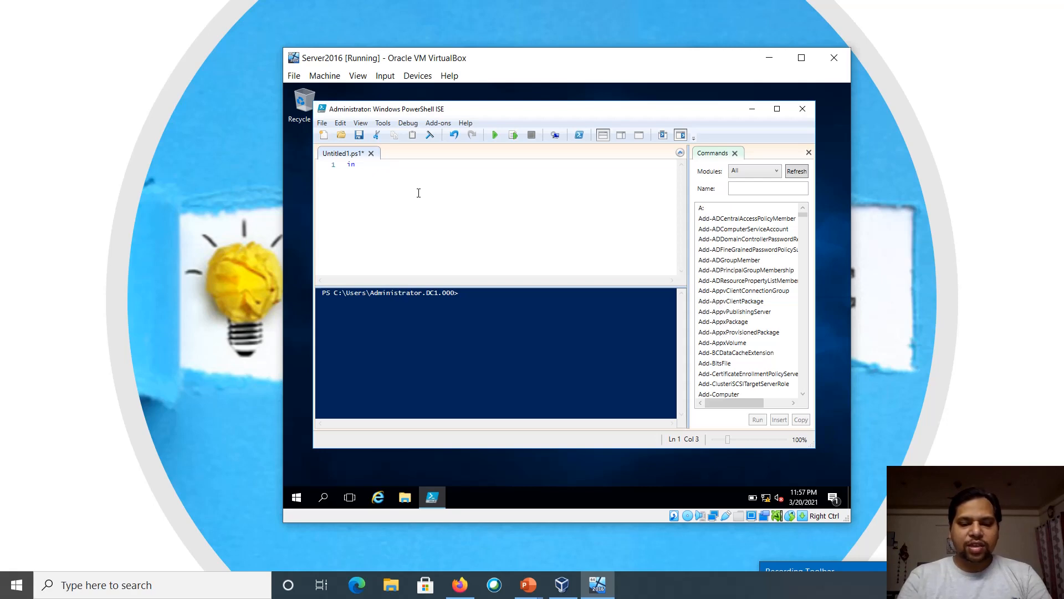
pyautogui.write('stall-wind')
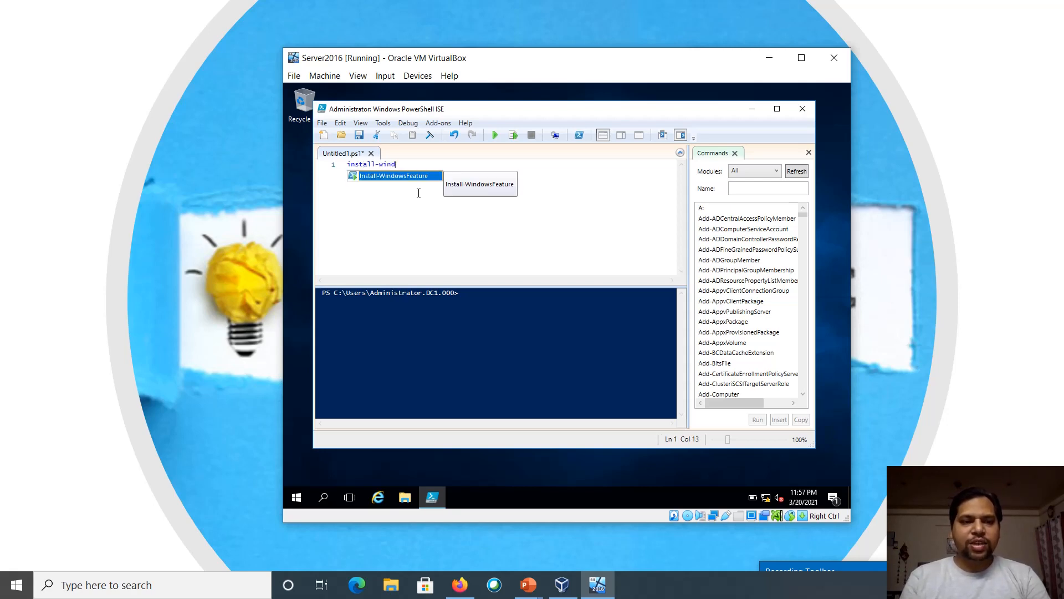
# Autocomplete to Install-WindowsFeature and add AD-domain-Services as the feature name
pyautogui.press('Tab')
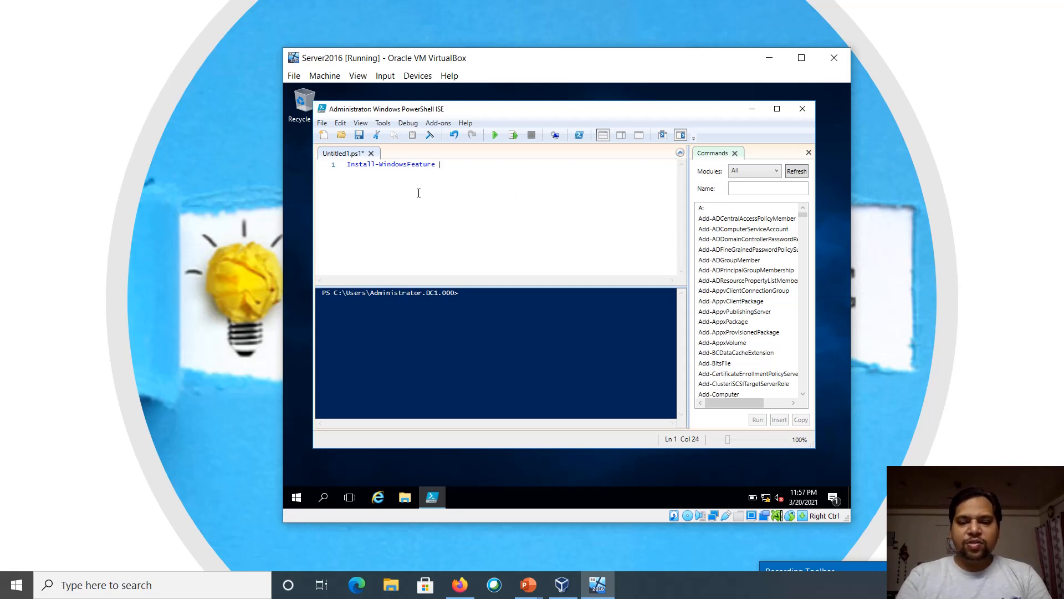
pyautogui.write('AD')
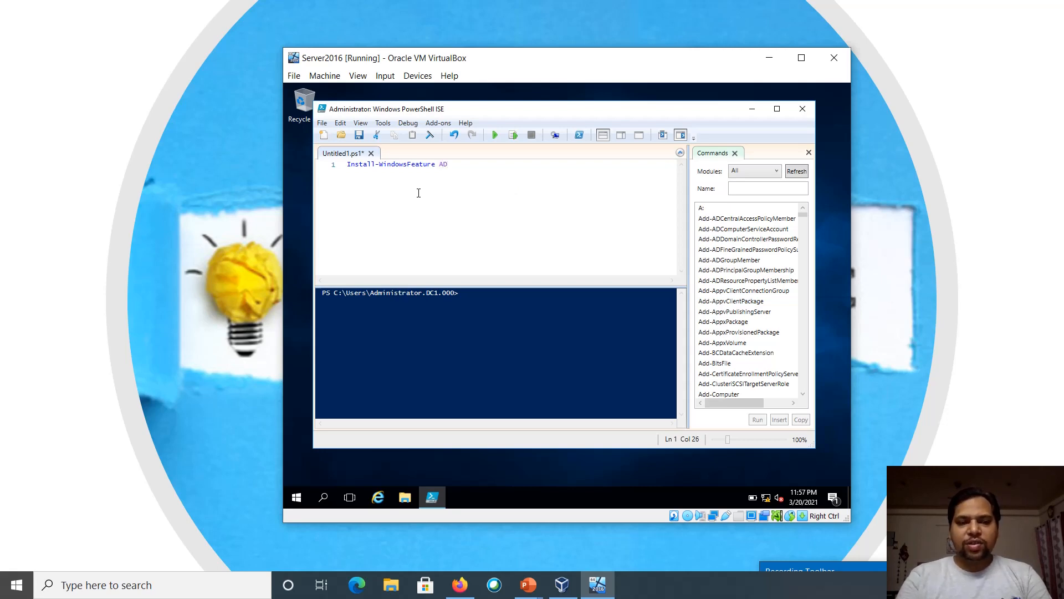
pyautogui.write('--')
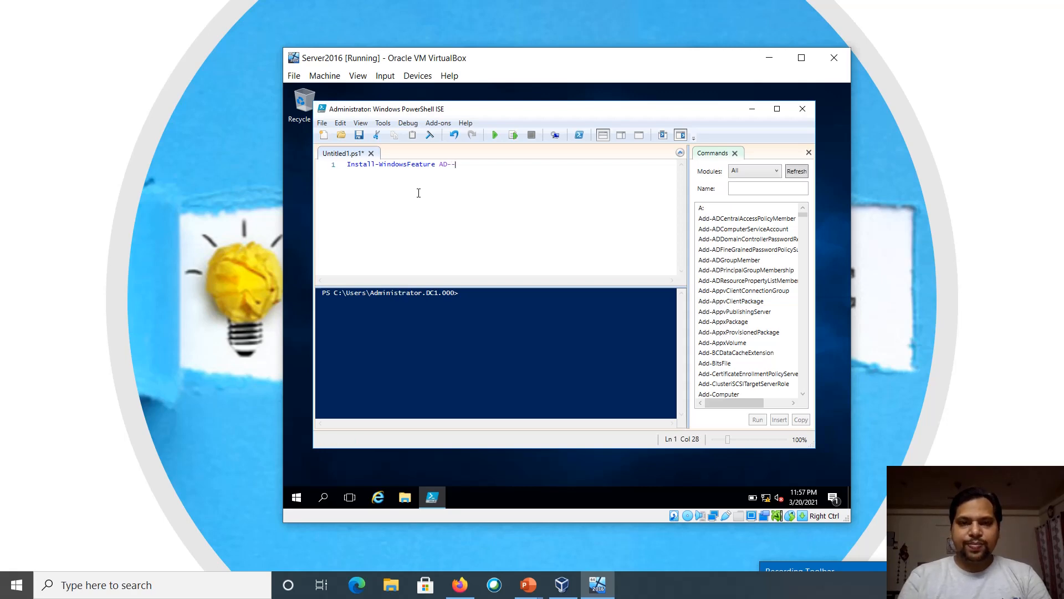
pyautogui.press('BackSpace')
pyautogui.write('domai')
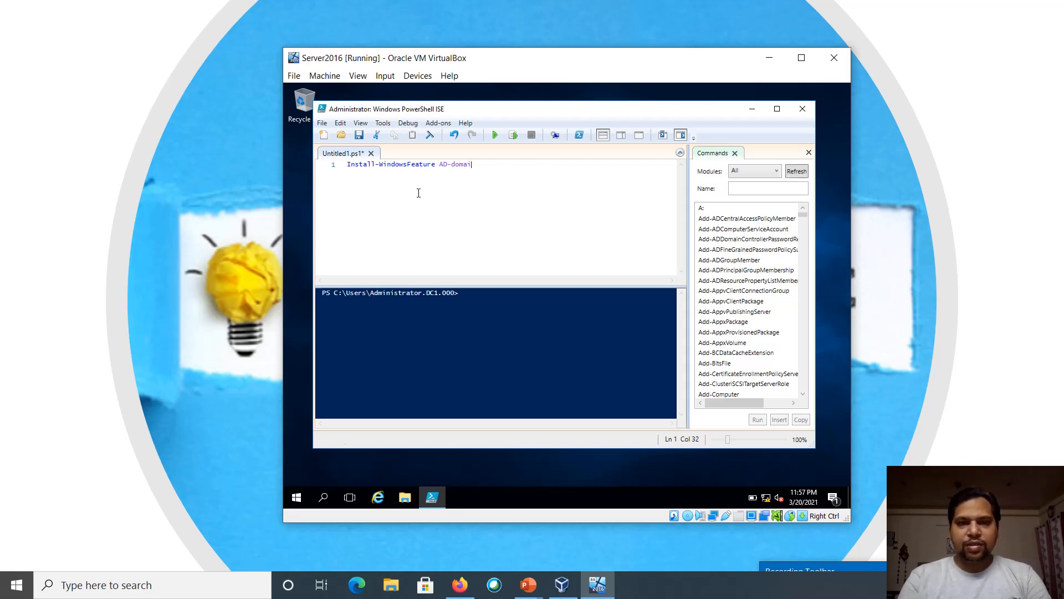
pyautogui.write('n-')
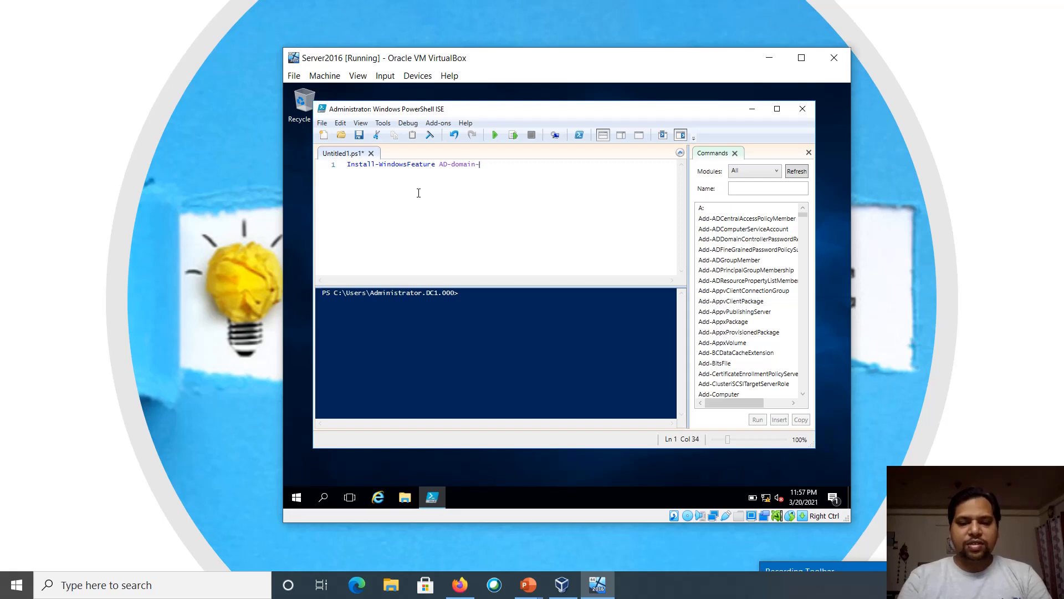
pyautogui.write('Services')
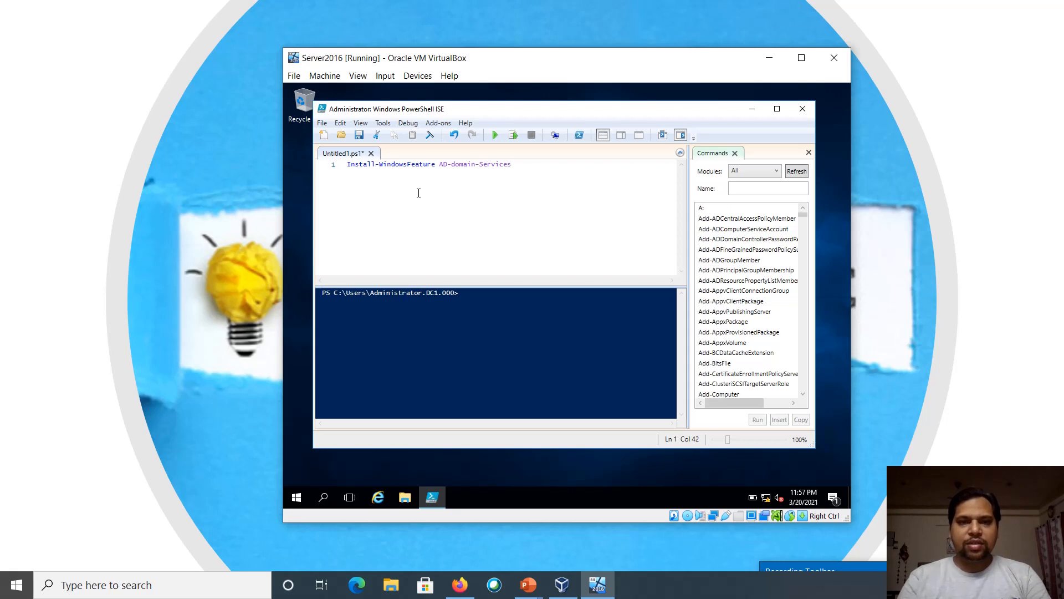
pyautogui.press('Return')
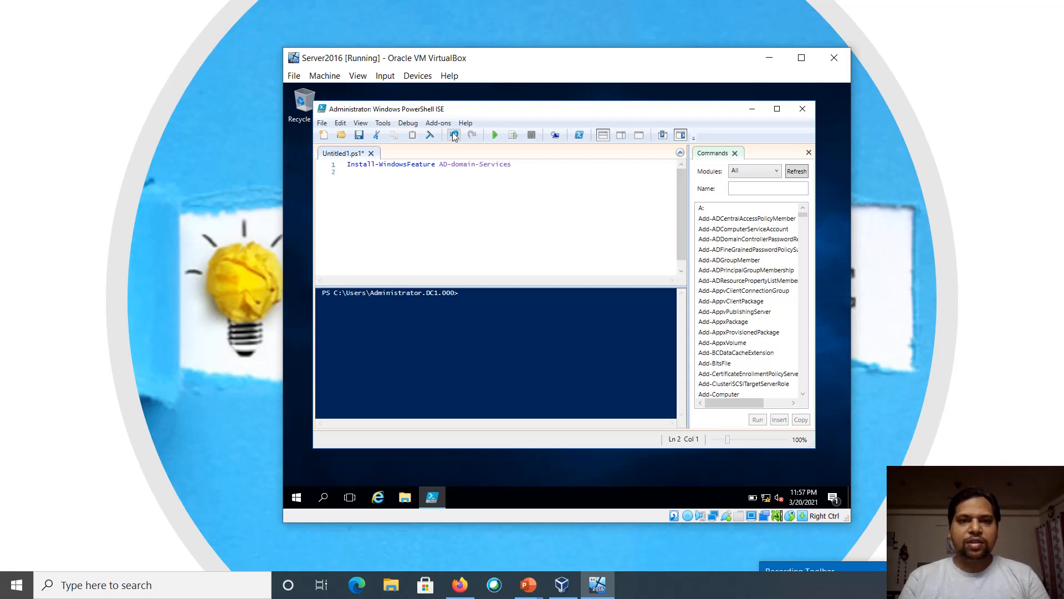
# Run the script to install AD Domain Services, then begin line 2 with 'import-mod ADDSdeployment'
pyautogui.click(494, 135)
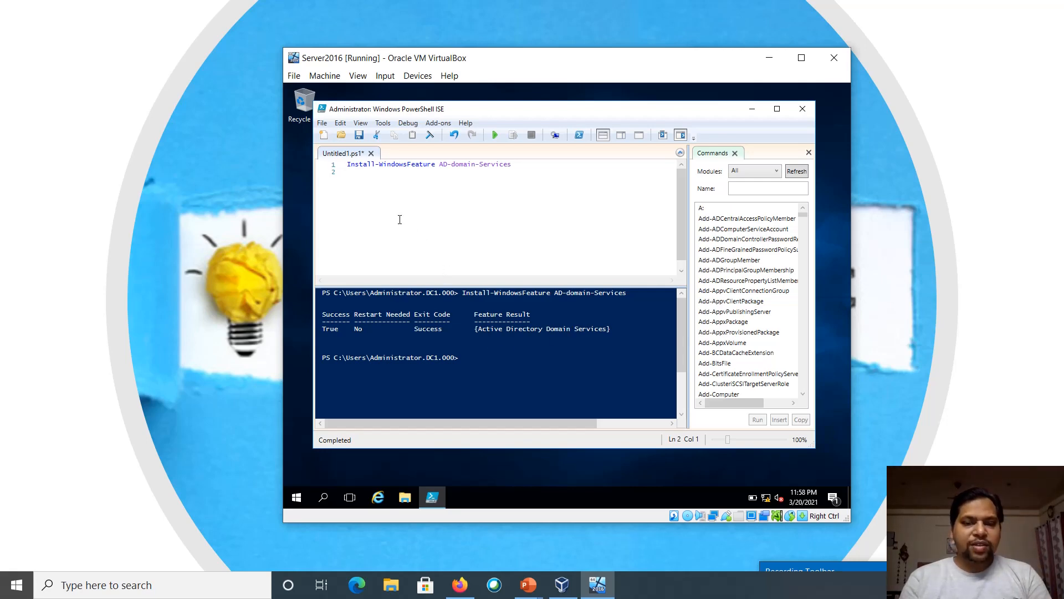
pyautogui.write('im')
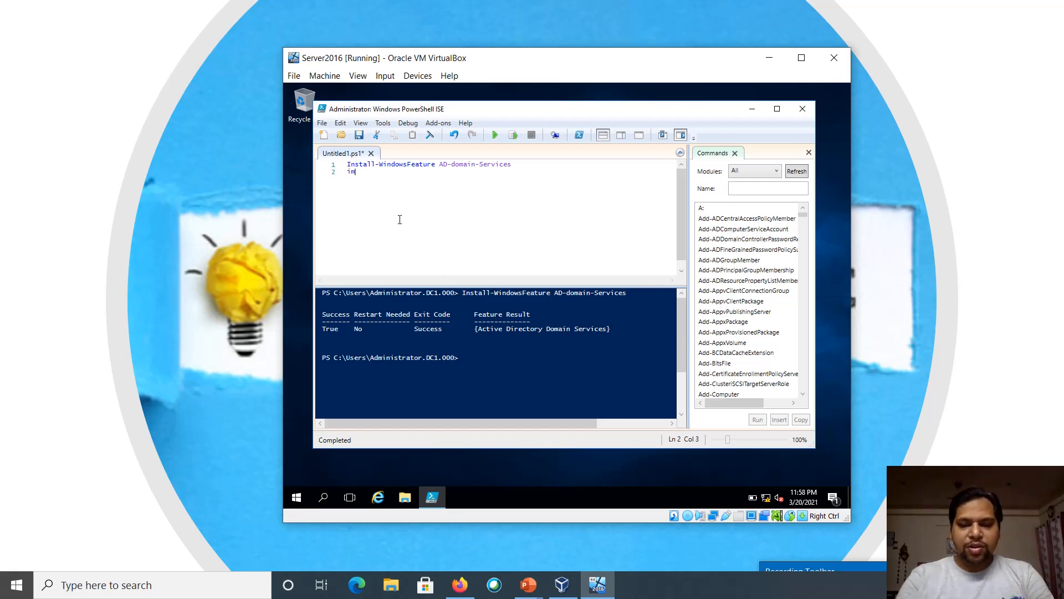
pyautogui.write('port-module')
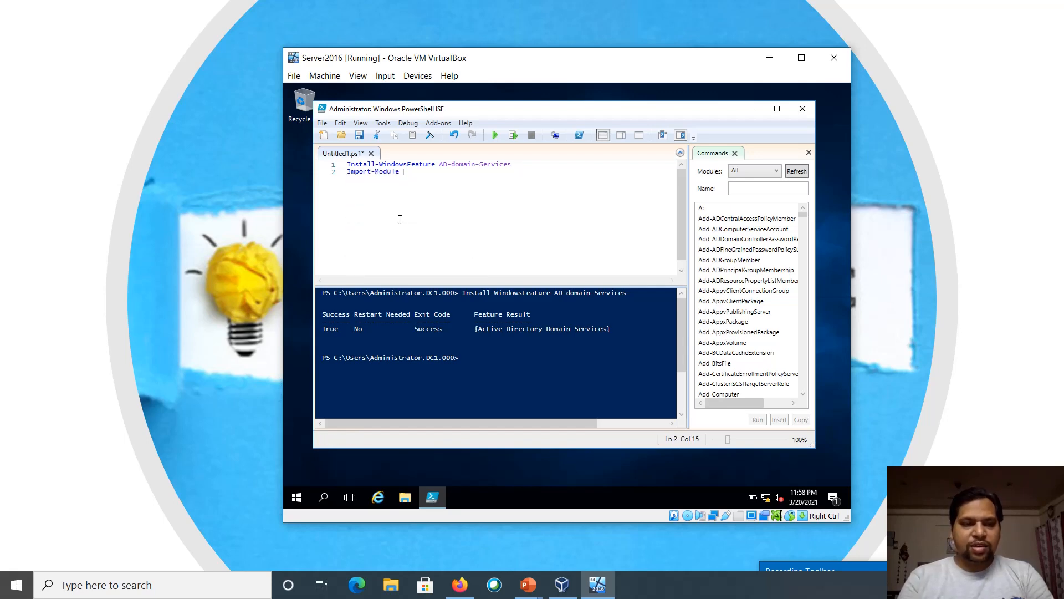
pyautogui.write(' A')
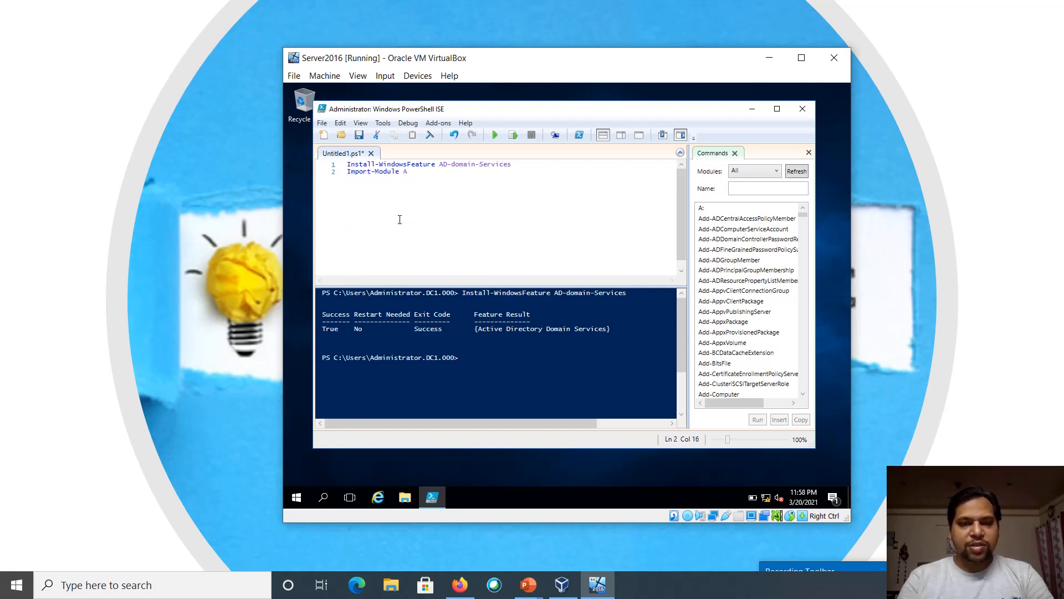
pyautogui.write('DDS')
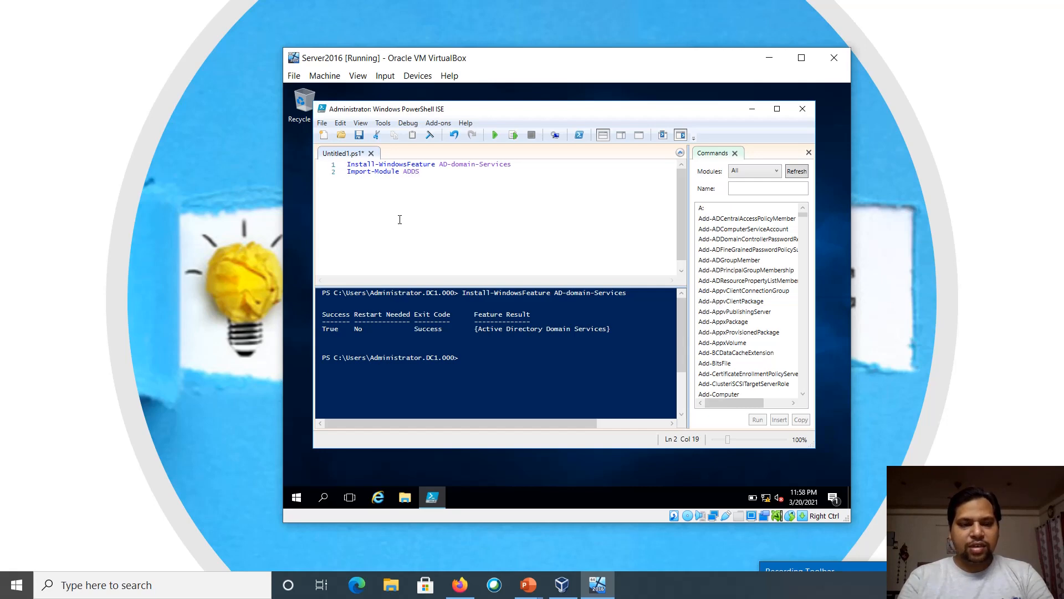
pyautogui.write('deplo')
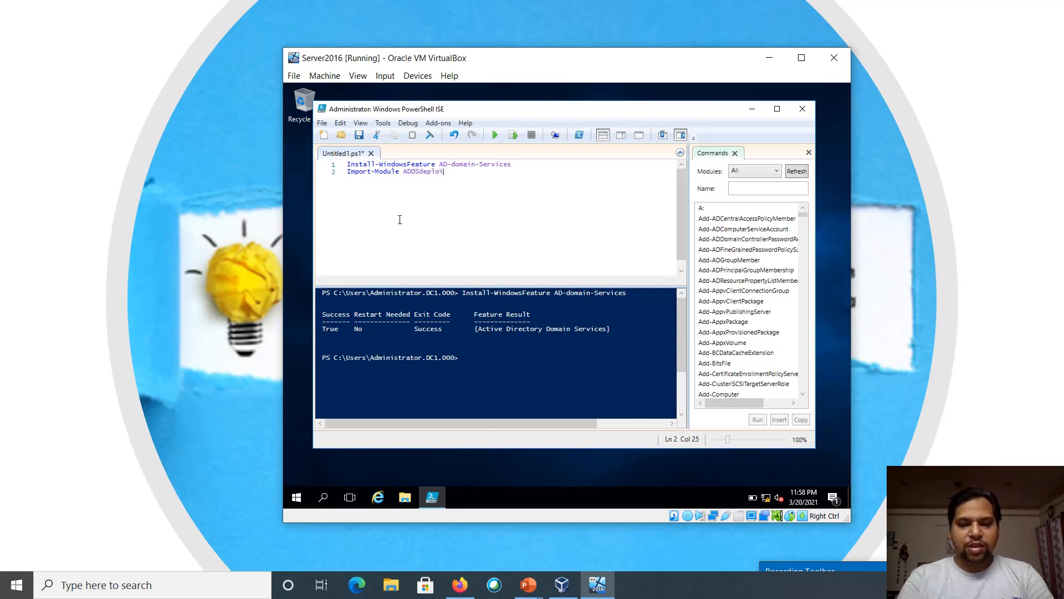
pyautogui.write('yment')
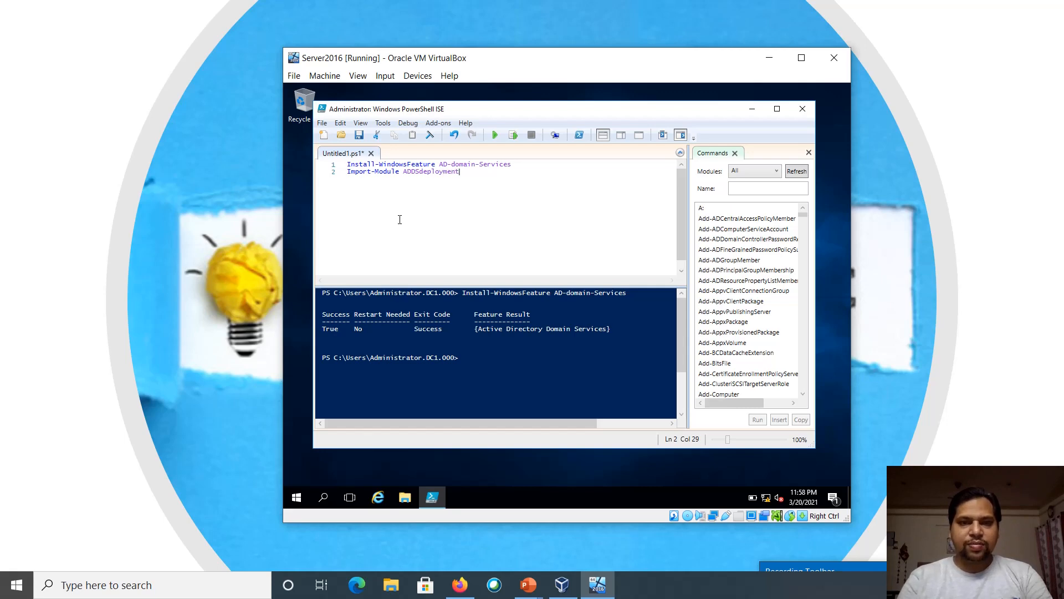
# Finish the Import-Module ADDSdeployment line and run only that selection
pyautogui.press('Return')
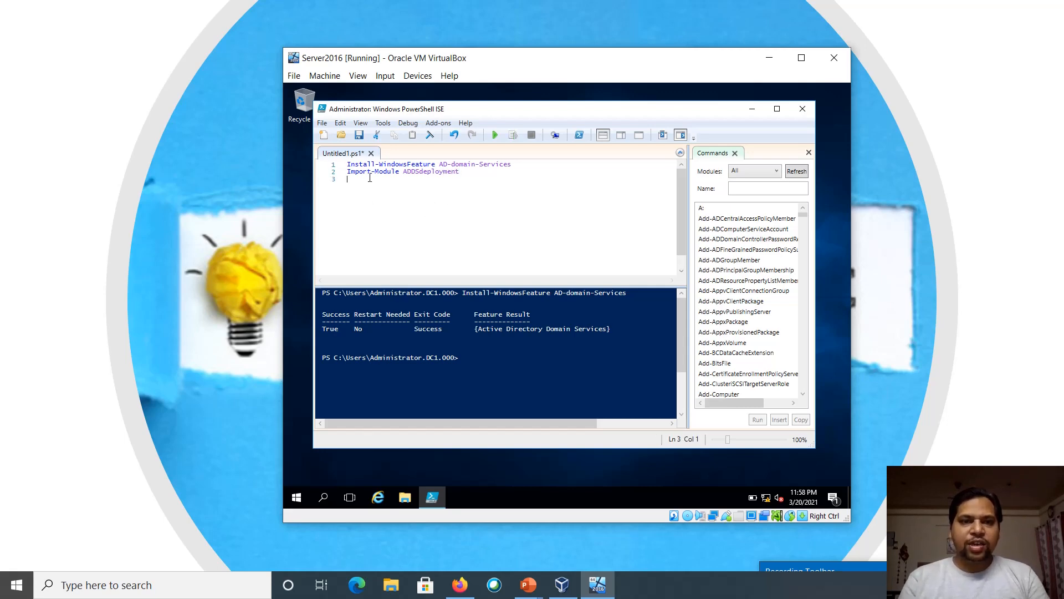
pyautogui.click(368, 173)
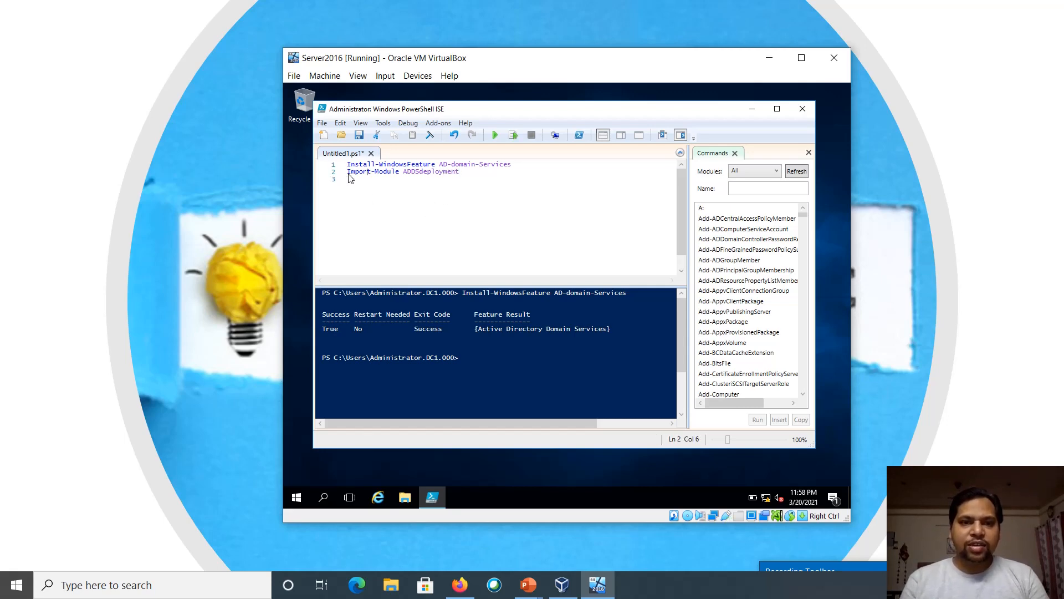
pyautogui.click(516, 135)
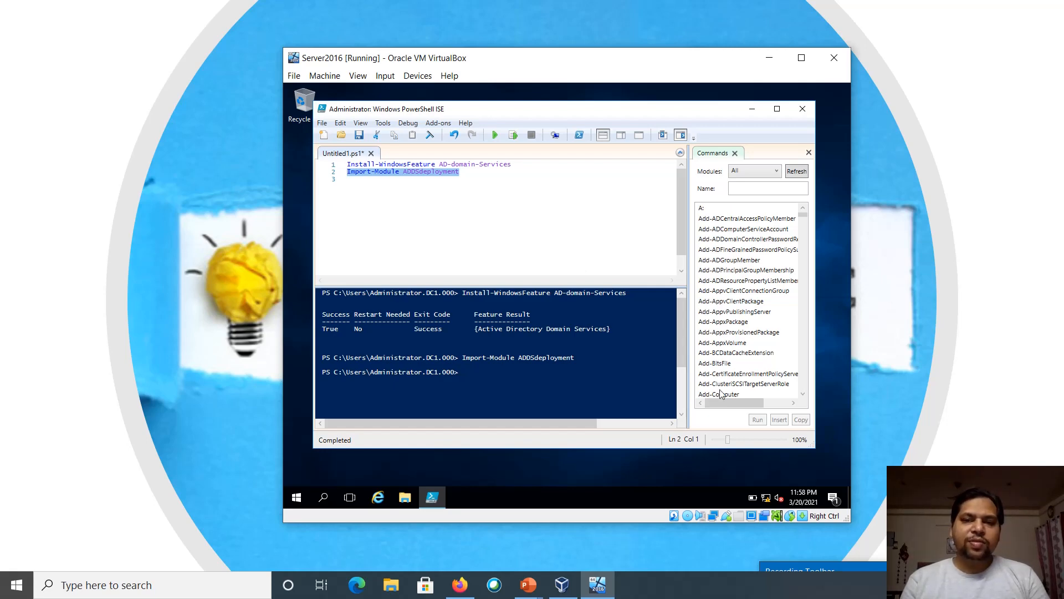
pyautogui.moveTo(955, 569); pyautogui.dragTo(841, 452)
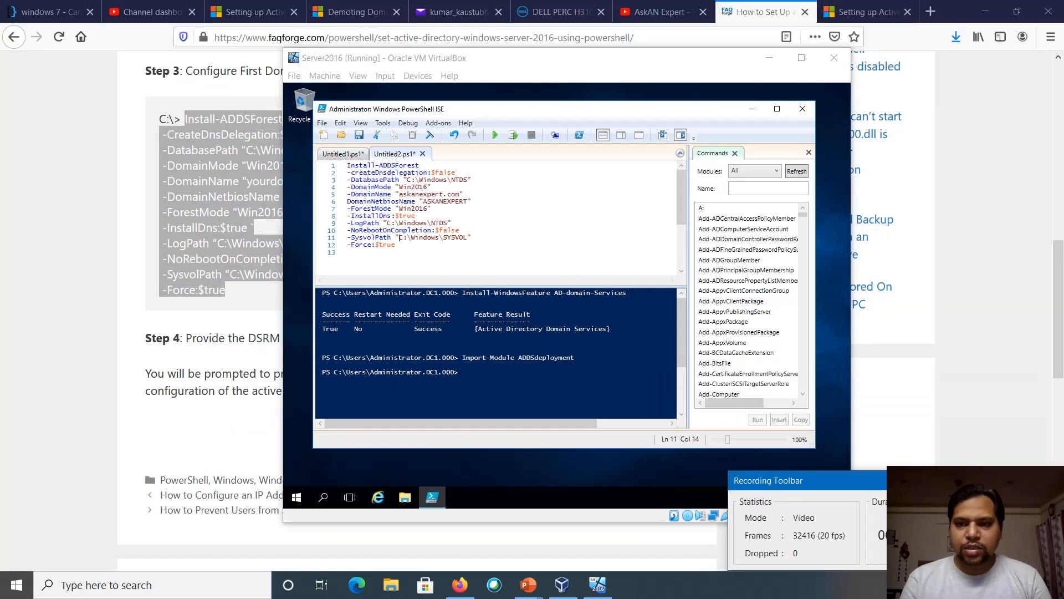
# Run the Install-ADDSForest script and enter AskAnExpert.com as the domain name
pyautogui.moveTo(921, 481); pyautogui.dragTo(944, 529)
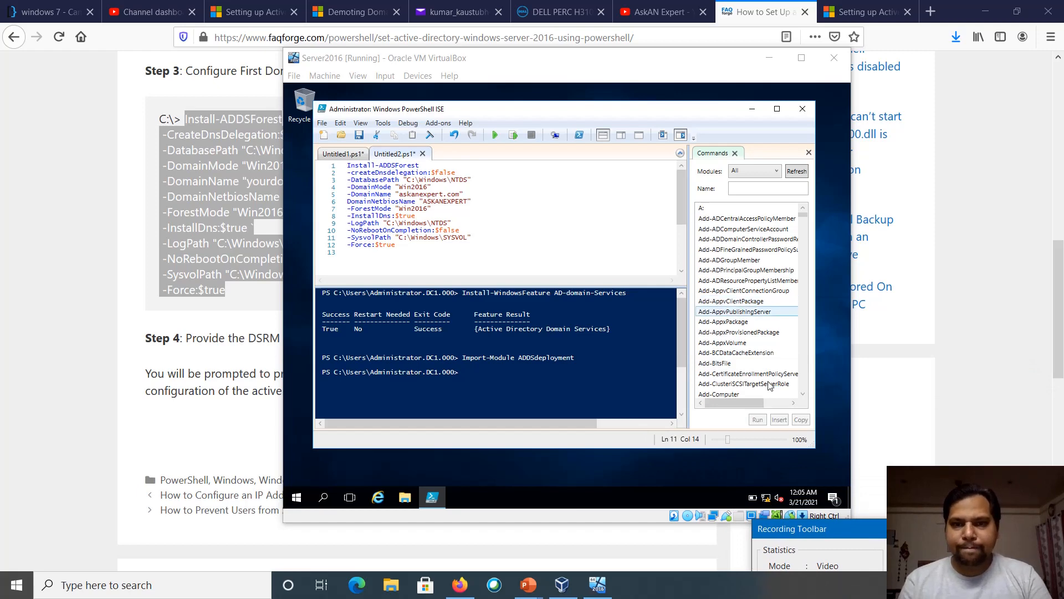
pyautogui.click(984, 11)
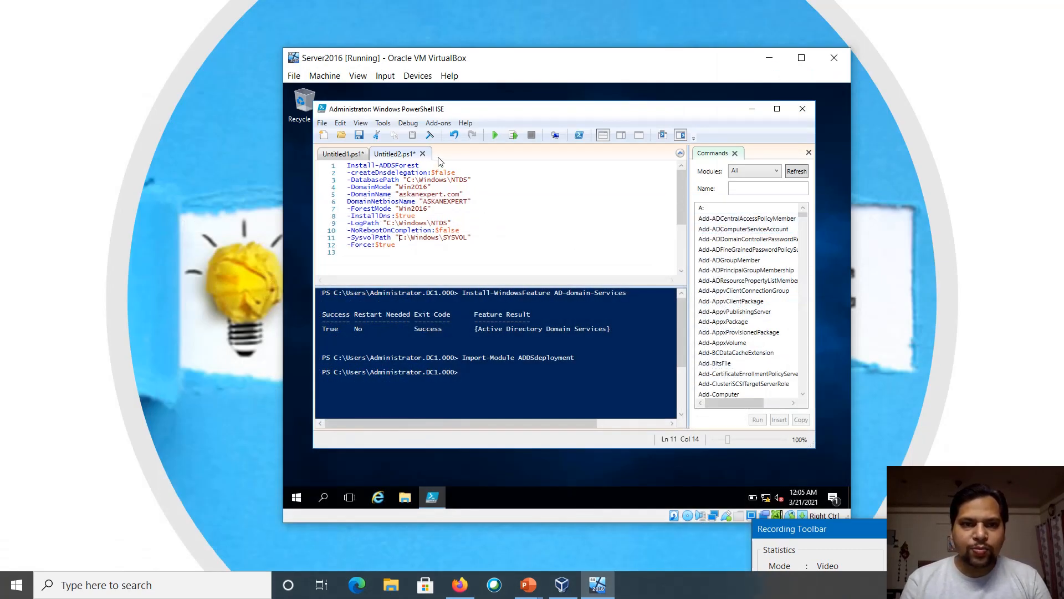
pyautogui.click(493, 137)
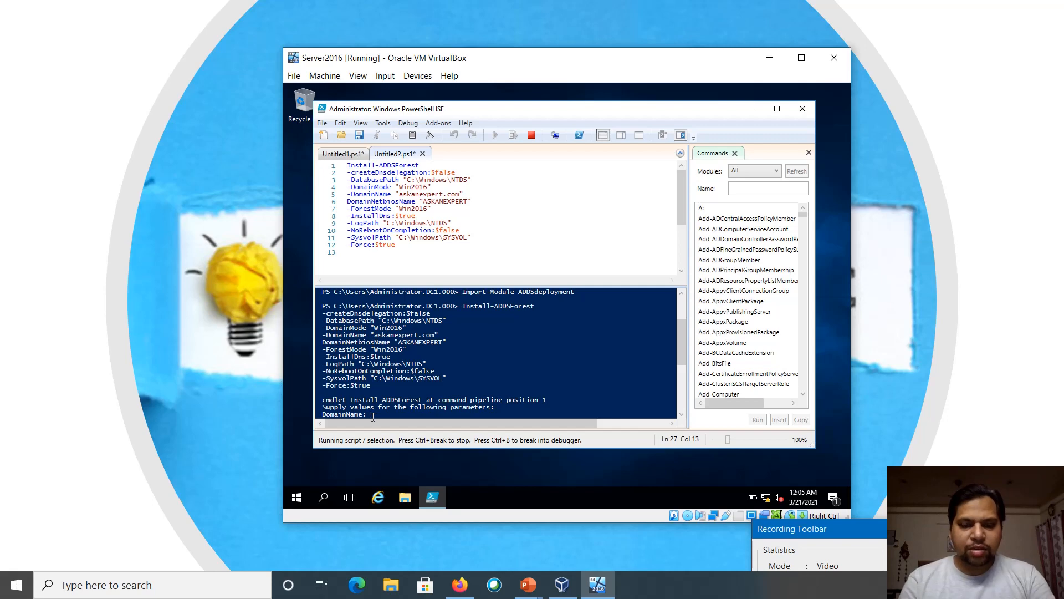
pyautogui.write('askAn')
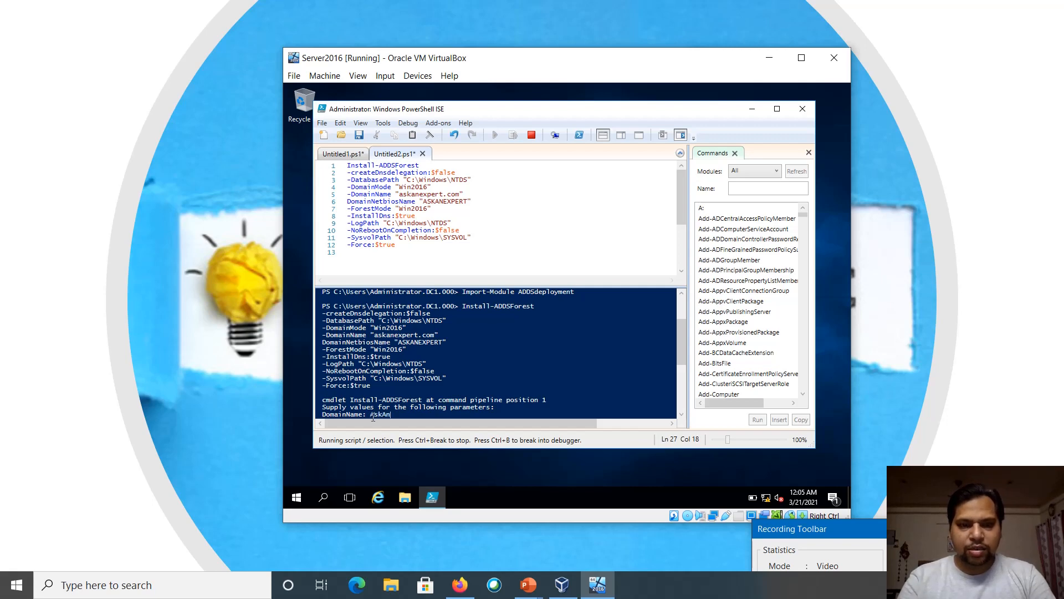
pyautogui.write('Expert.com')
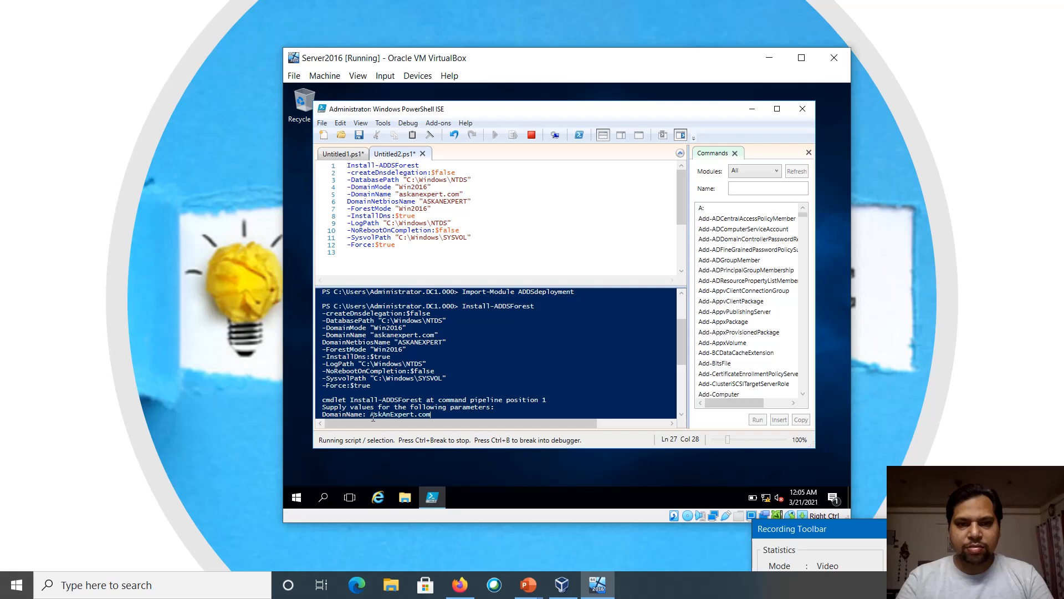
pyautogui.press('Return')
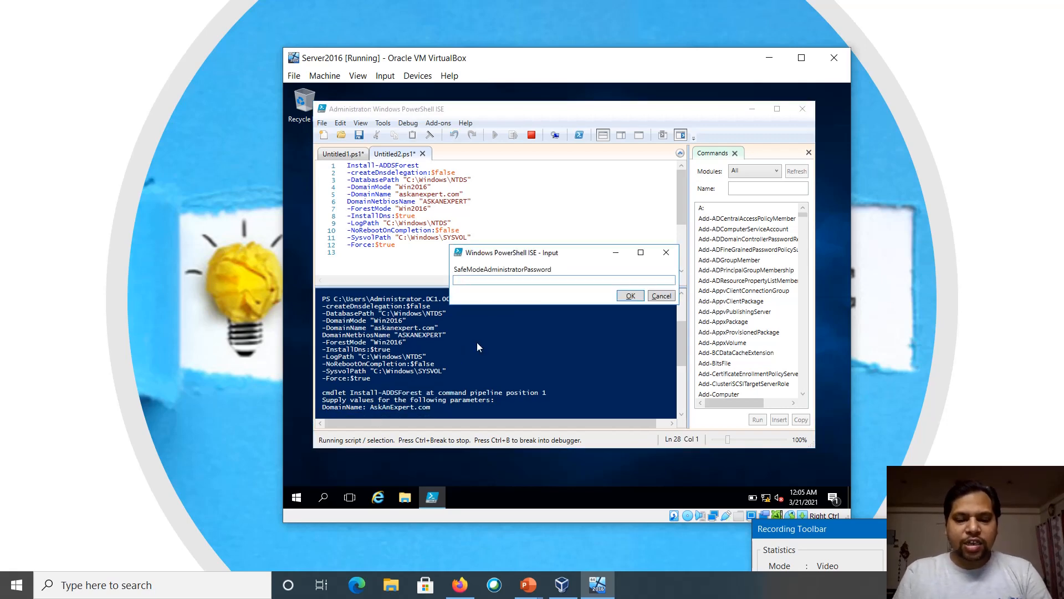
# Enter and confirm the safe mode administrator password, then choose Yes to All
pyautogui.write('P@ssw0rd')
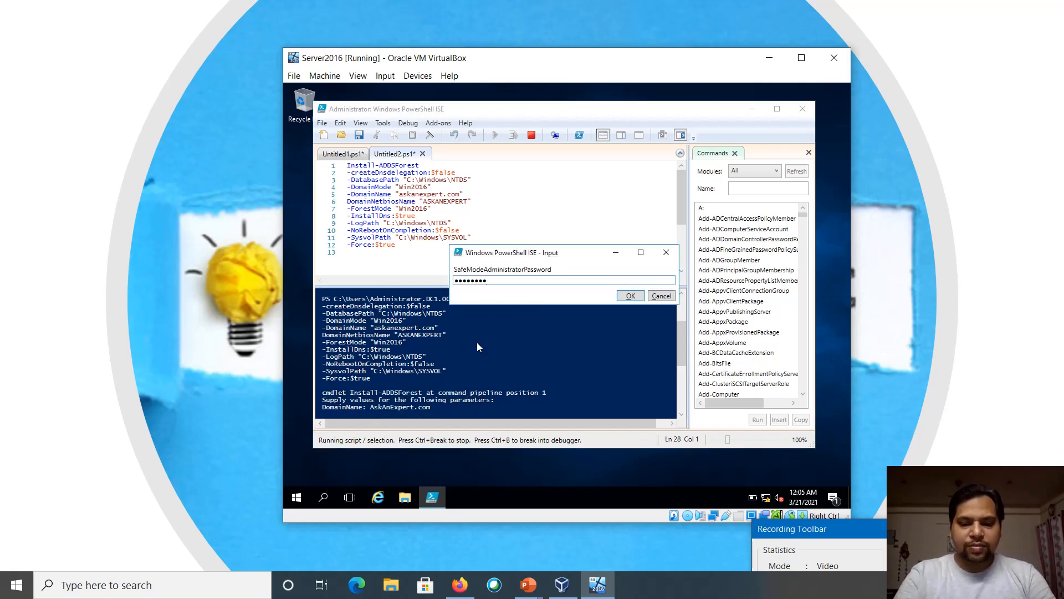
pyautogui.write('••••')
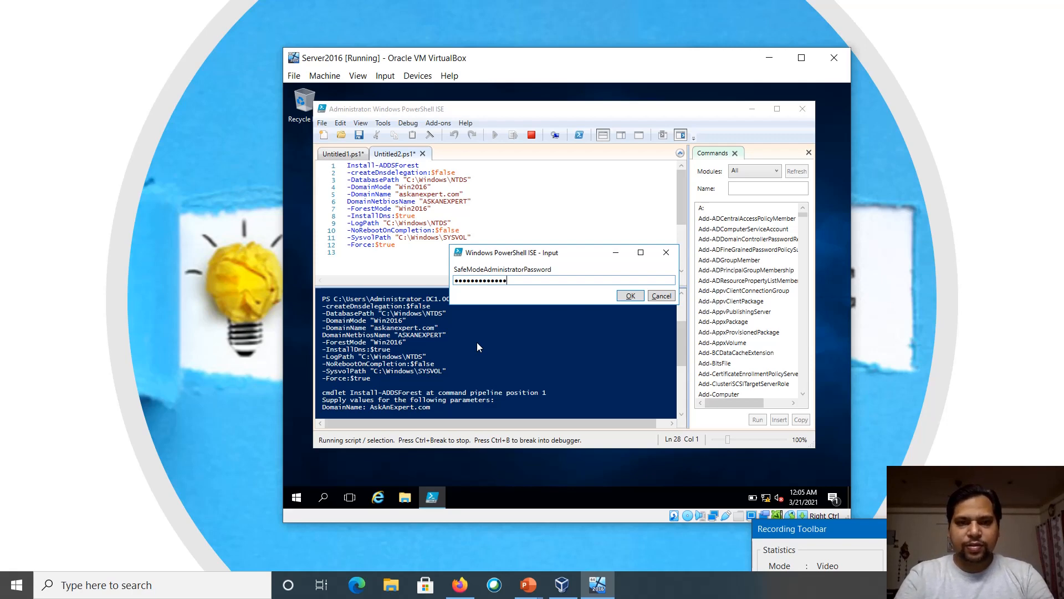
pyautogui.press('Return')
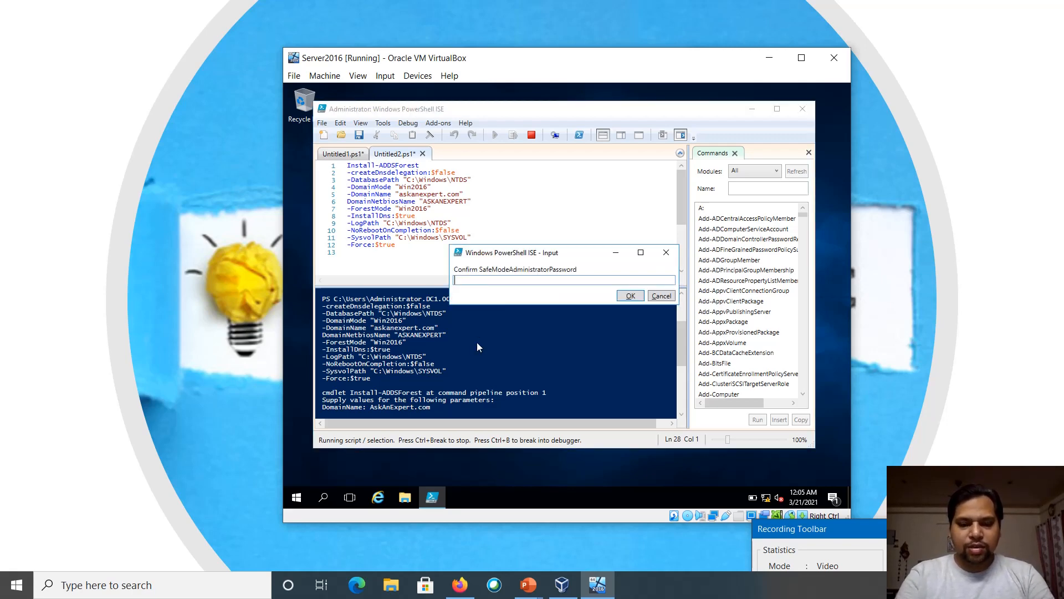
pyautogui.write('P@ssw0rd@123')
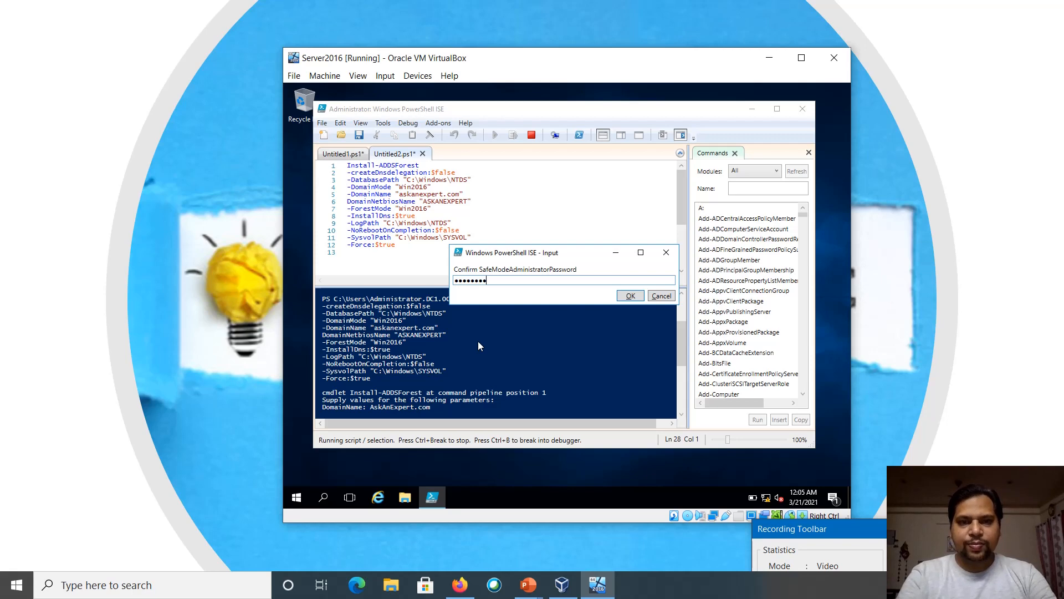
pyautogui.write('••')
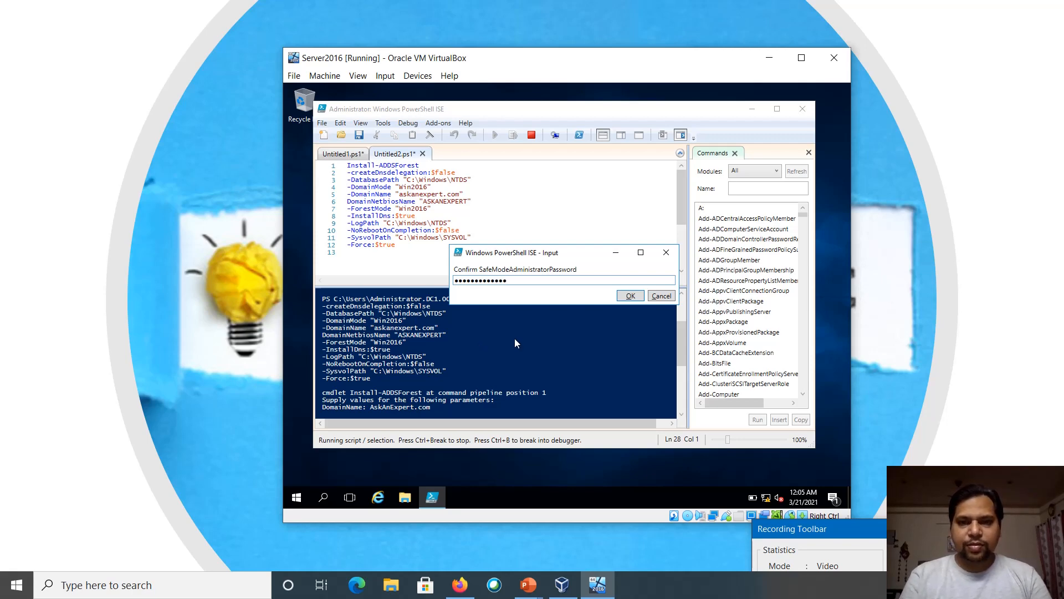
pyautogui.click(630, 297)
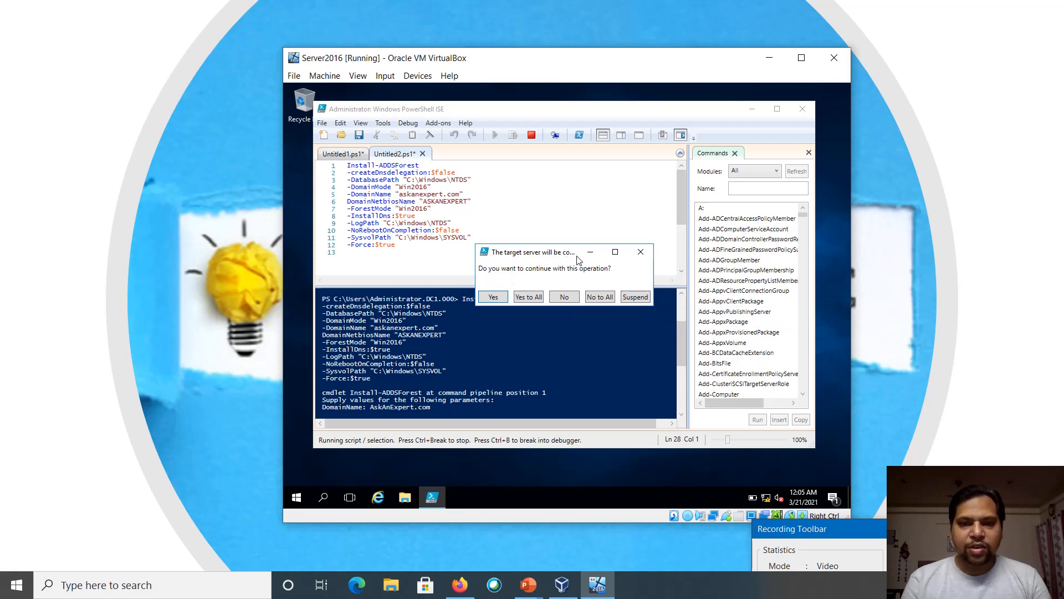
pyautogui.click(521, 298)
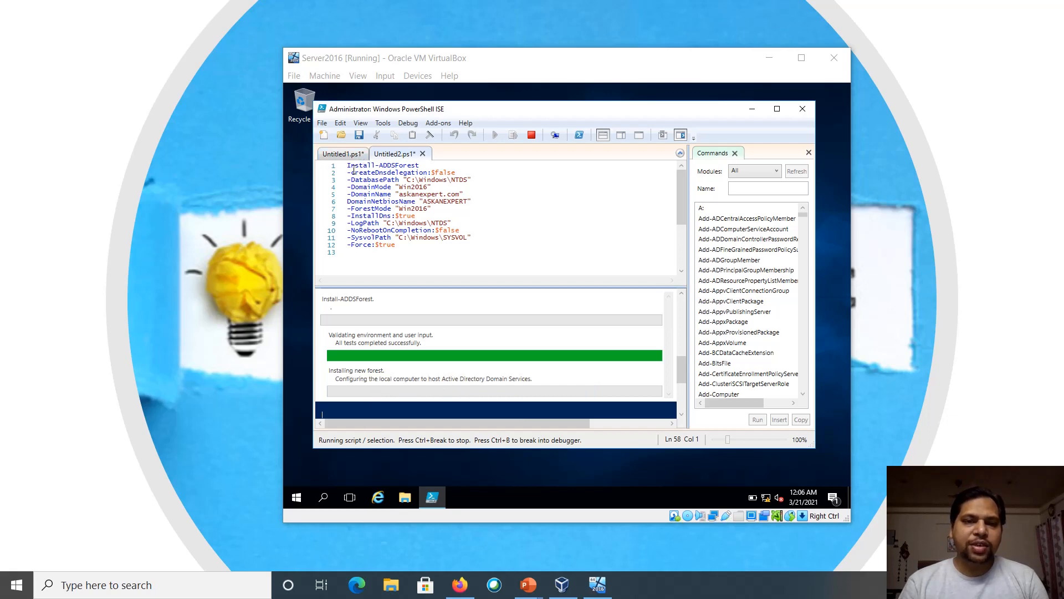
# Review the Install-ADDSForest script's CreateDnsDelegation, C:\Windows database path and DomainMode parameters while installation completes
pyautogui.moveTo(348, 165); pyautogui.dragTo(393, 166)
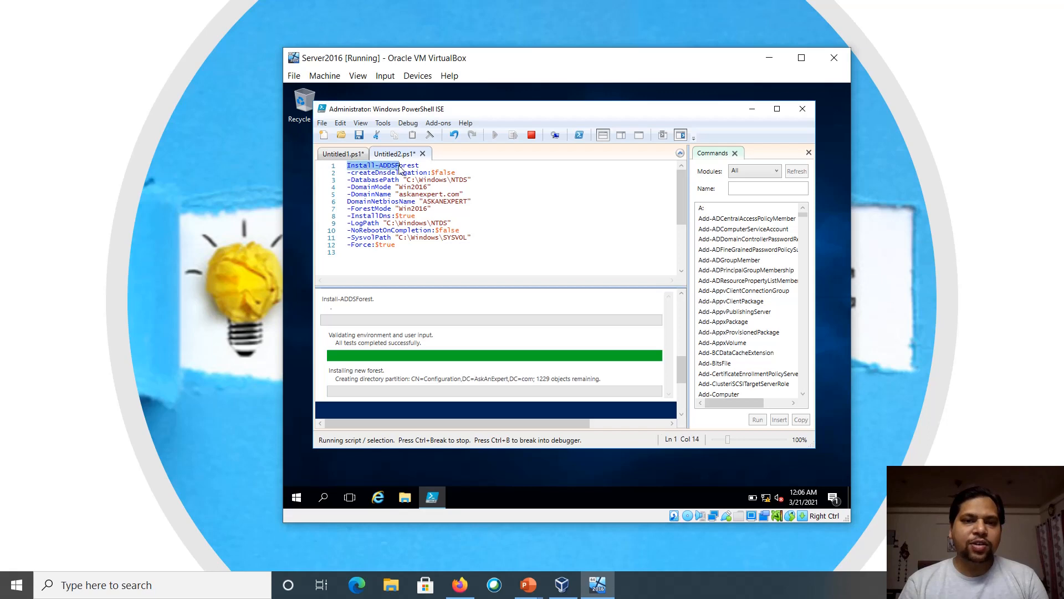
pyautogui.click(338, 157)
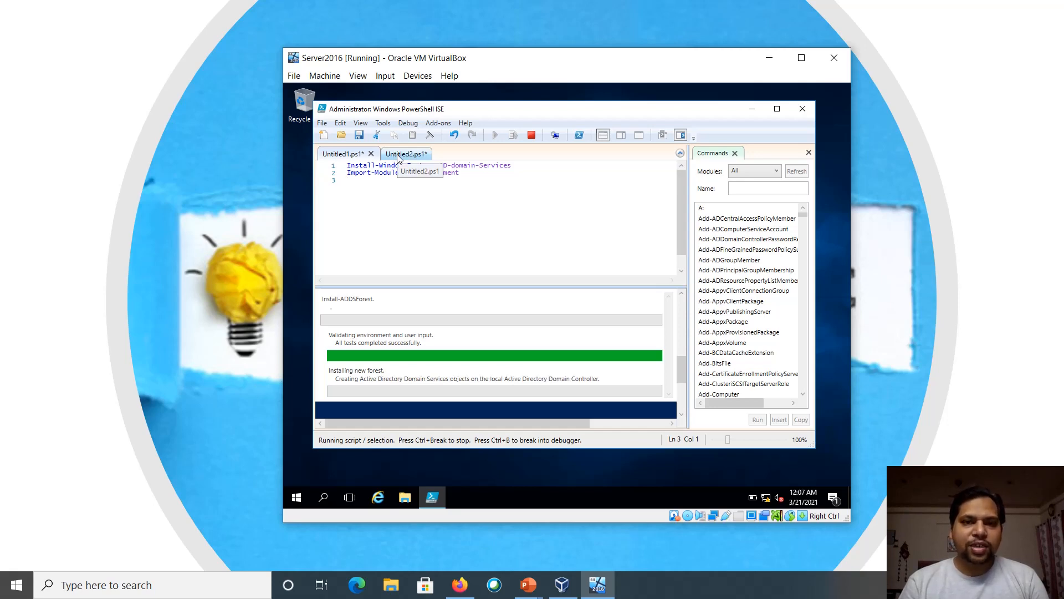
pyautogui.click(398, 155)
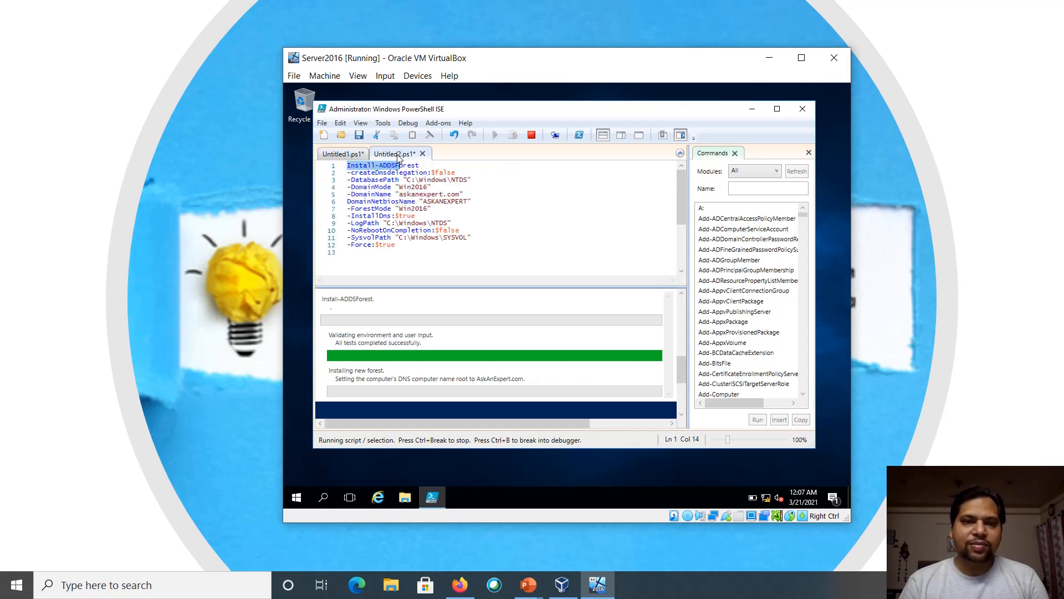
pyautogui.click(384, 173)
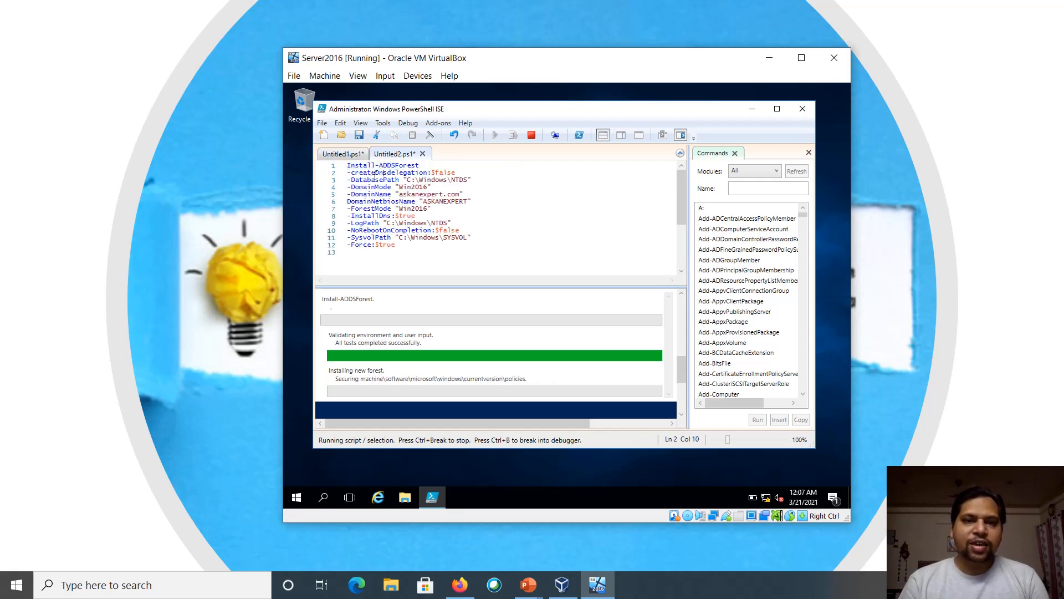
pyautogui.moveTo(375, 173); pyautogui.dragTo(400, 181)
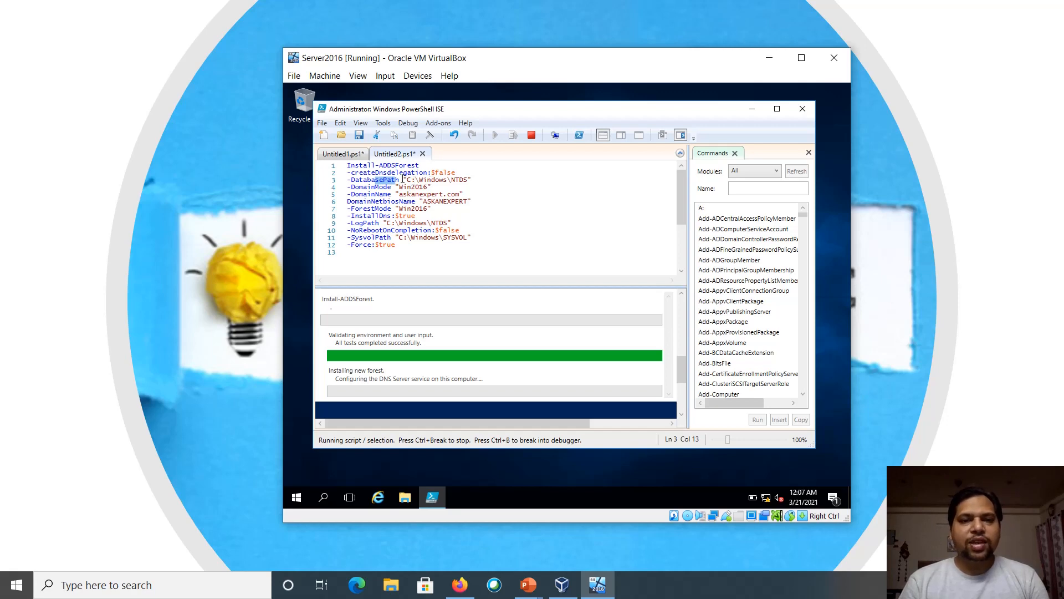
pyautogui.moveTo(408, 181); pyautogui.dragTo(445, 180)
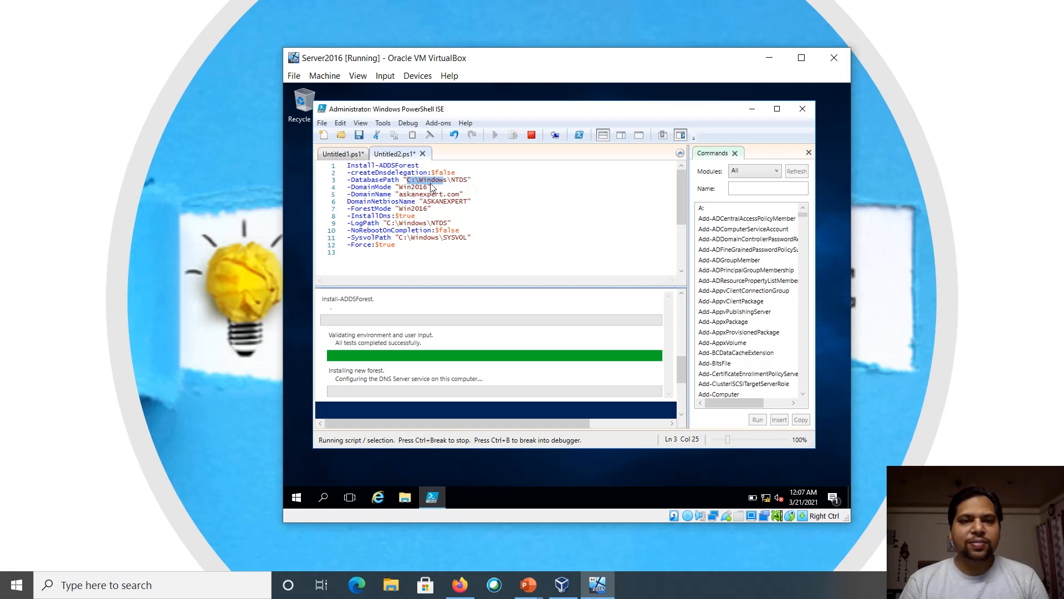
pyautogui.click(376, 186)
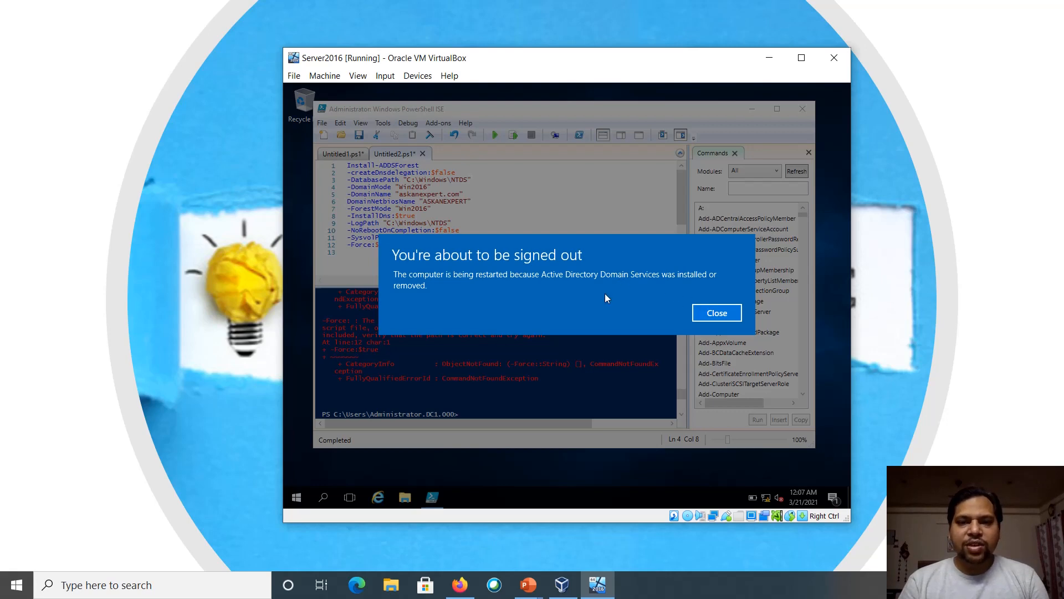
# Dismiss the sign-out notice and the mouse-integration bar while the server reboots
pyautogui.click(703, 314)
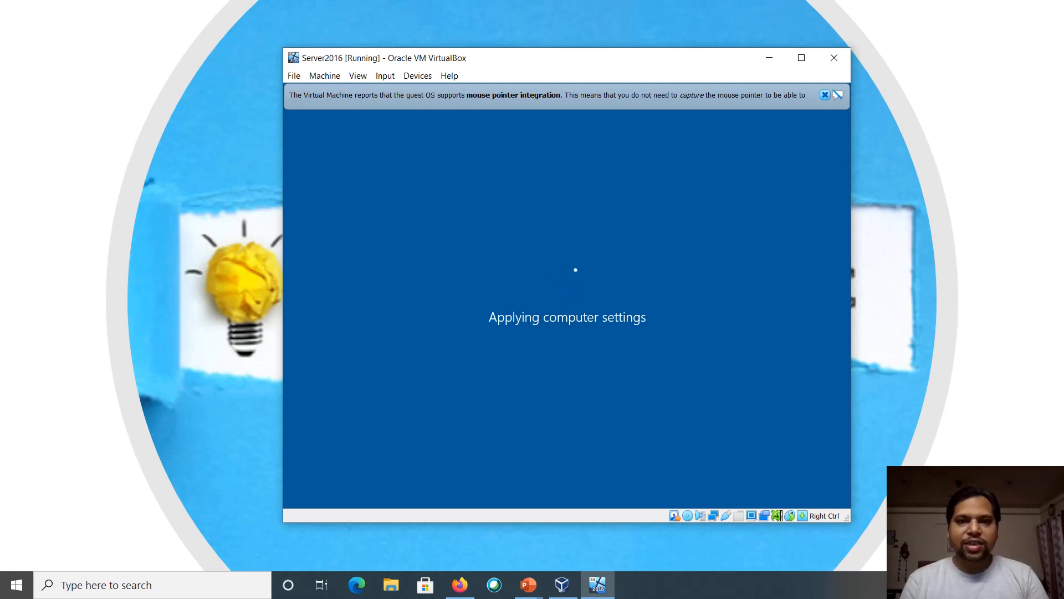
pyautogui.click(826, 95)
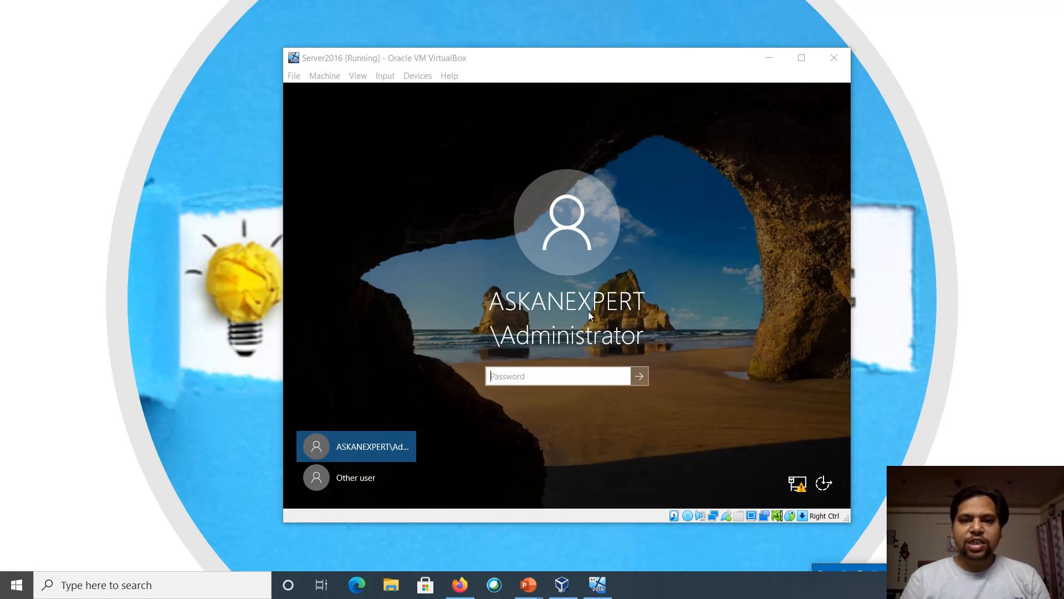
# Sign in as ASKANEXPERT\Administrator with the administrator password
pyautogui.click(533, 373)
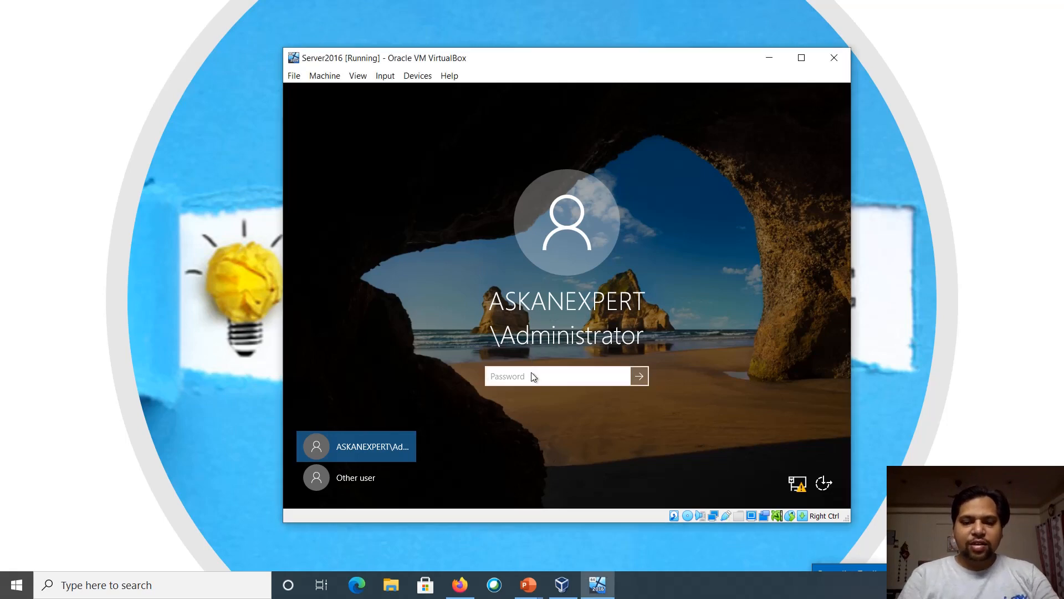
pyautogui.write('************')
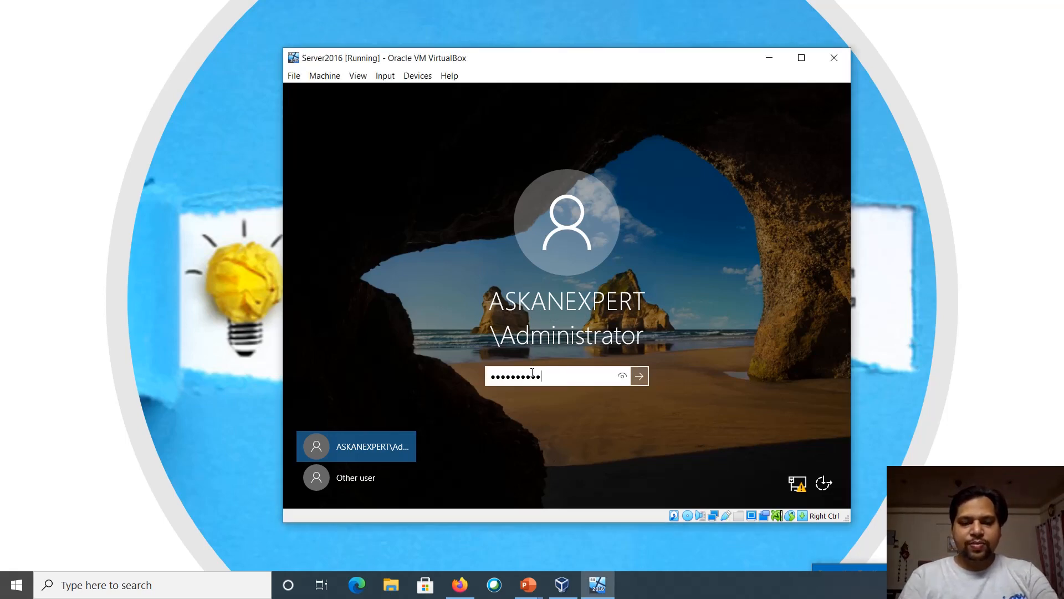
pyautogui.press('Return')
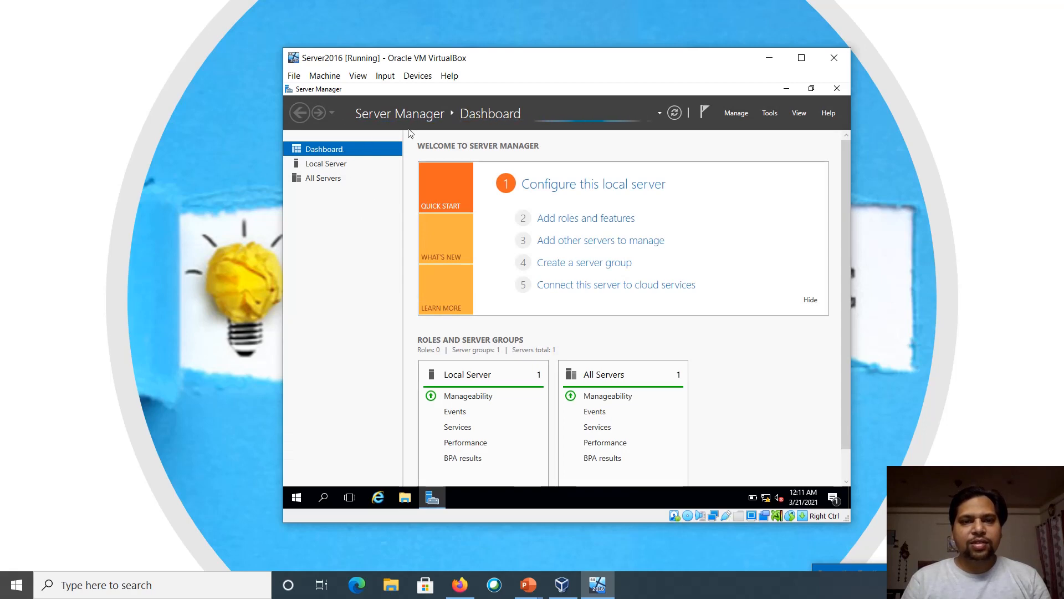
# Expand Windows Administrative Tools in the server's Start menu
pyautogui.click(297, 498)
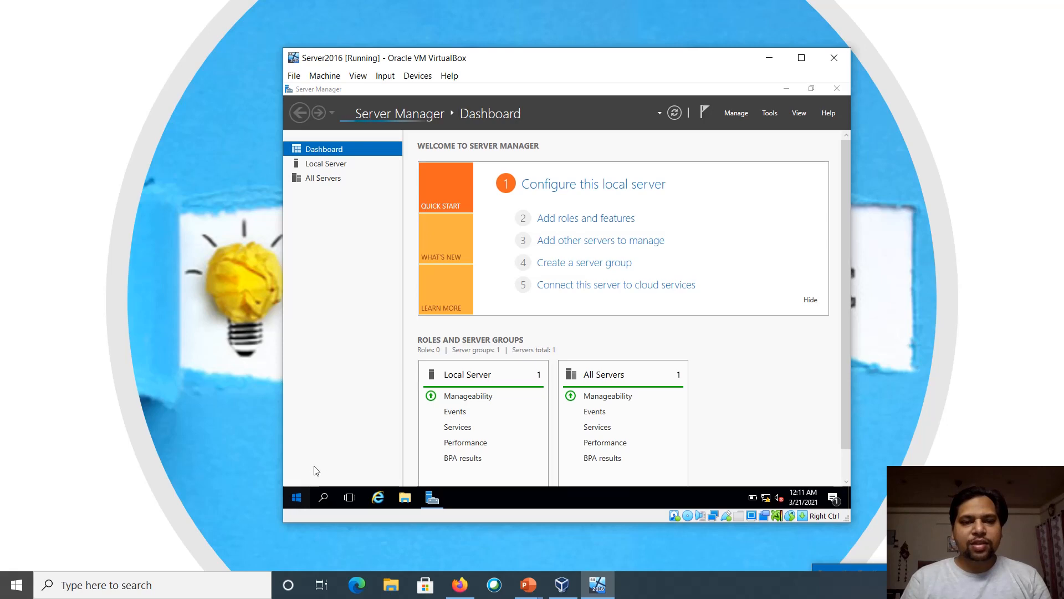
pyautogui.click(296, 498)
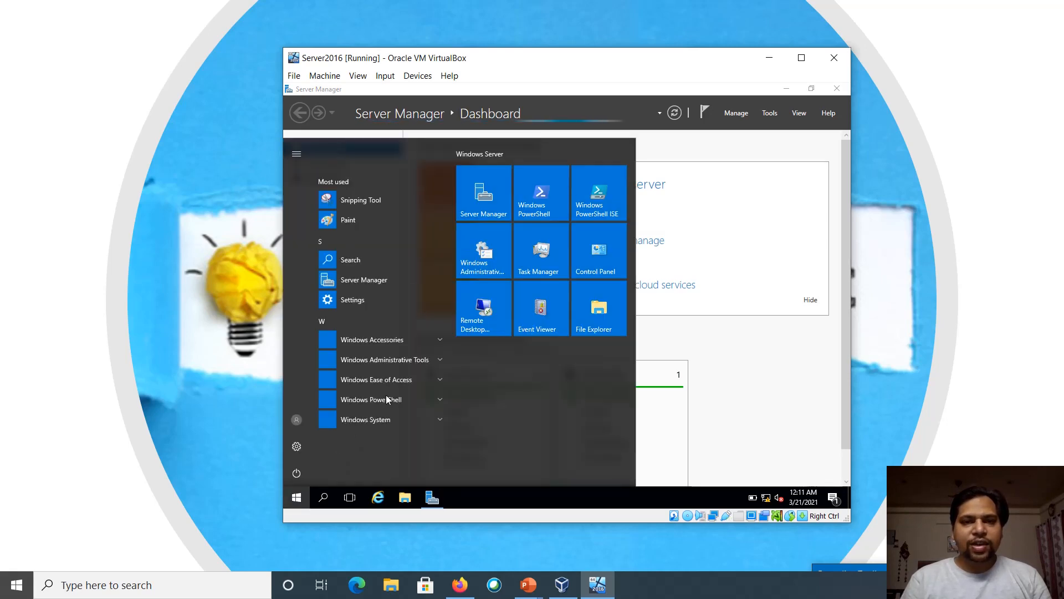
pyautogui.click(440, 359)
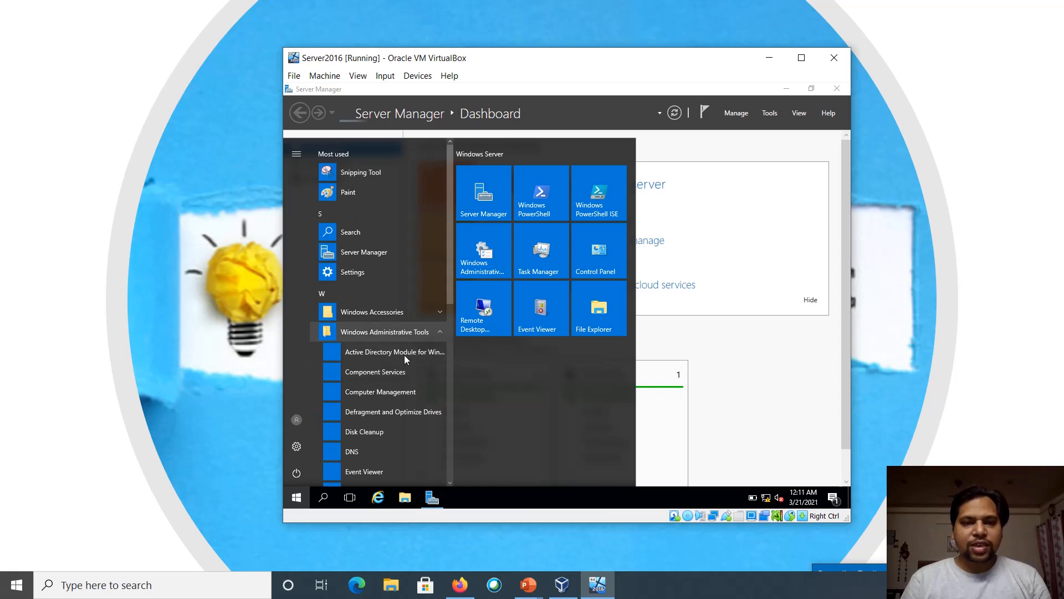
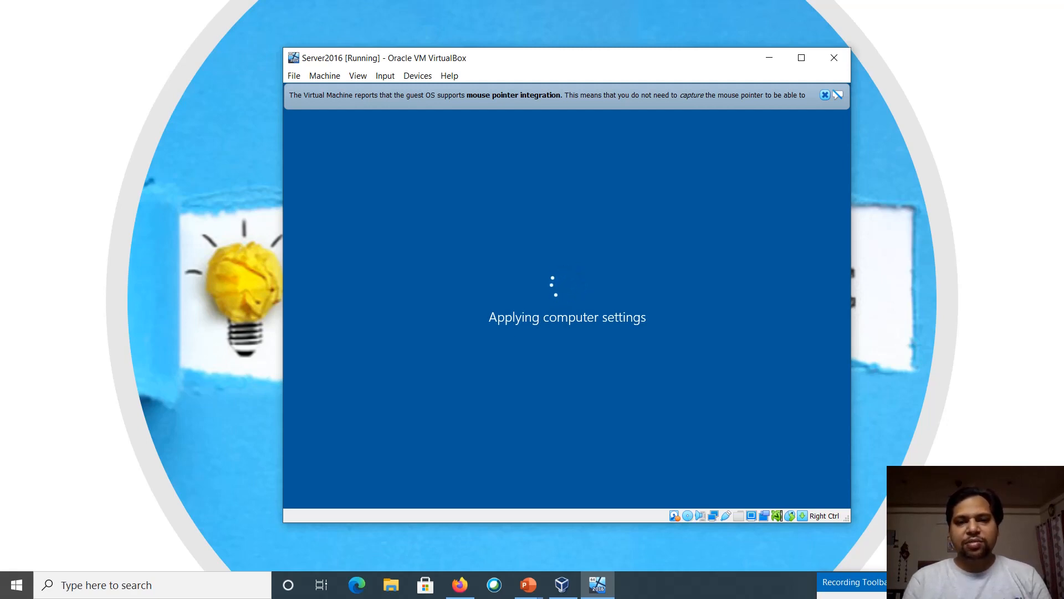
# Wait for DC1 to finish applying computer settings until Server Manager shows Local Server for AskAnExpert.com
pyautogui.press('Pause')
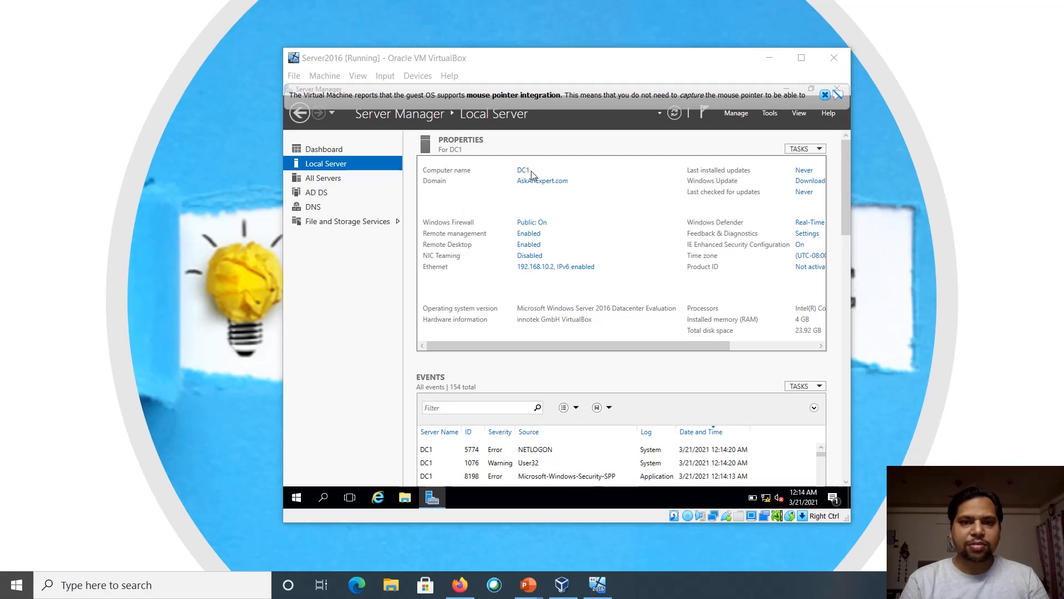
pyautogui.rightClick(301, 497)
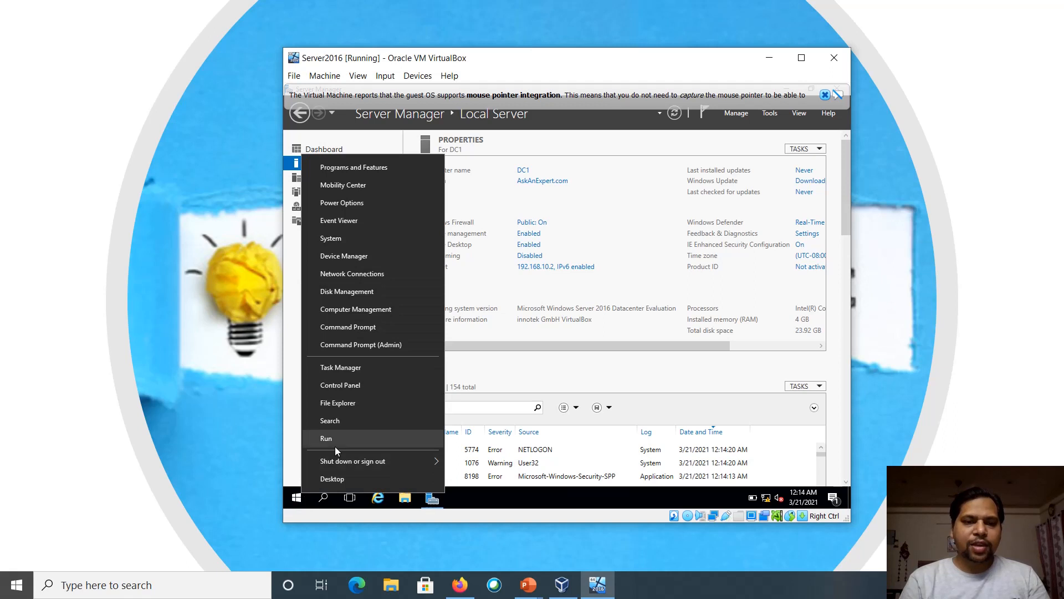
pyautogui.click(335, 447)
pyautogui.write('d')
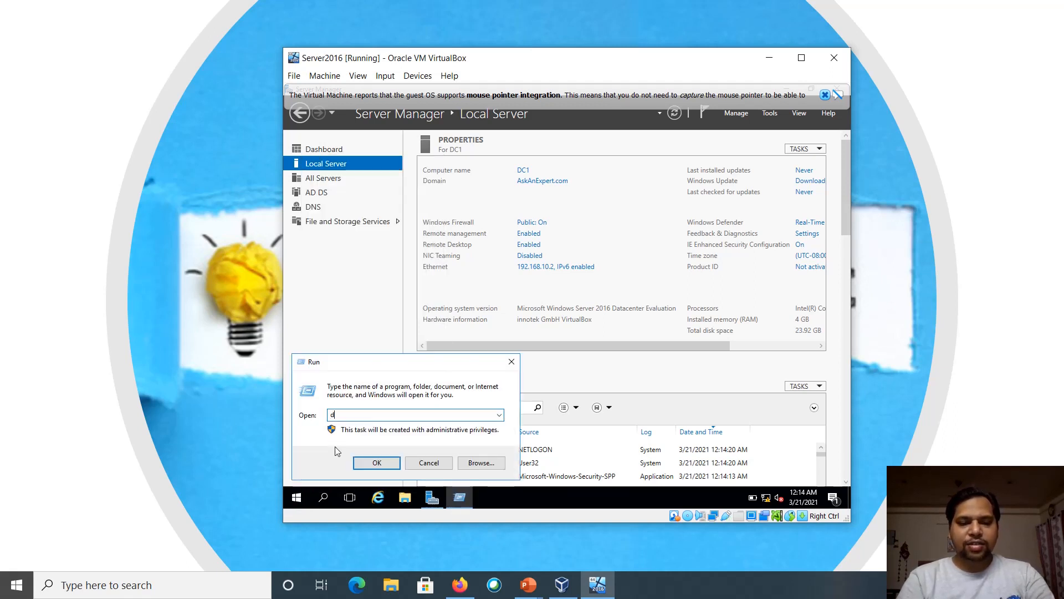
pyautogui.write('sa.msc')
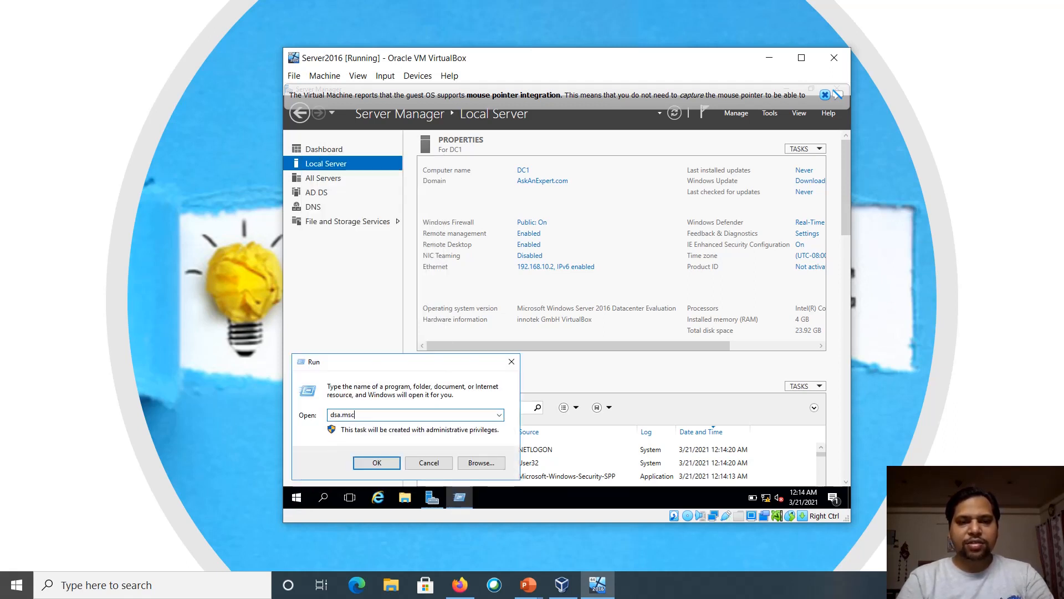
pyautogui.press('Return')
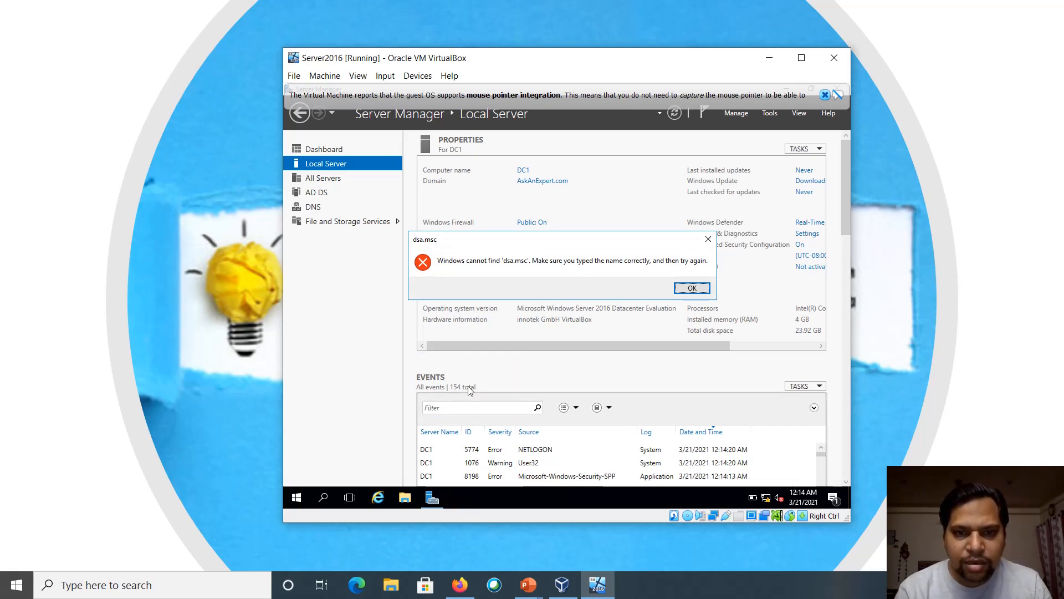
pyautogui.press('Return')
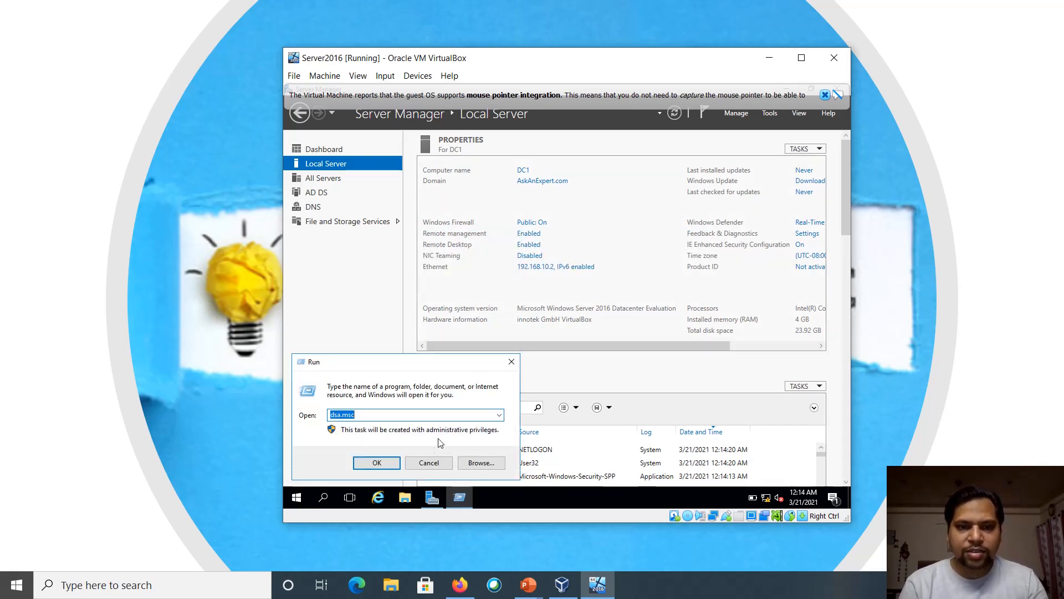
pyautogui.press('BackSpace')
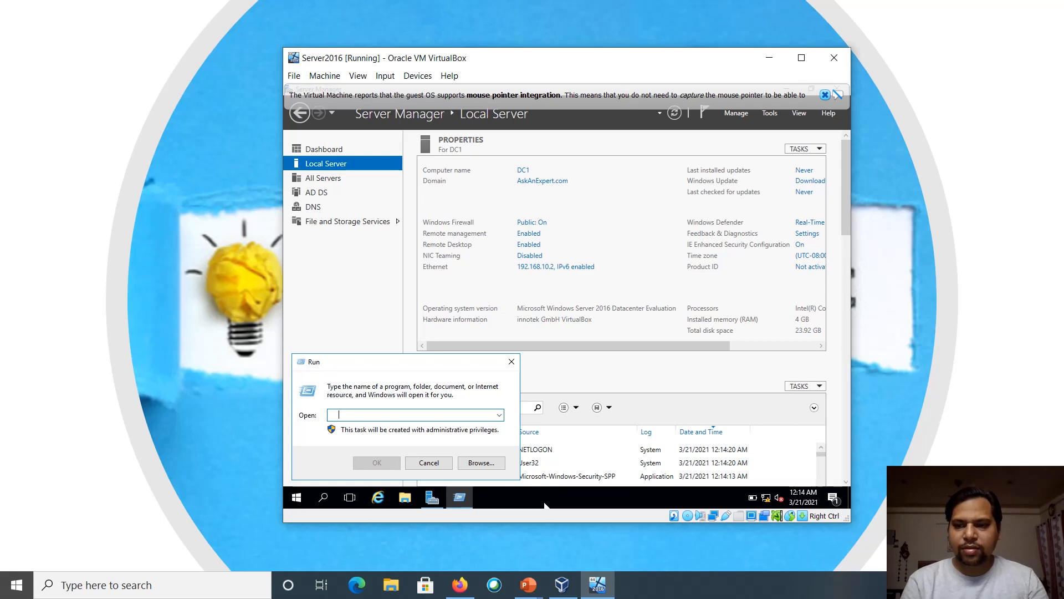
pyautogui.press('Escape')
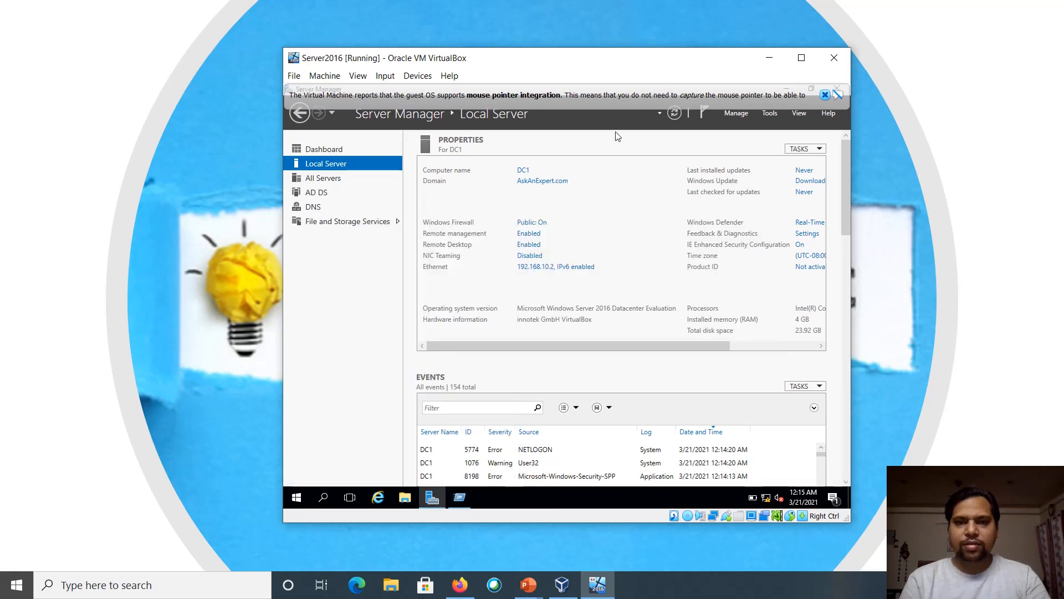
# Dismiss the pointer-integration bar and review Server Manager's AD DS page, its events and the Start menu
pyautogui.click(825, 95)
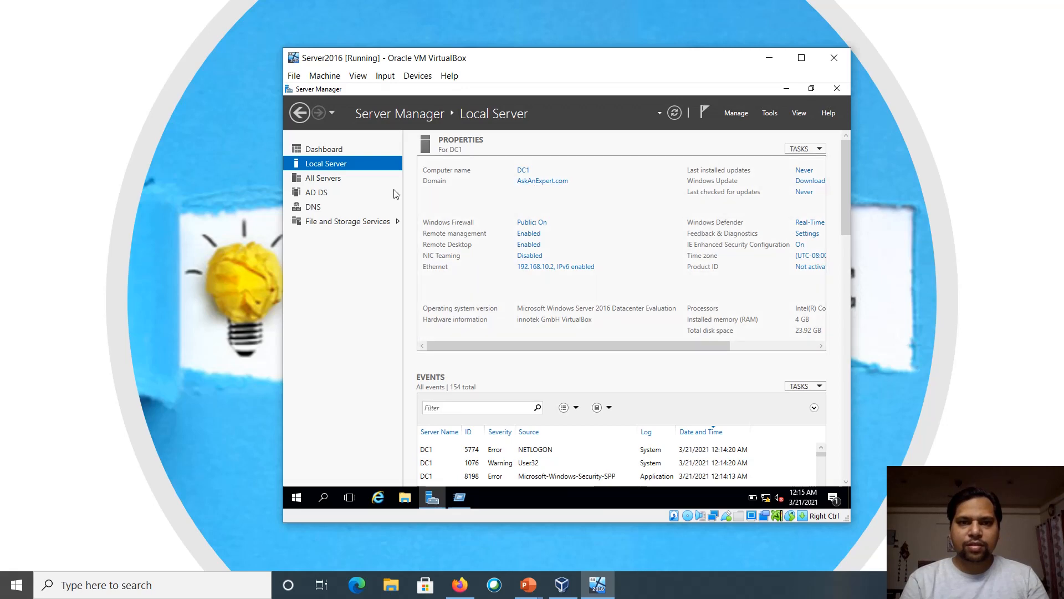
pyautogui.click(324, 194)
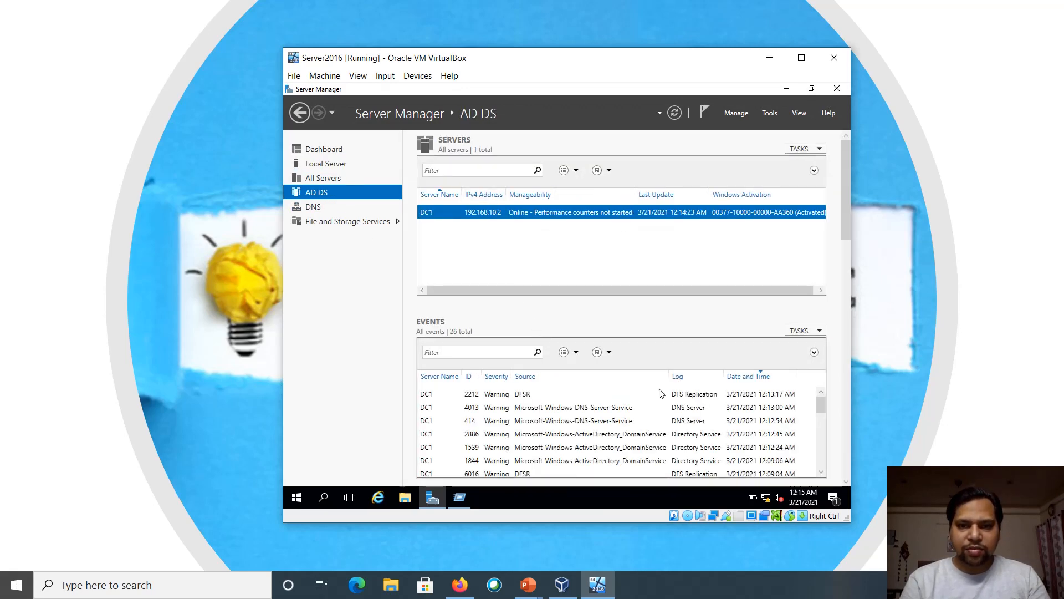
pyautogui.moveTo(821, 406)
pyautogui.mouseDown()
pyautogui.moveTo(822, 463)
pyautogui.moveTo(822, 427)
pyautogui.mouseUp()
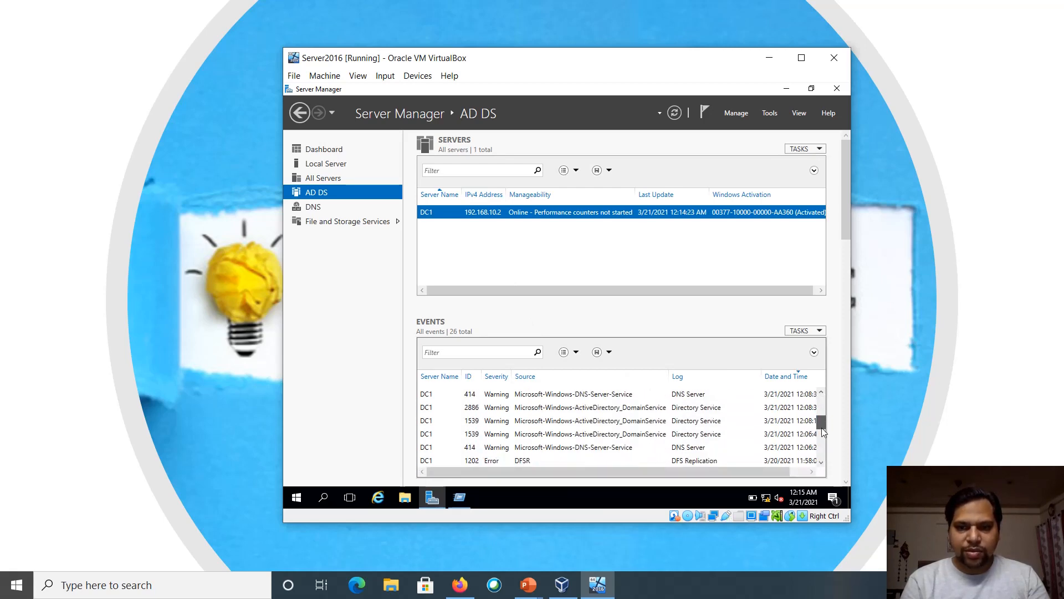
pyautogui.click(297, 499)
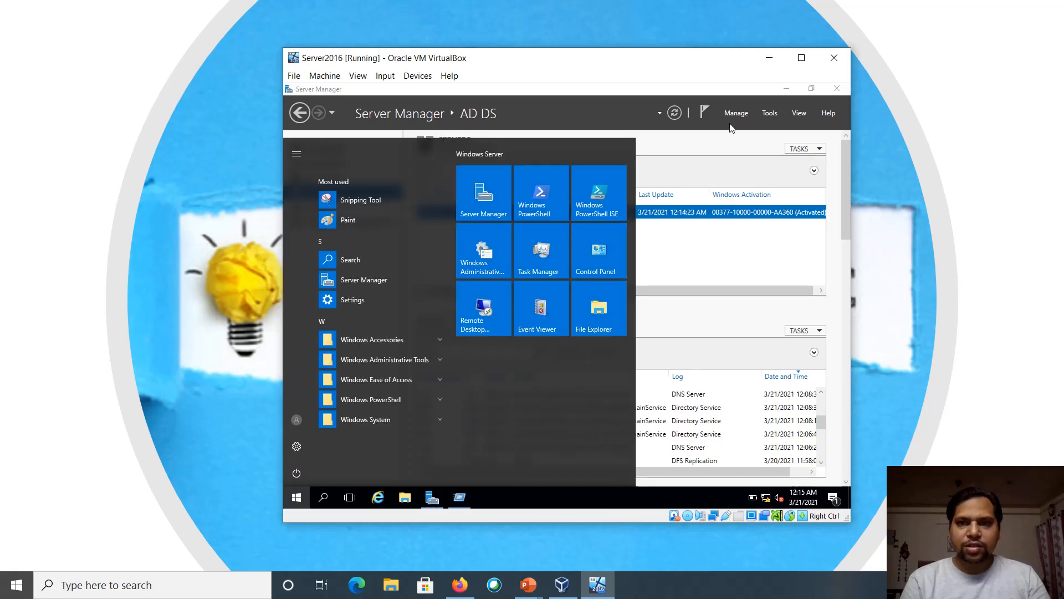
# Check in Add Roles and Features that AD DS and DNS Server are already installed, then cancel
pyautogui.click(731, 120)
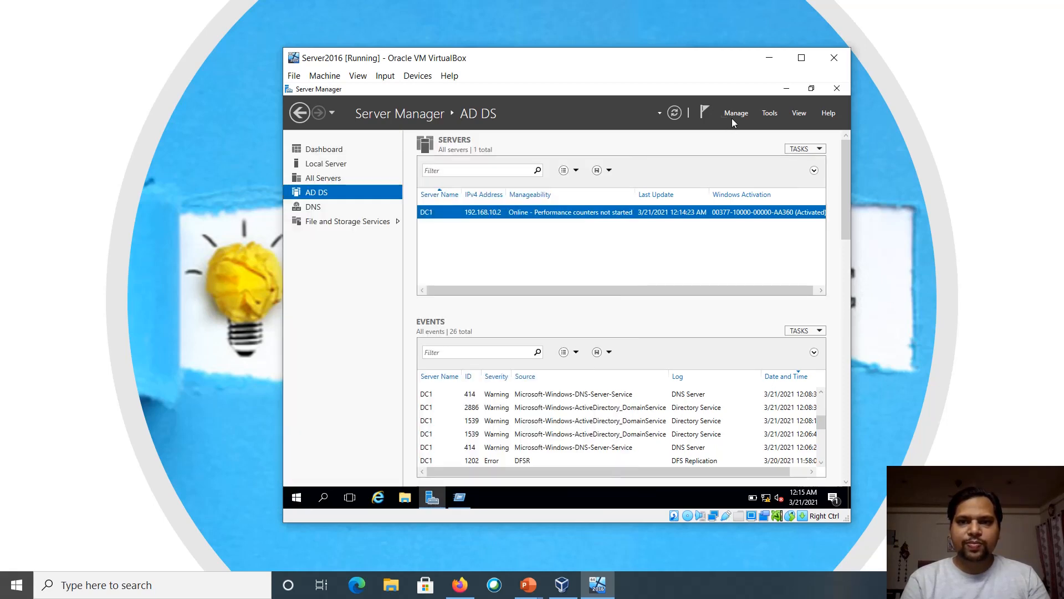
pyautogui.click(734, 117)
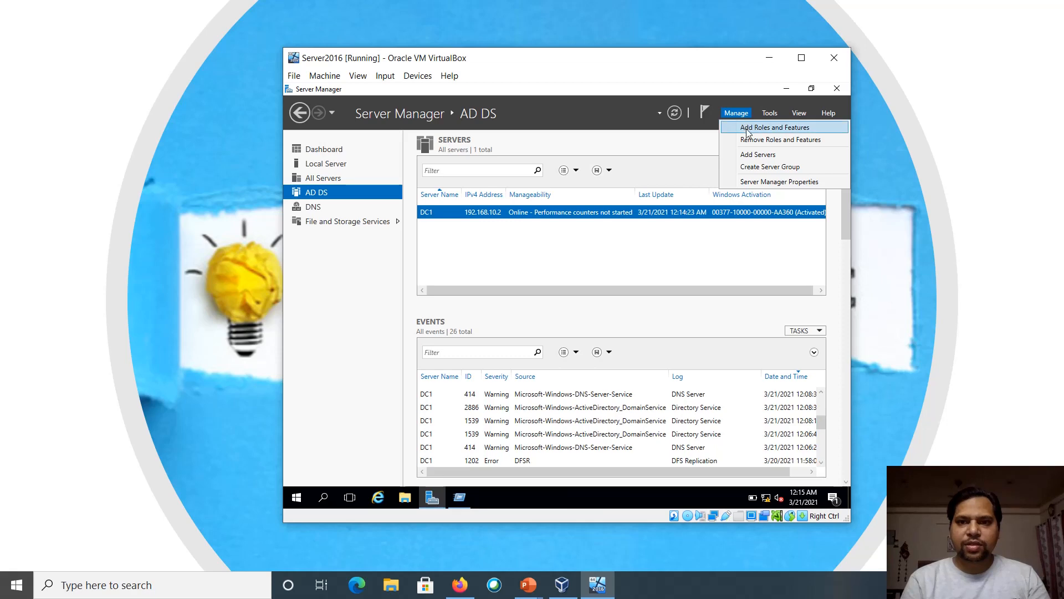
pyautogui.click(748, 130)
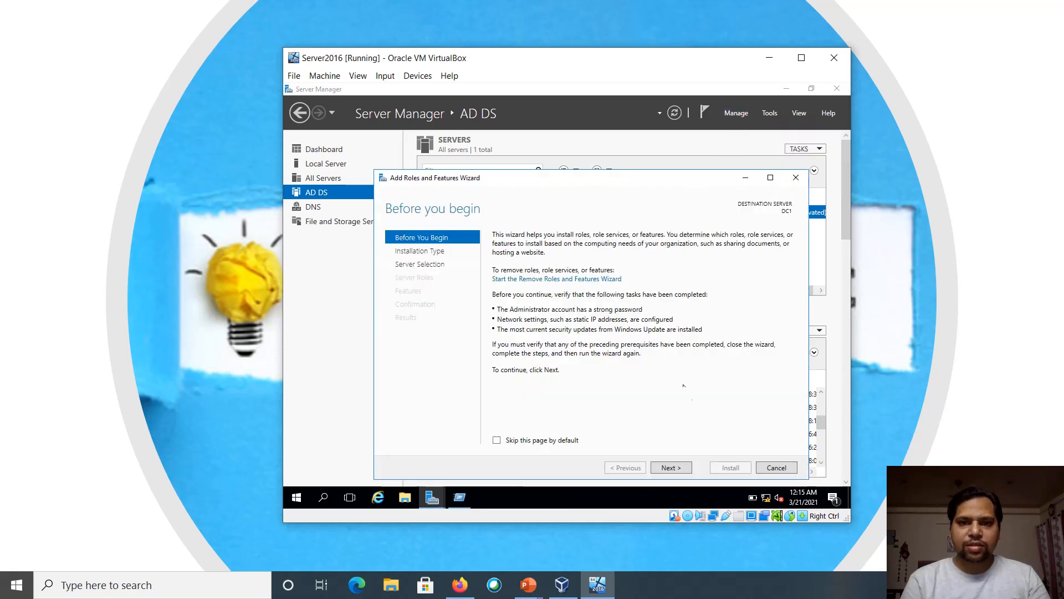
pyautogui.click(671, 467)
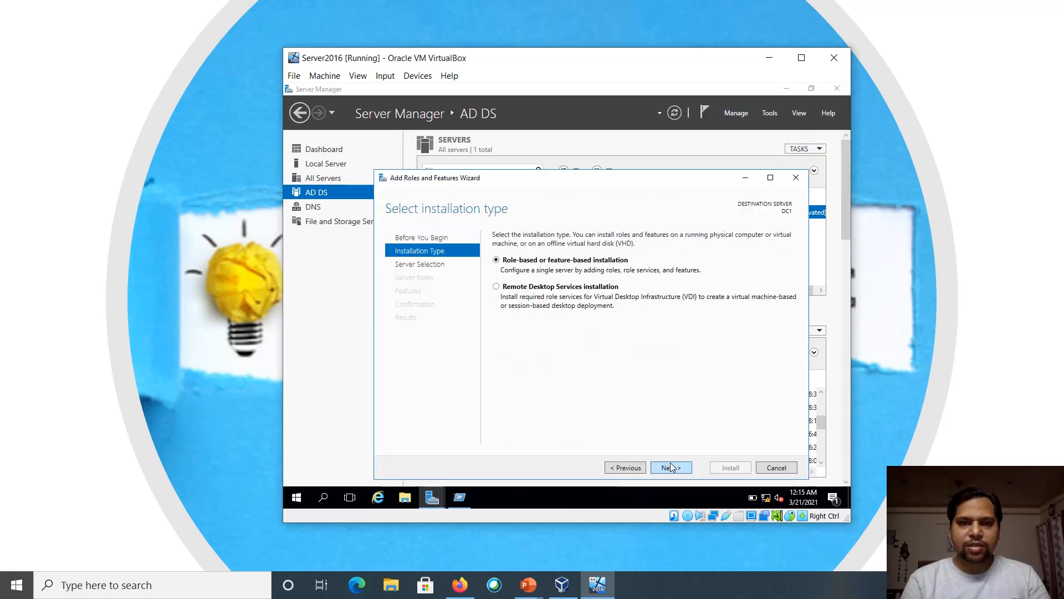
pyautogui.click(672, 468)
pyautogui.click(672, 467)
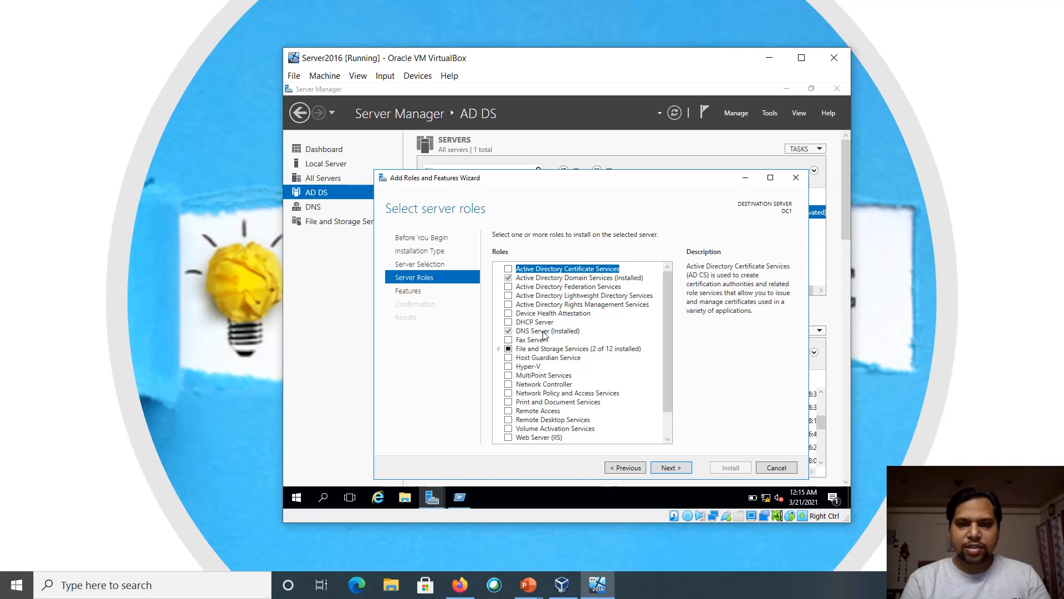
pyautogui.click(776, 469)
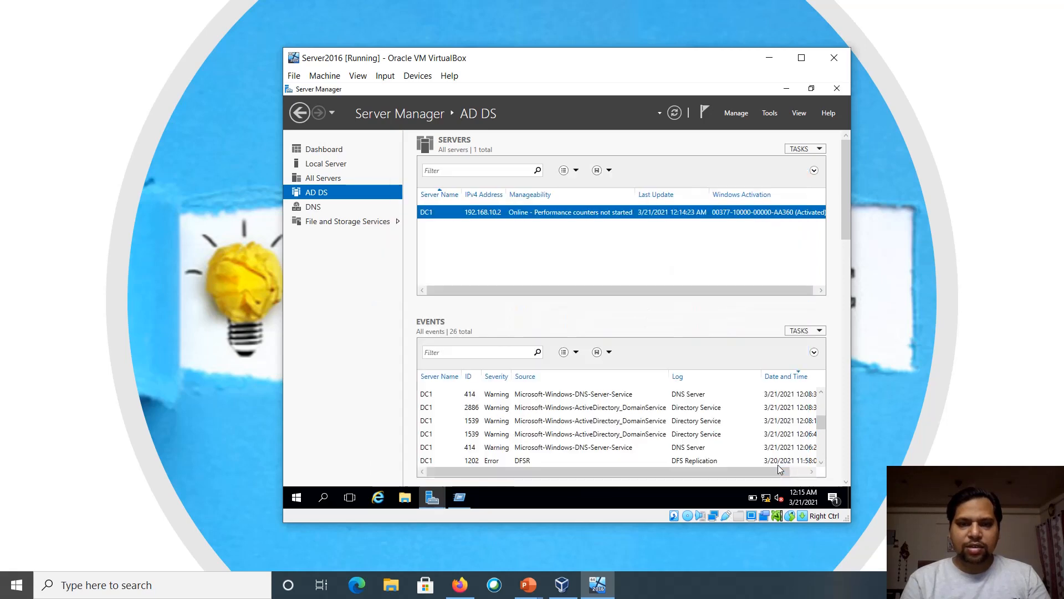
# Try launching dsa.msc from the Run box, then dismiss the cannot-find error
pyautogui.rightClick(298, 498)
pyautogui.click(334, 448)
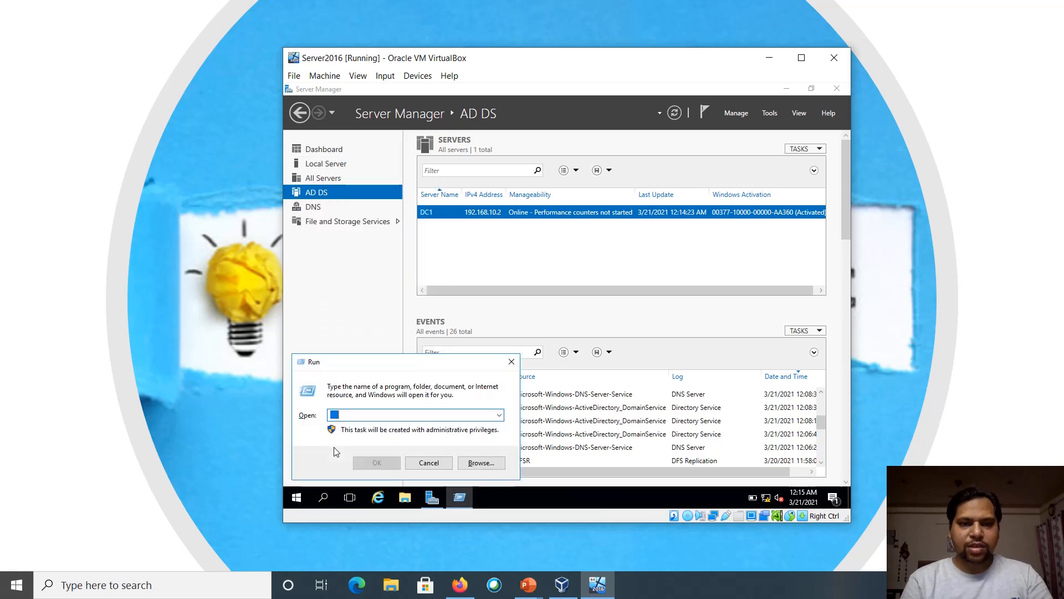
pyautogui.write('dsa')
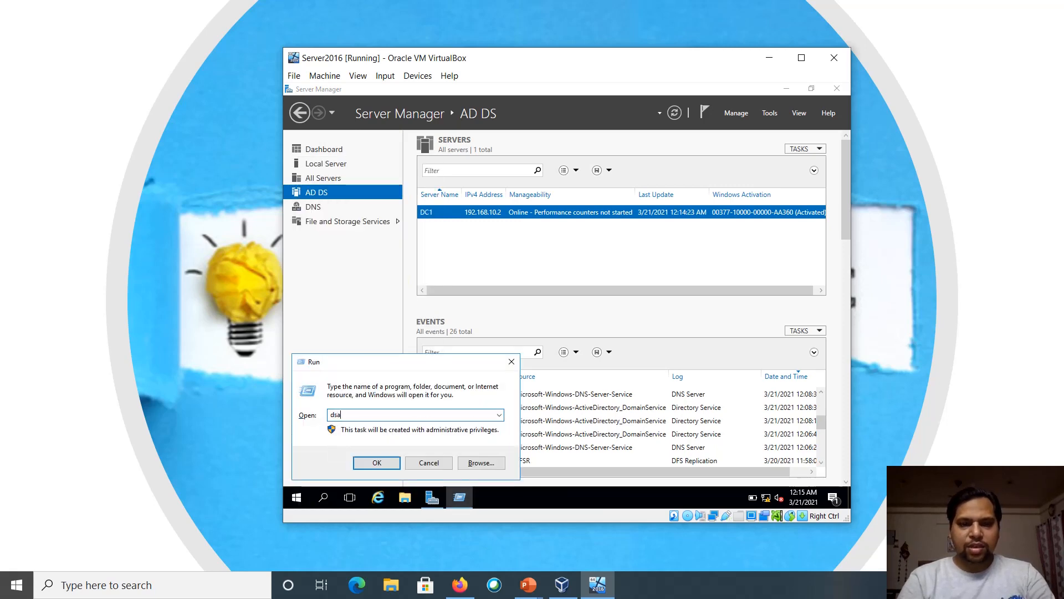
pyautogui.write('.msc')
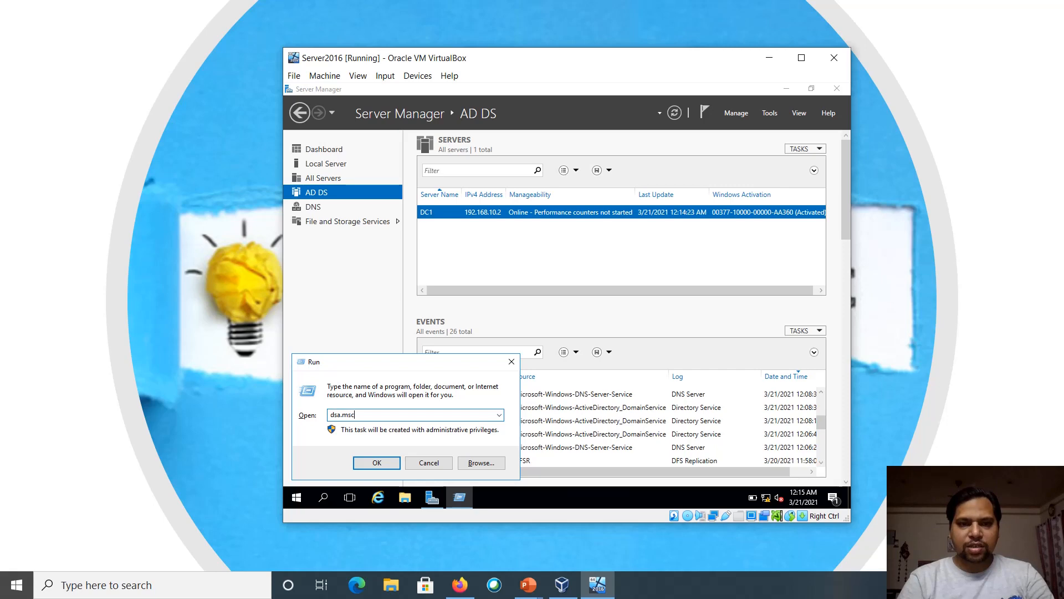
pyautogui.press('Return')
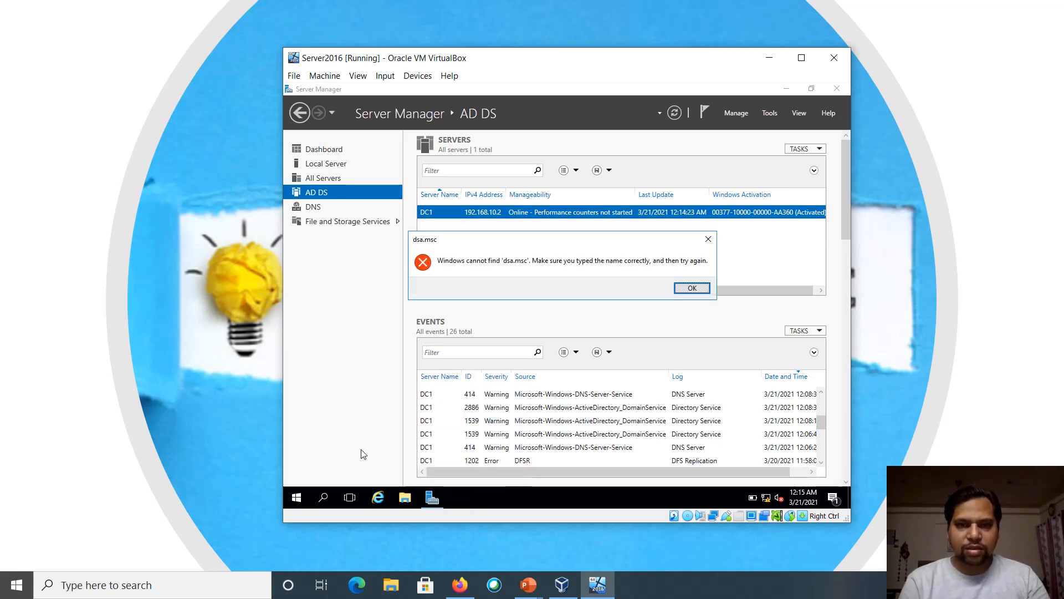
pyautogui.click(688, 290)
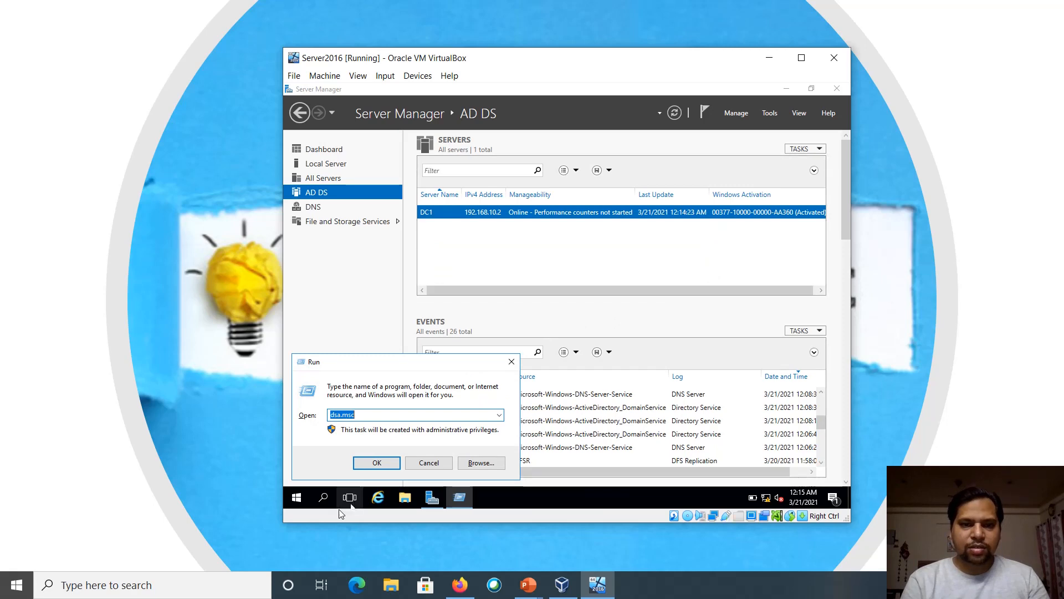
pyautogui.click(429, 462)
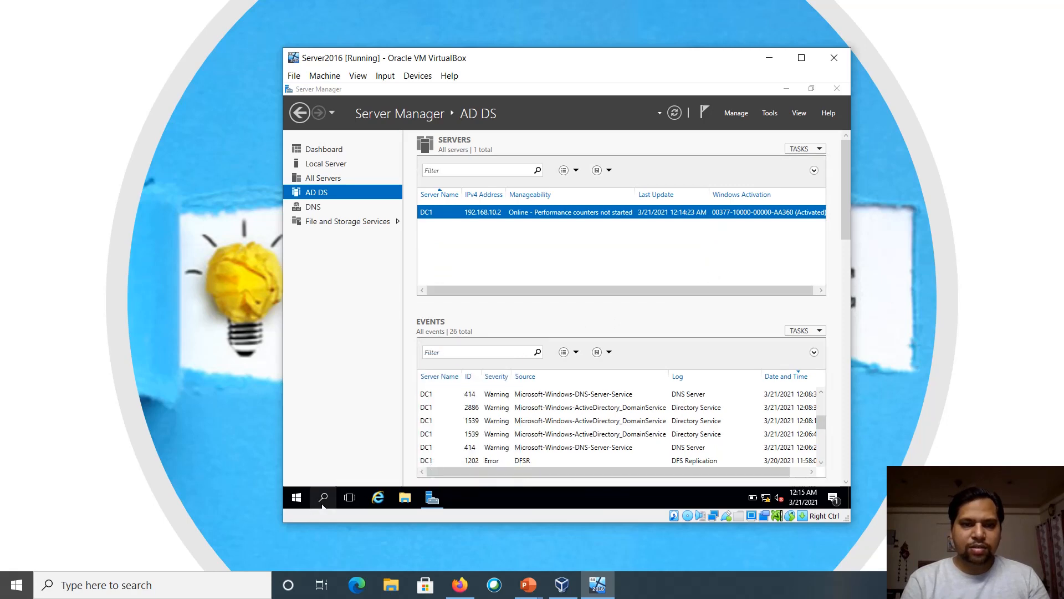
# Browse the Start menu's Windows Administrative Tools to reach Windows PowerShell ISE
pyautogui.click(304, 501)
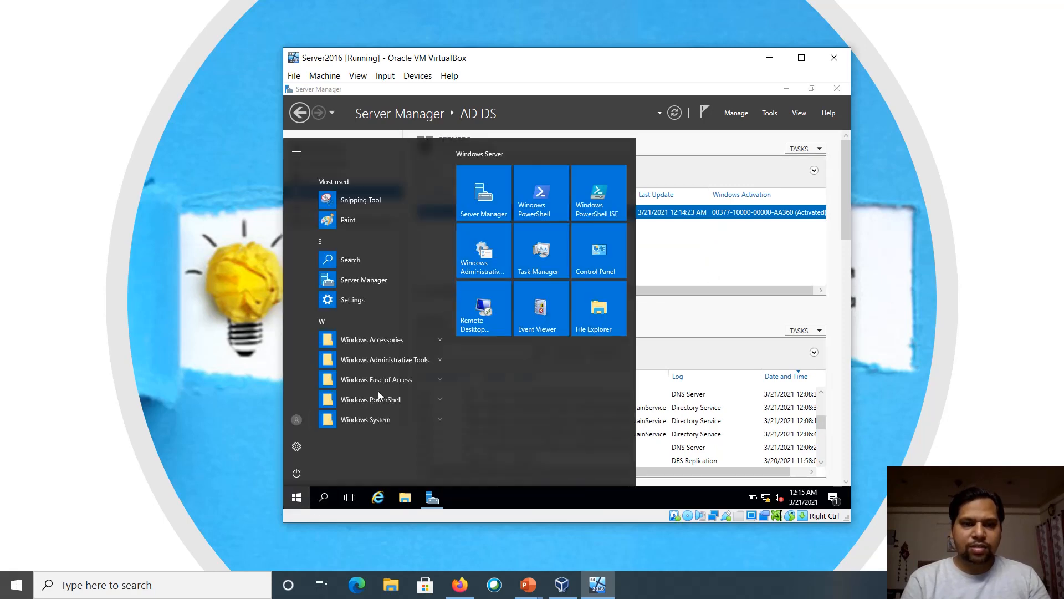
pyautogui.click(440, 362)
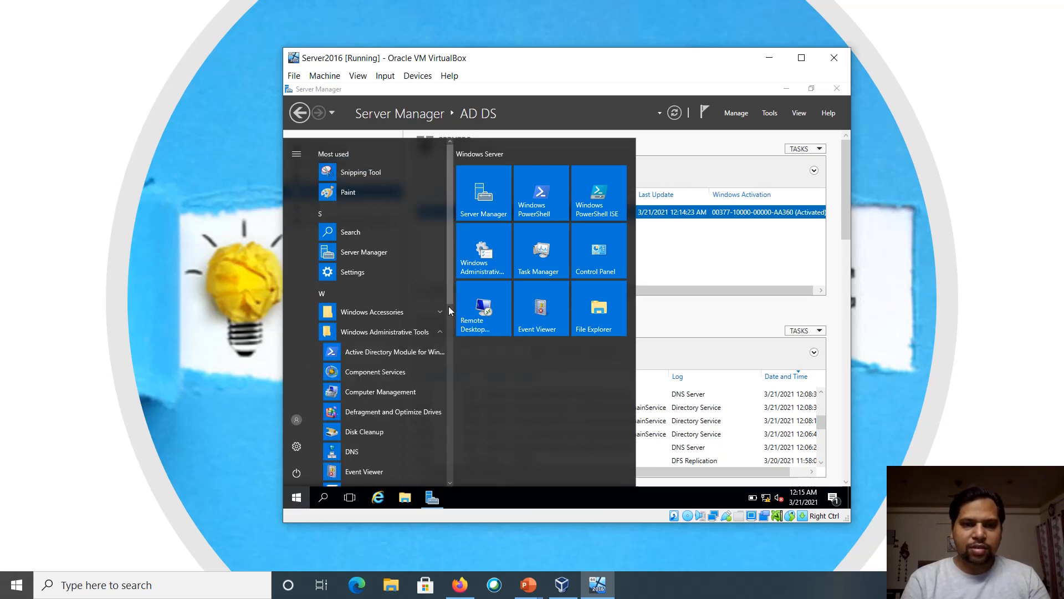
pyautogui.moveTo(450, 293); pyautogui.dragTo(448, 404)
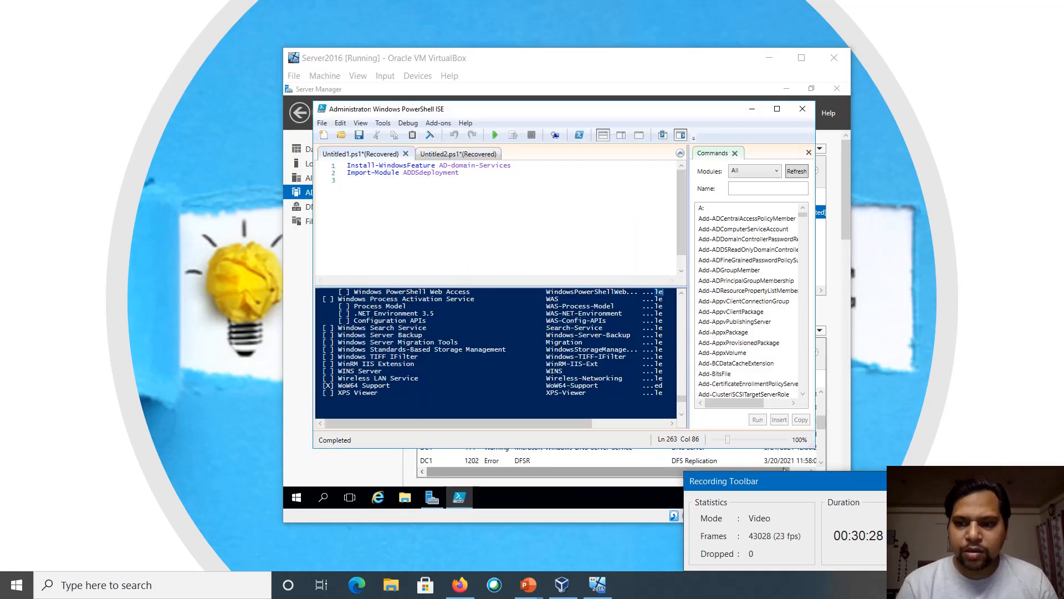
pyautogui.click(503, 378)
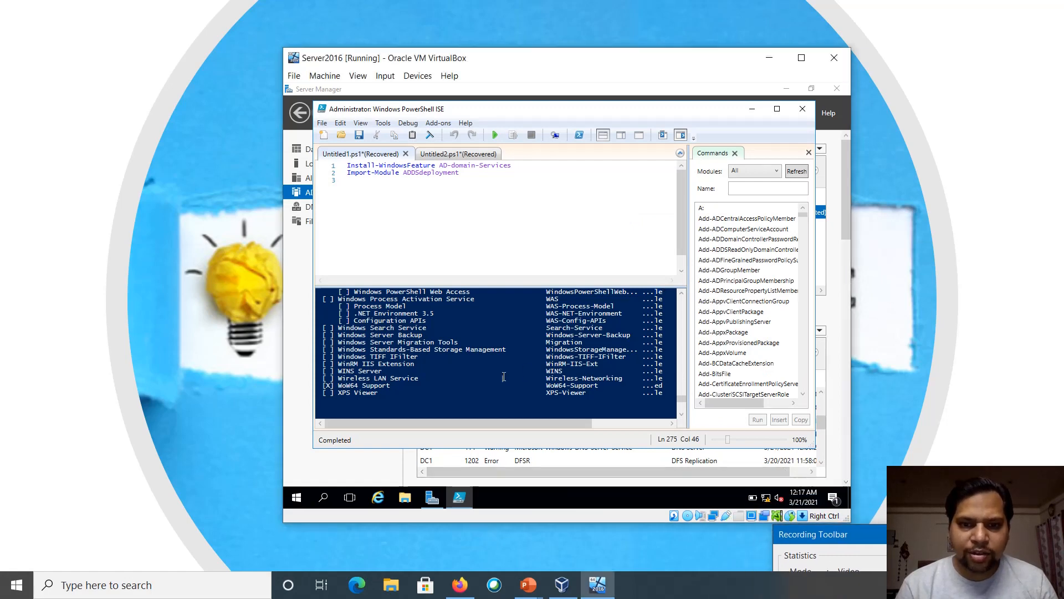
pyautogui.scroll(3, 677, 293)
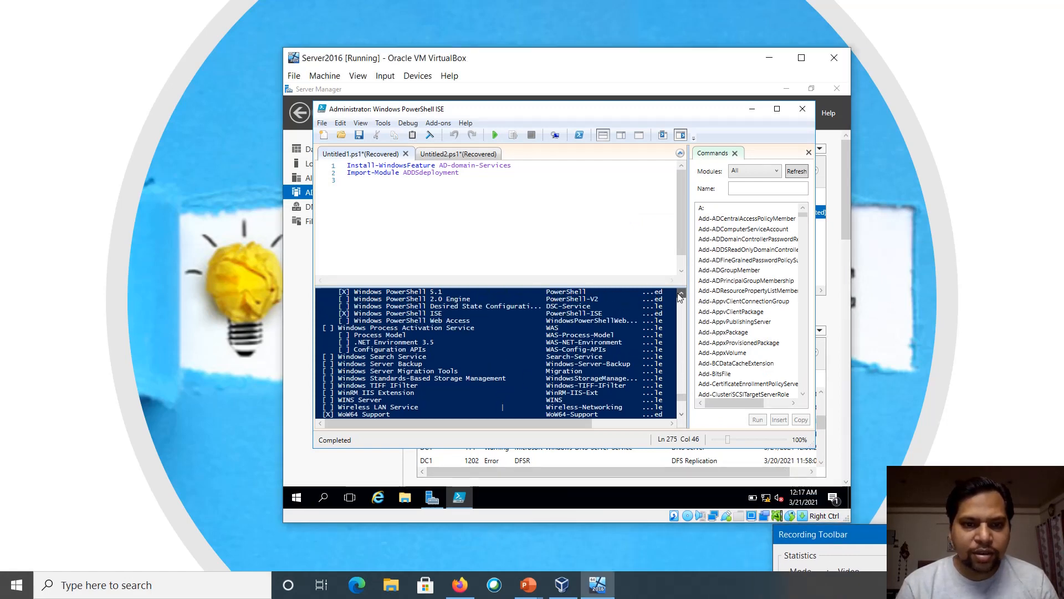
pyautogui.scroll(5, 677, 292)
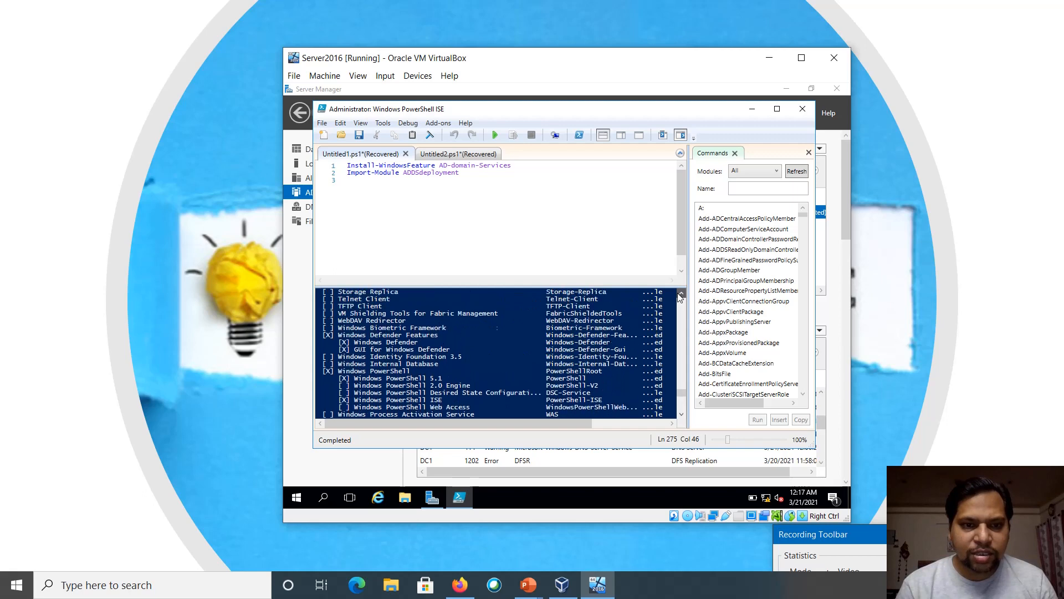
pyautogui.scroll(6, 677, 293)
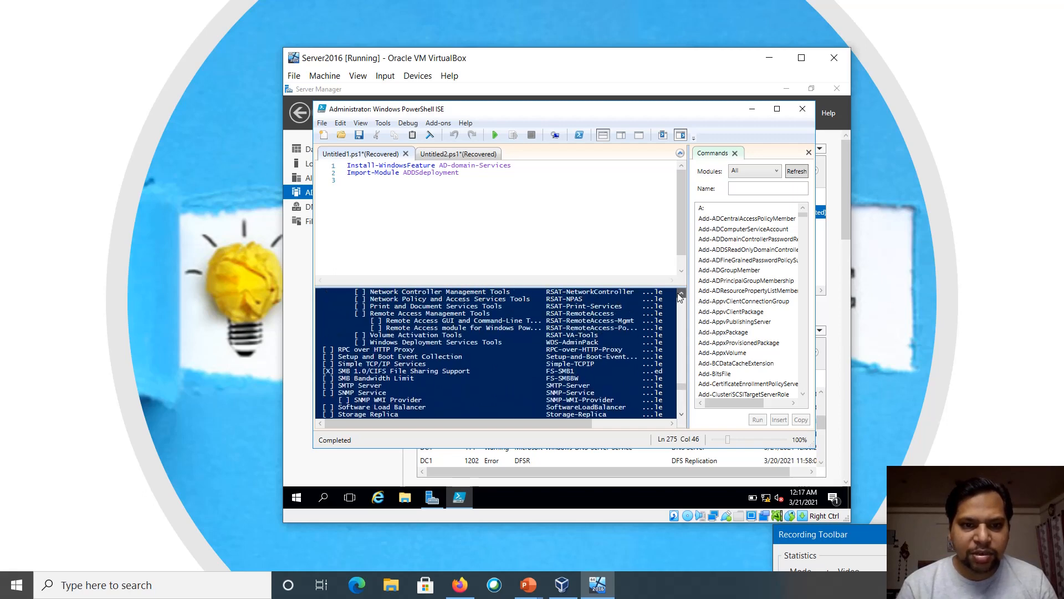
pyautogui.scroll(4, 677, 293)
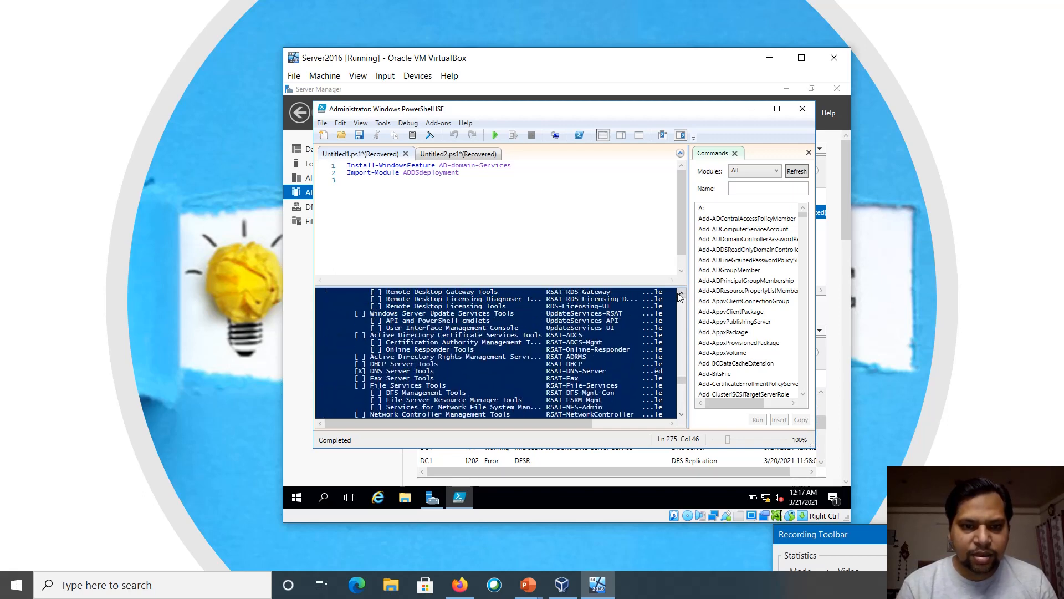
pyautogui.scroll(3, 681, 297)
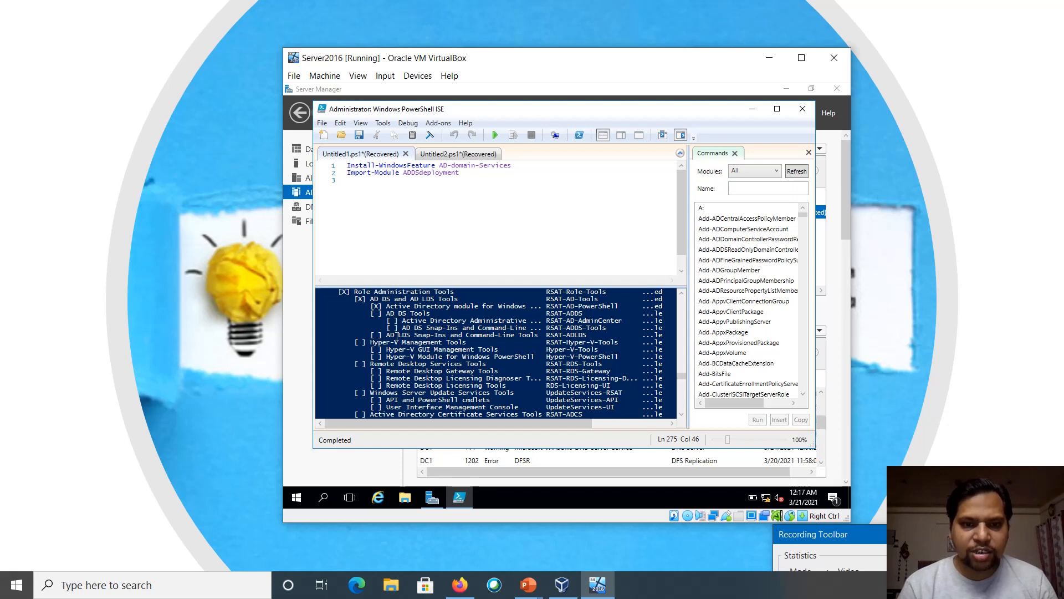
pyautogui.click(502, 216)
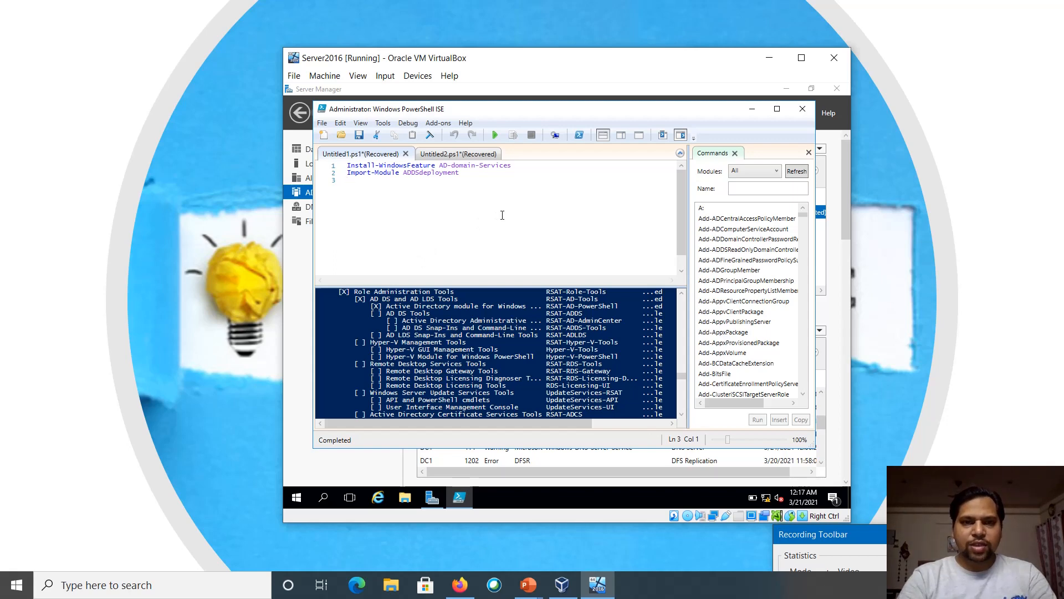
# Write and run Install-WindowsFeature AD* on line 3, which fails as invalid
pyautogui.write('ins')
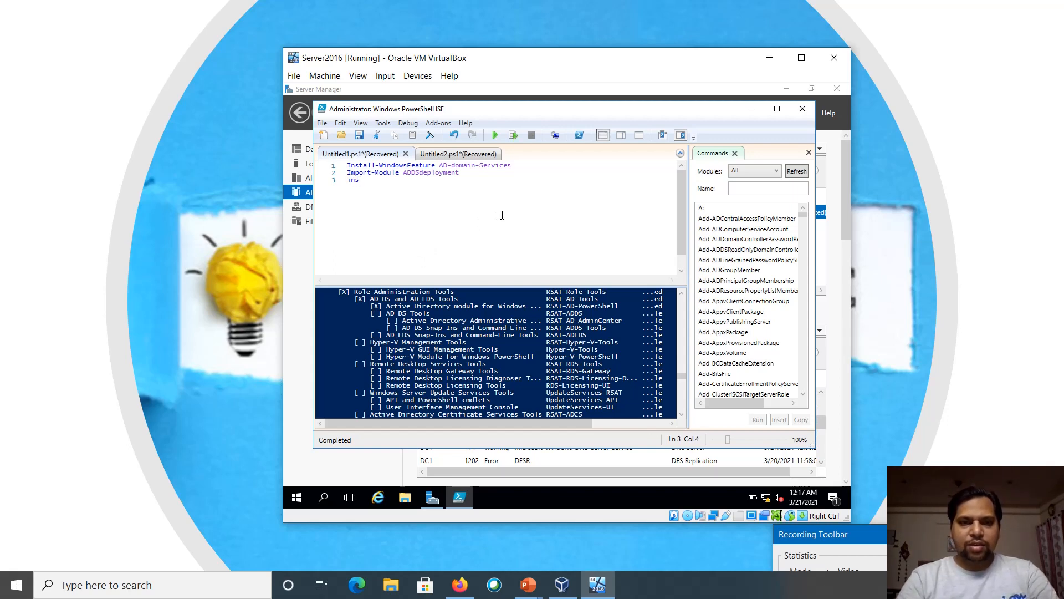
pyautogui.write('tall-')
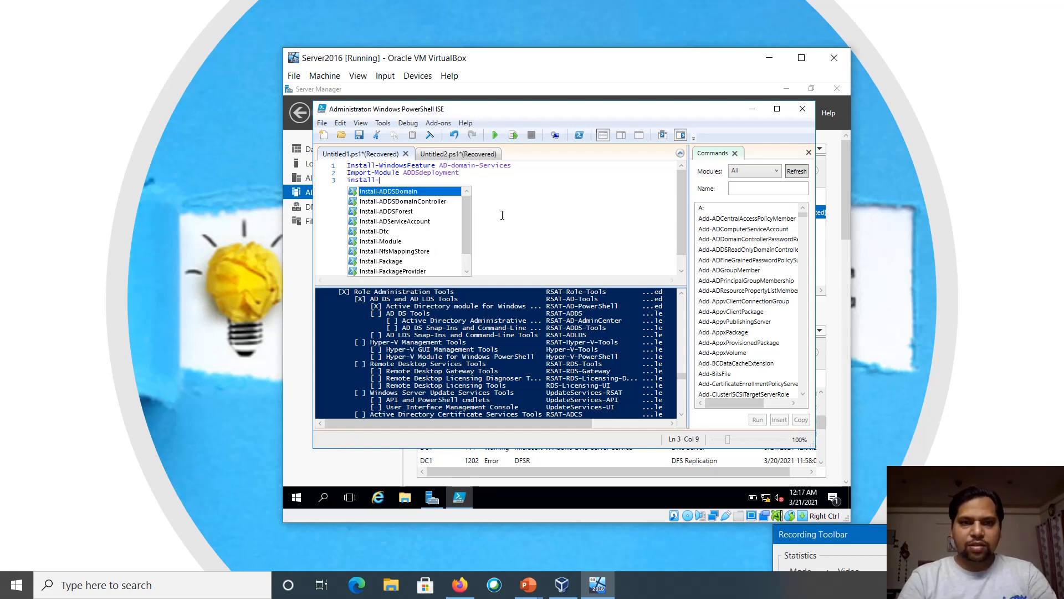
pyautogui.write('window')
pyautogui.press('Tab')
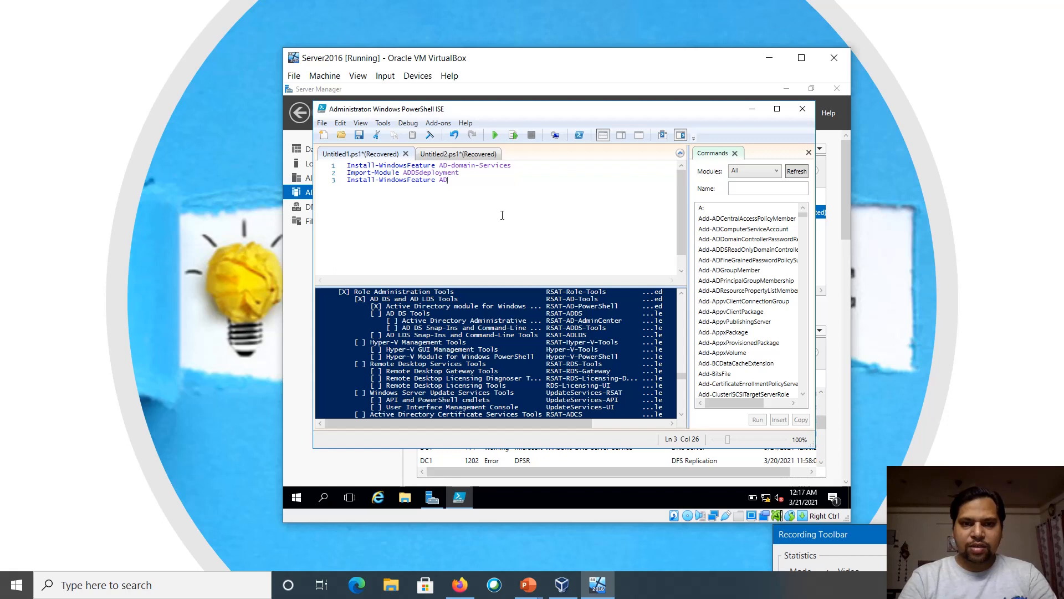
pyautogui.write('AD*')
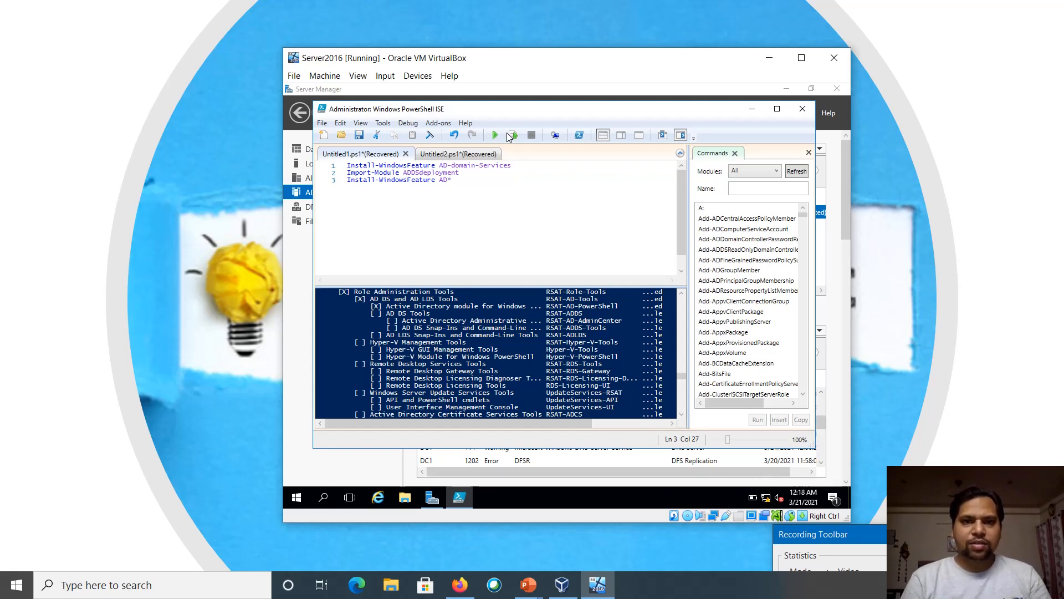
pyautogui.hotkey('shift', 'Home')
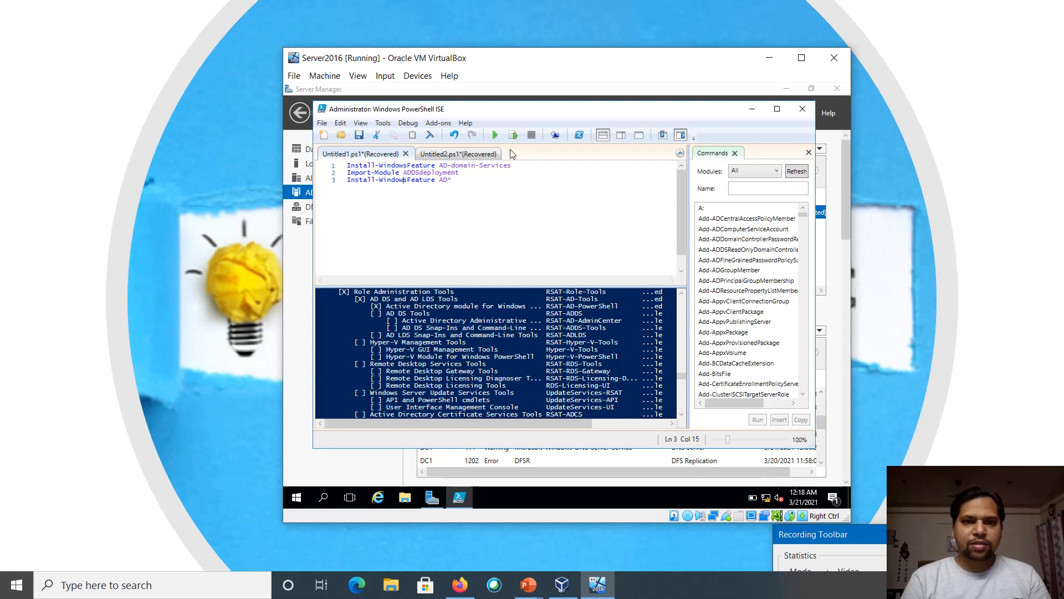
pyautogui.click(513, 136)
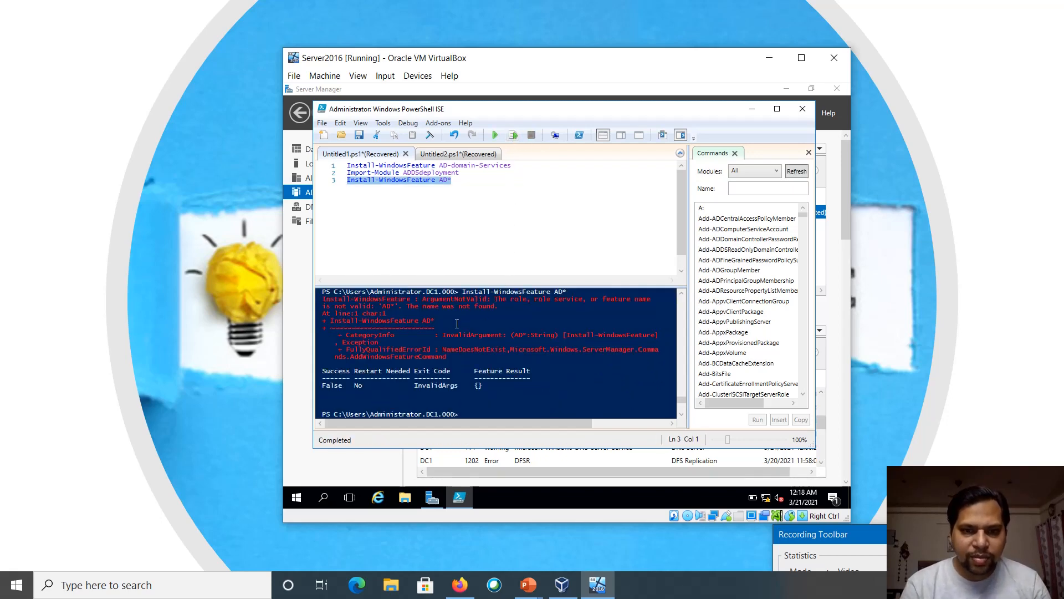
# Change line 3 to Install-WindowsFeature|gm and run it with * as the feature name
pyautogui.click(504, 197)
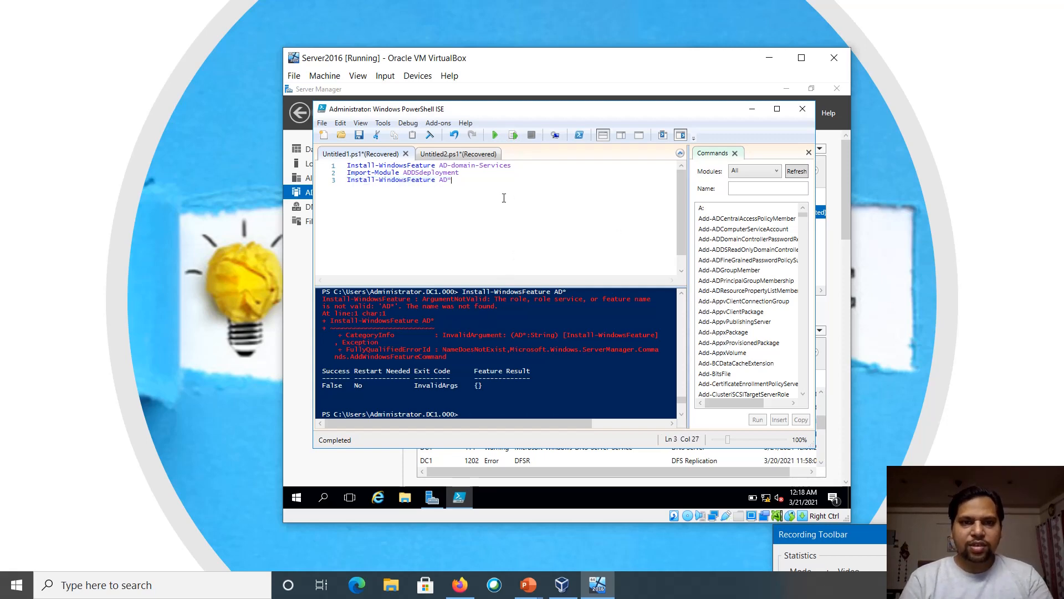
pyautogui.press('BackSpace')
pyautogui.press('BackSpace')
pyautogui.press('BackSpace')
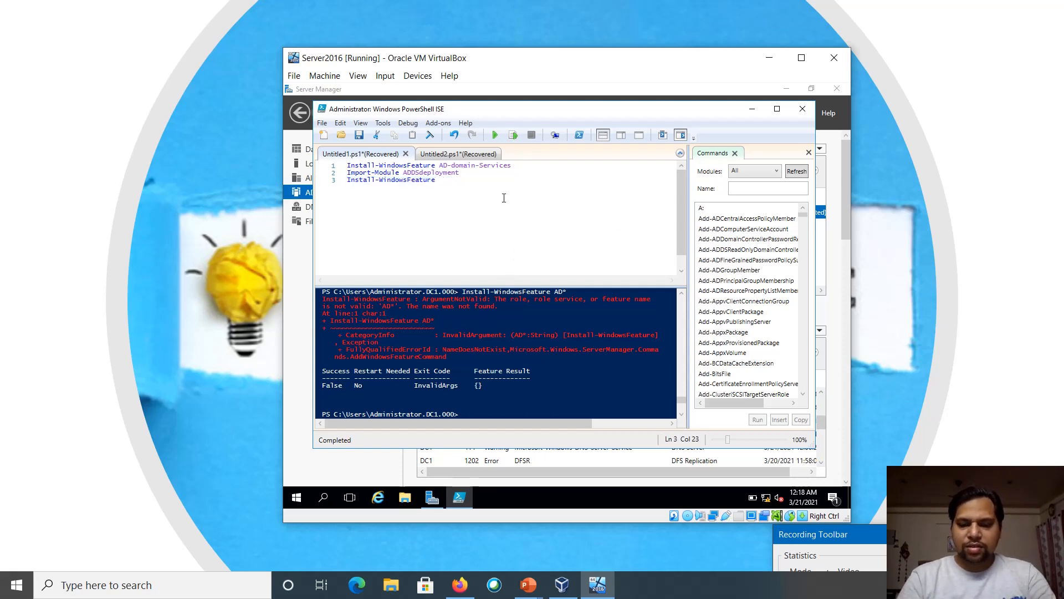
pyautogui.write('|gm')
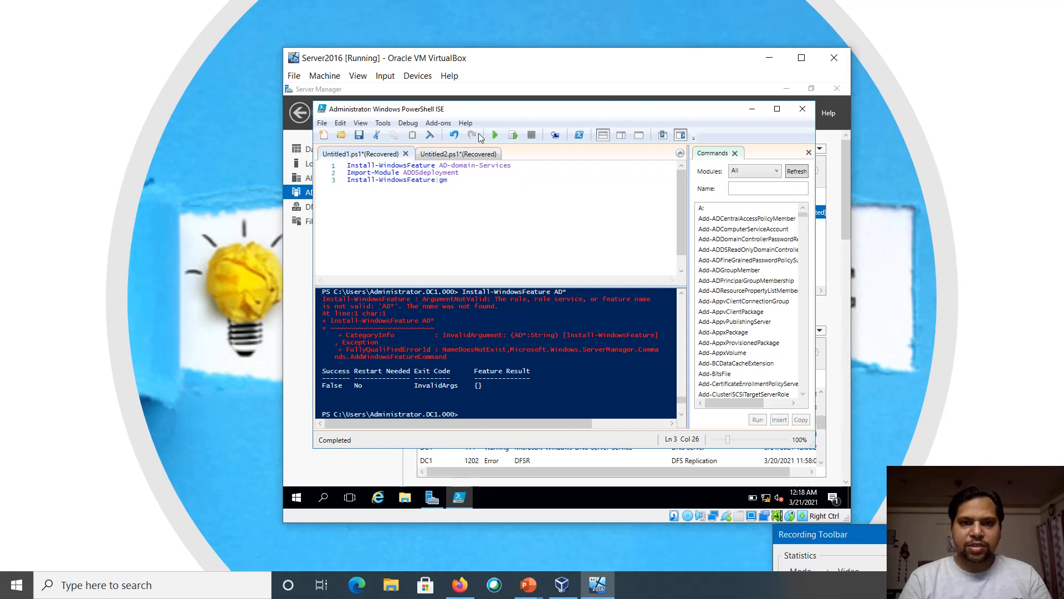
pyautogui.click(510, 135)
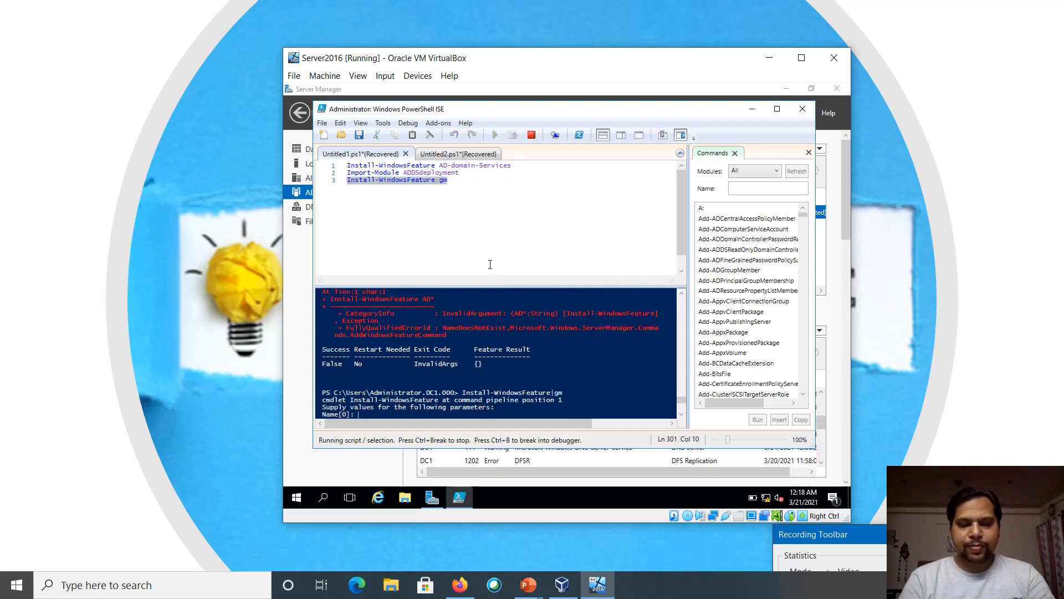
pyautogui.write('*')
pyautogui.press('Return')
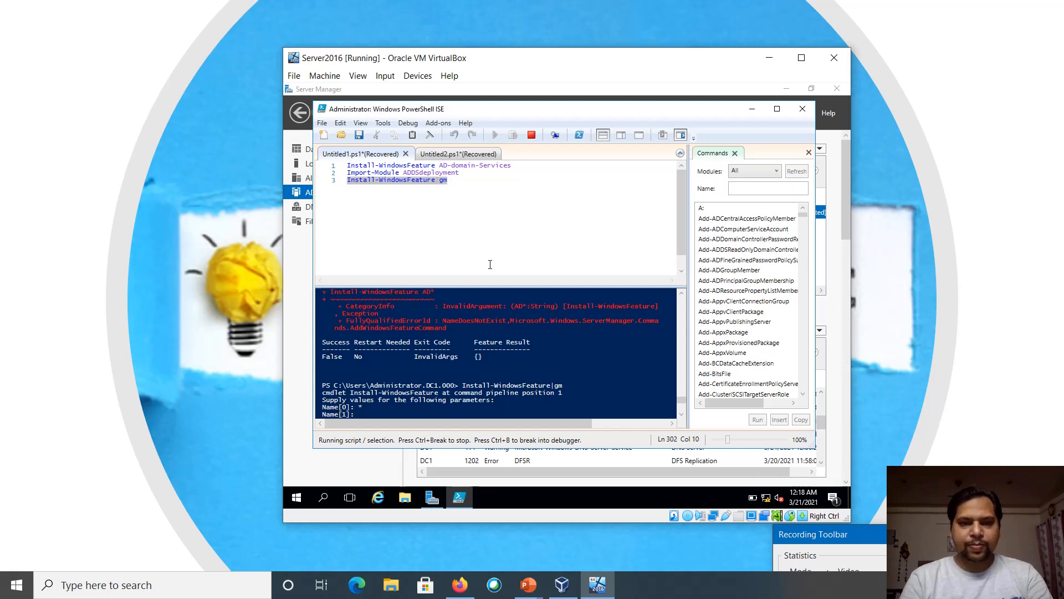
pyautogui.press('Return')
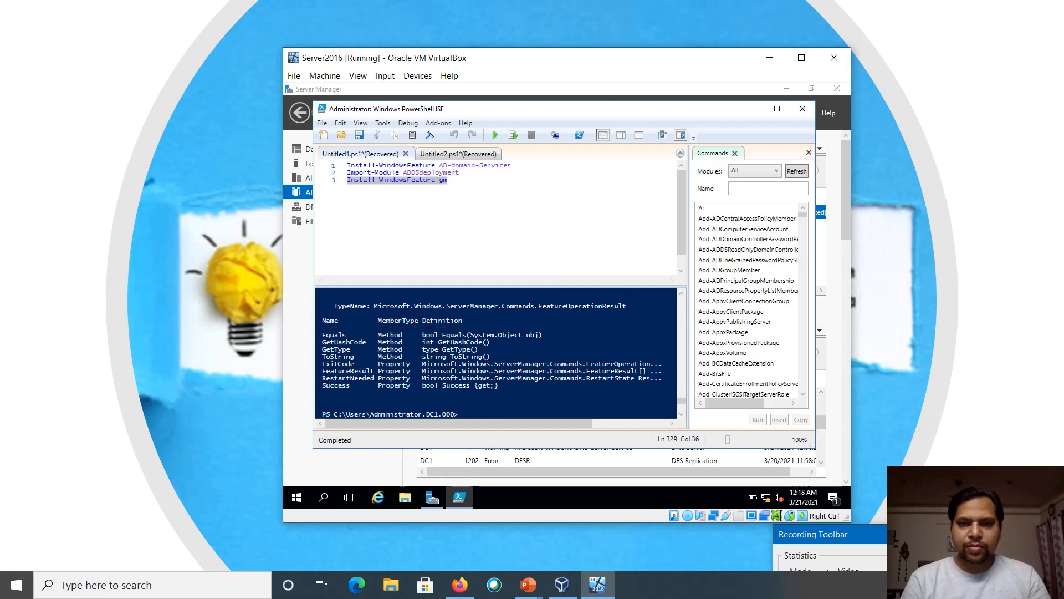
# Step through Add Roles and Features to Features, revisit the AD DS role, then cancel without installing
pyautogui.click(752, 109)
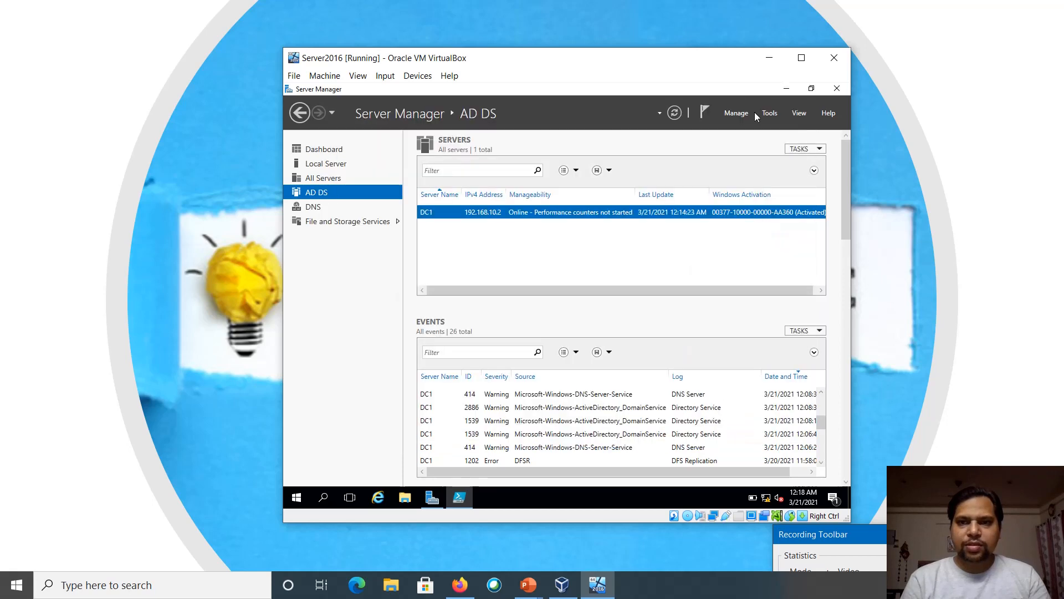
pyautogui.click(742, 113)
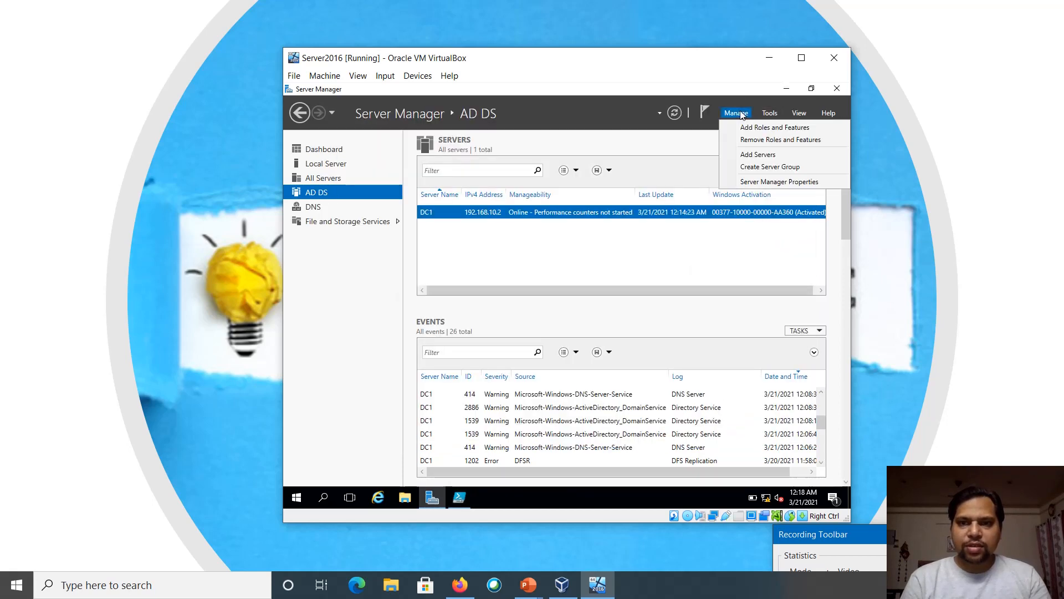
pyautogui.click(763, 129)
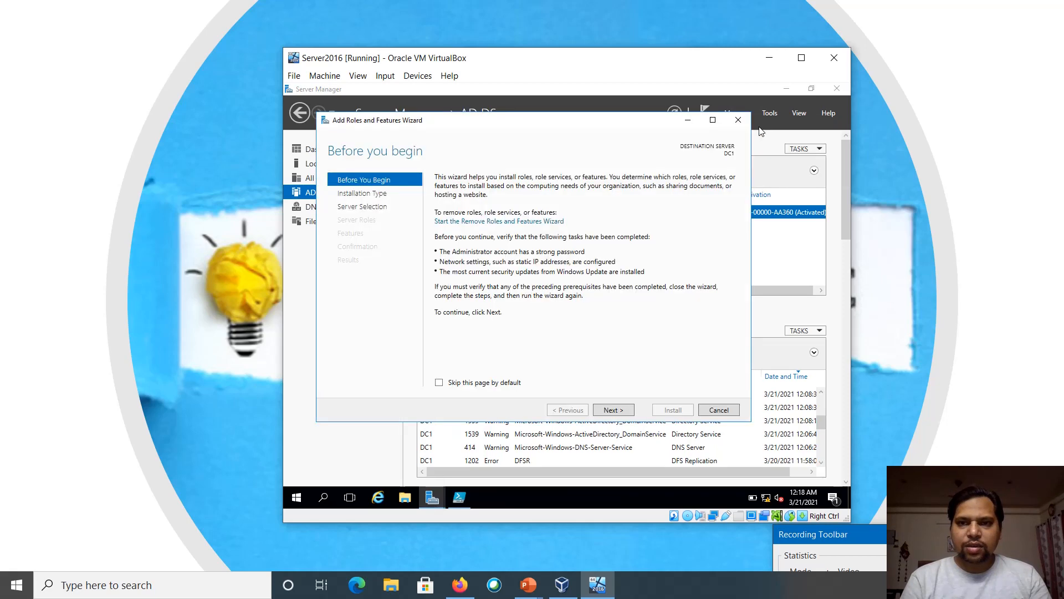
pyautogui.click(614, 413)
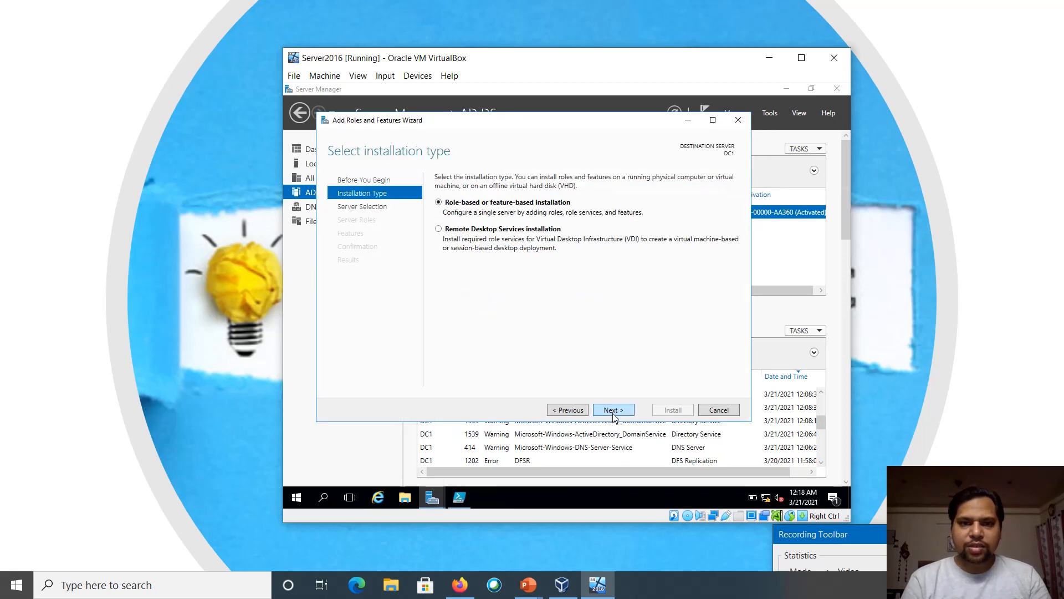
pyautogui.click(613, 413)
pyautogui.click(613, 413)
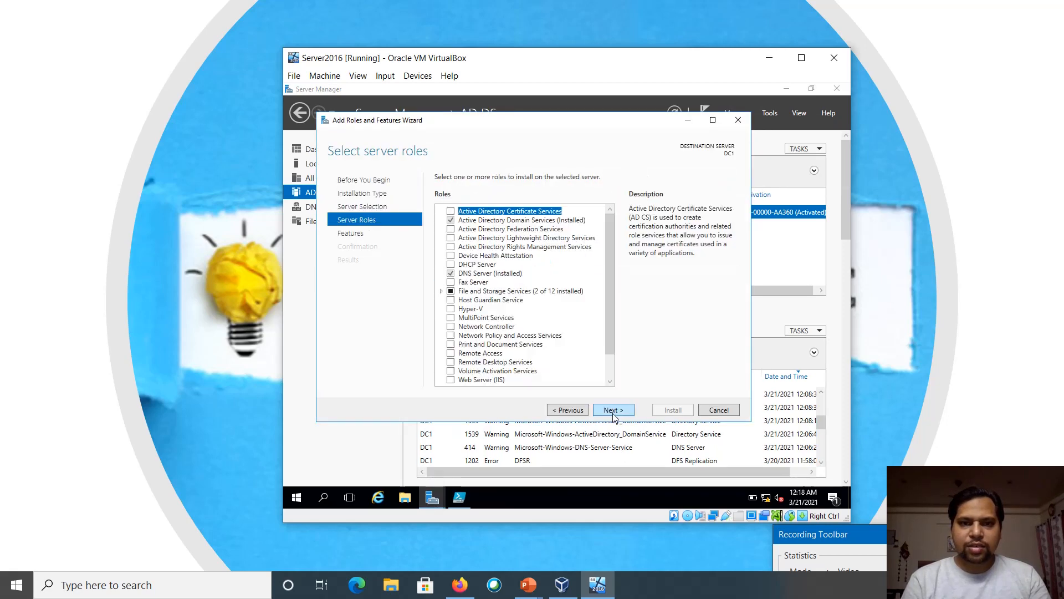
pyautogui.click(614, 413)
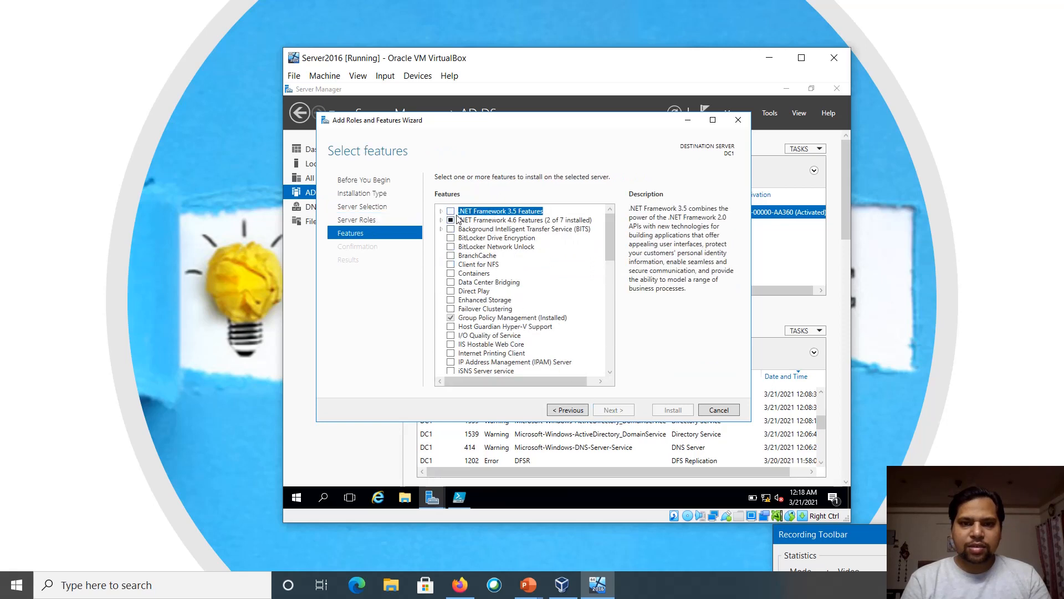
pyautogui.click(569, 411)
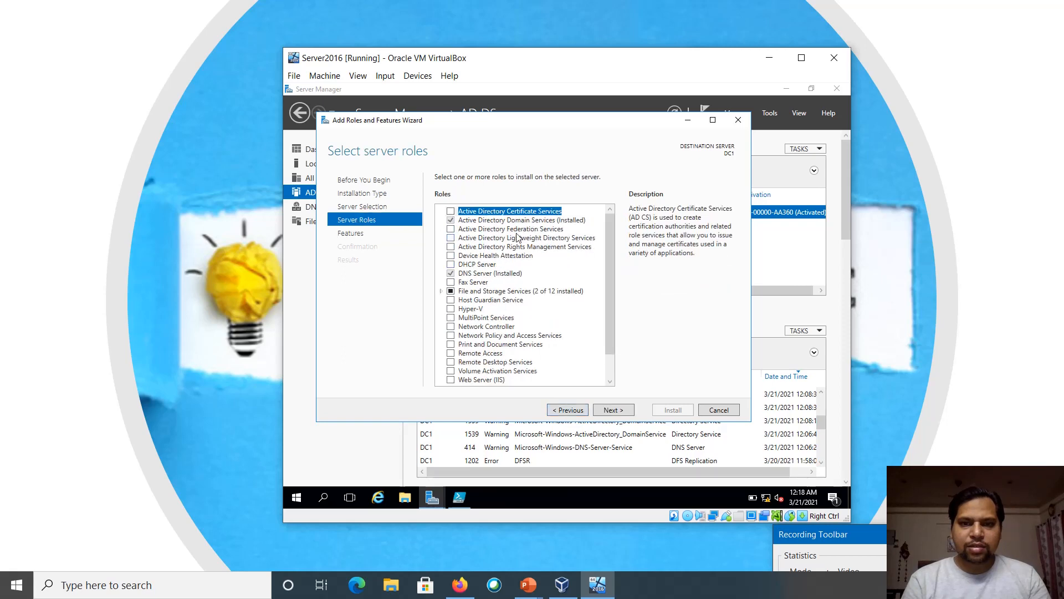
pyautogui.click(537, 222)
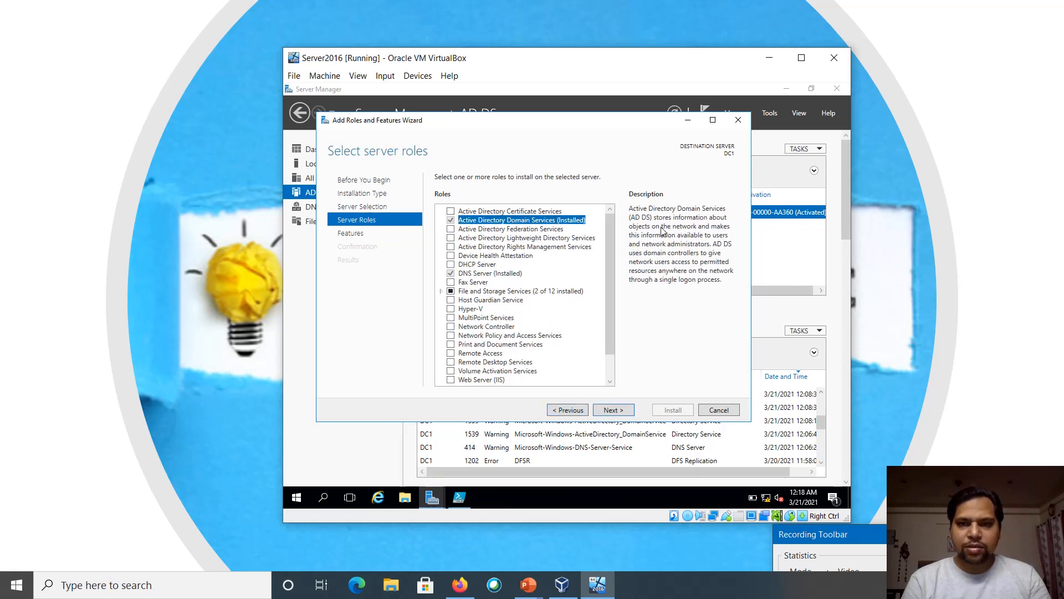
pyautogui.click(617, 411)
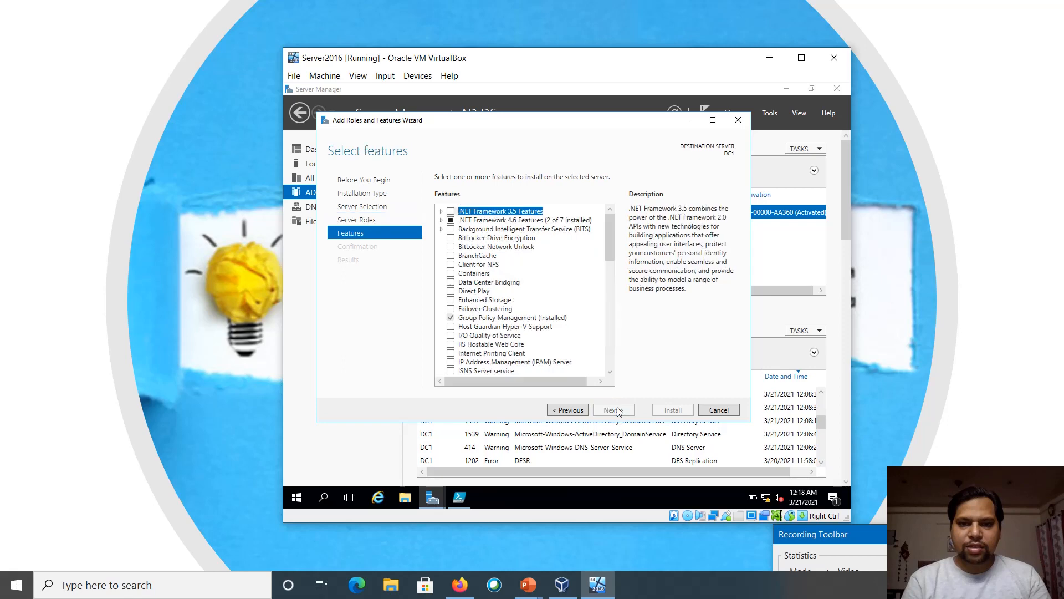
pyautogui.click(719, 410)
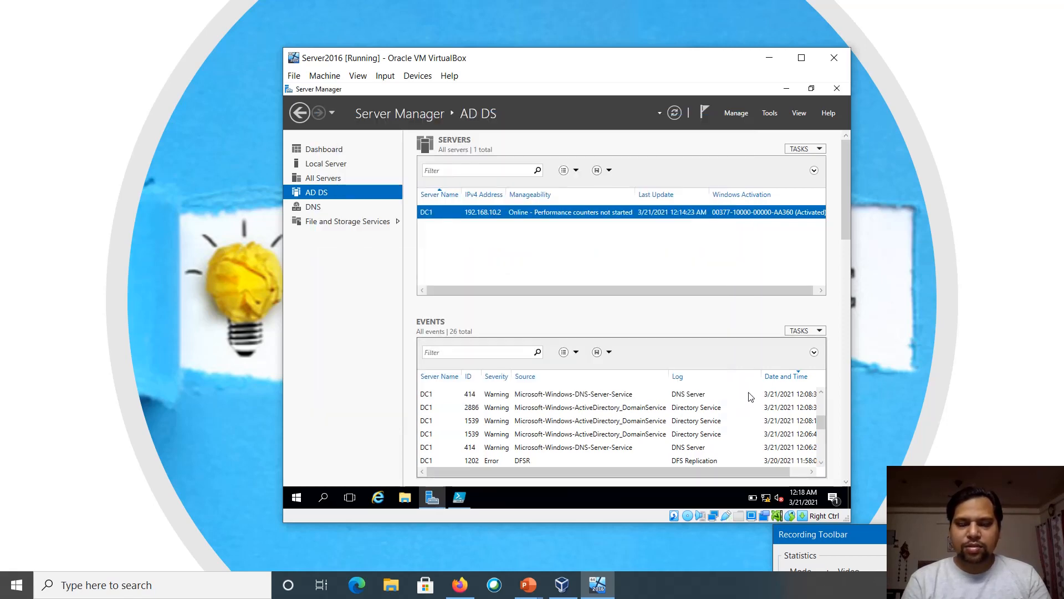
# In Add Roles and Features, select Active Directory Lightweight Directory Services with its management tools
pyautogui.click(737, 113)
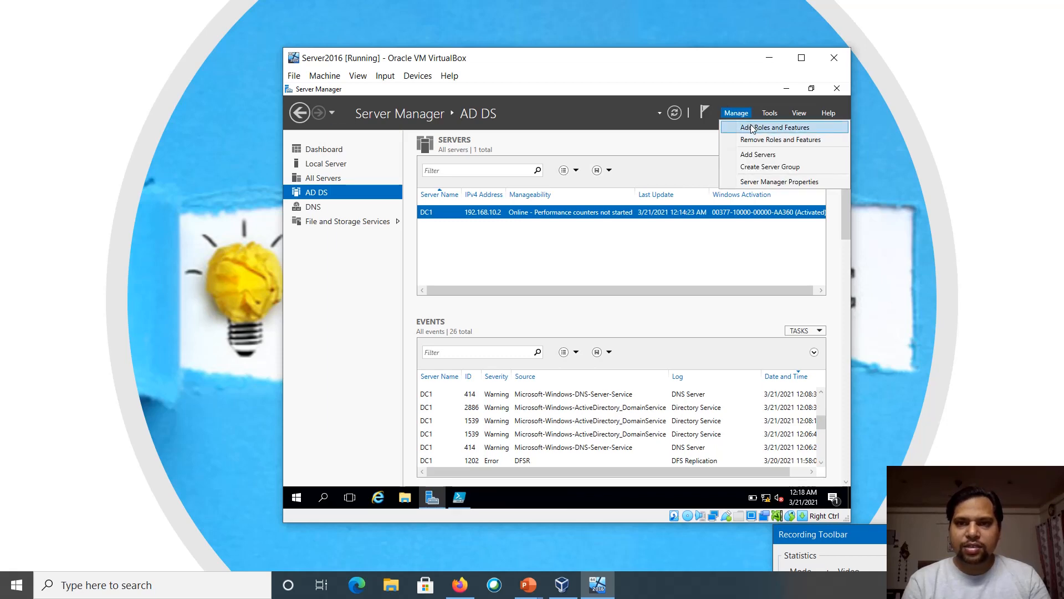
pyautogui.click(753, 128)
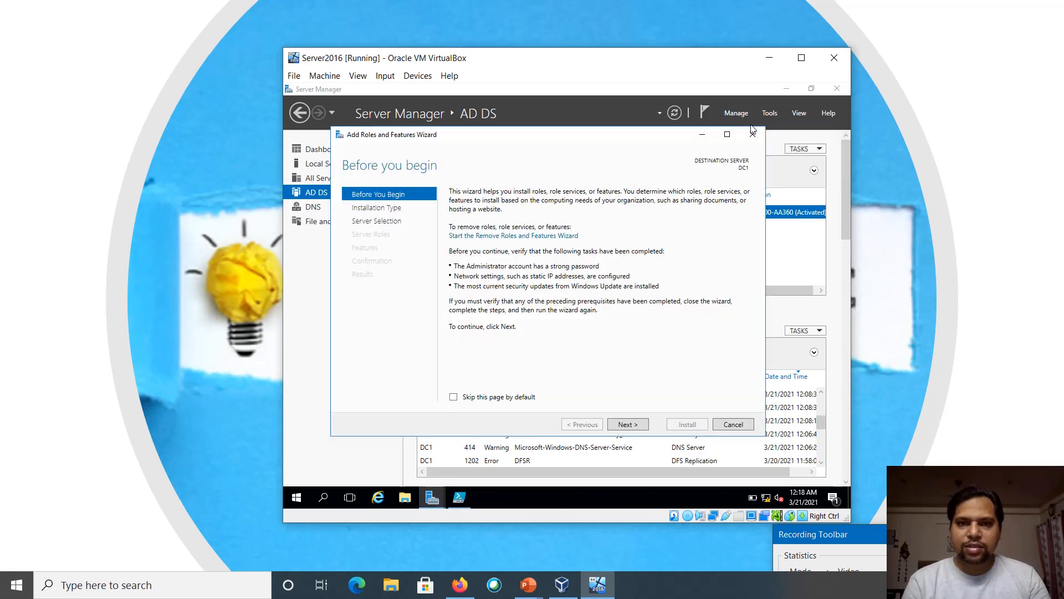
pyautogui.click(626, 425)
pyautogui.click(626, 425)
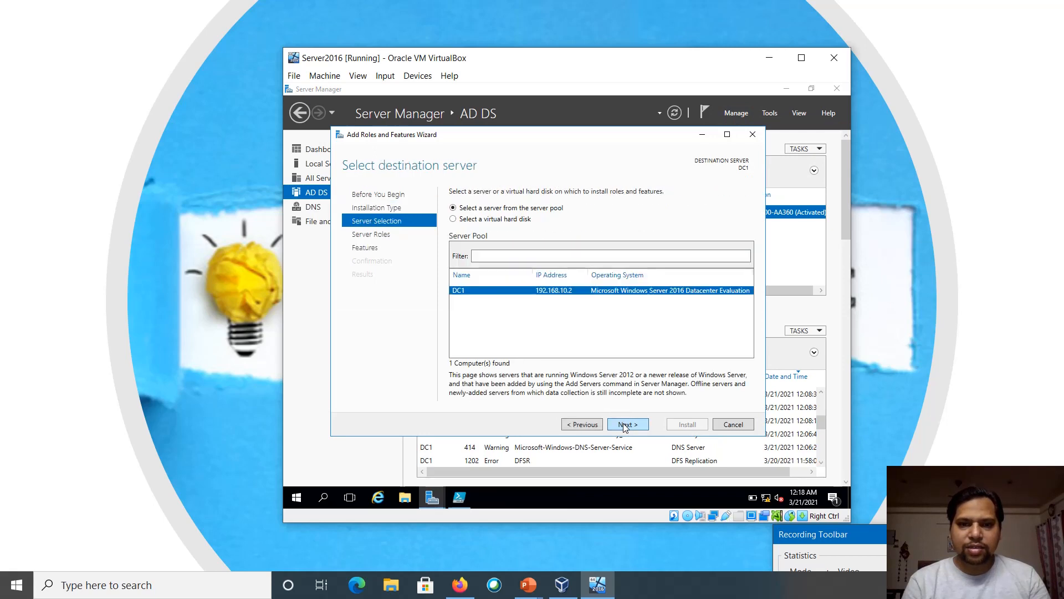
pyautogui.click(625, 425)
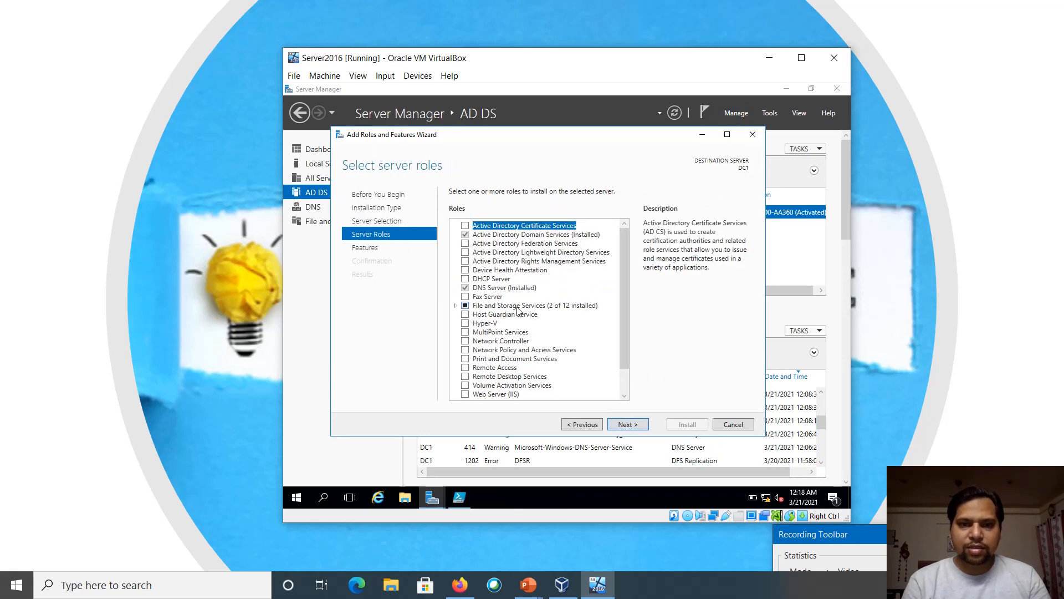
pyautogui.click(466, 253)
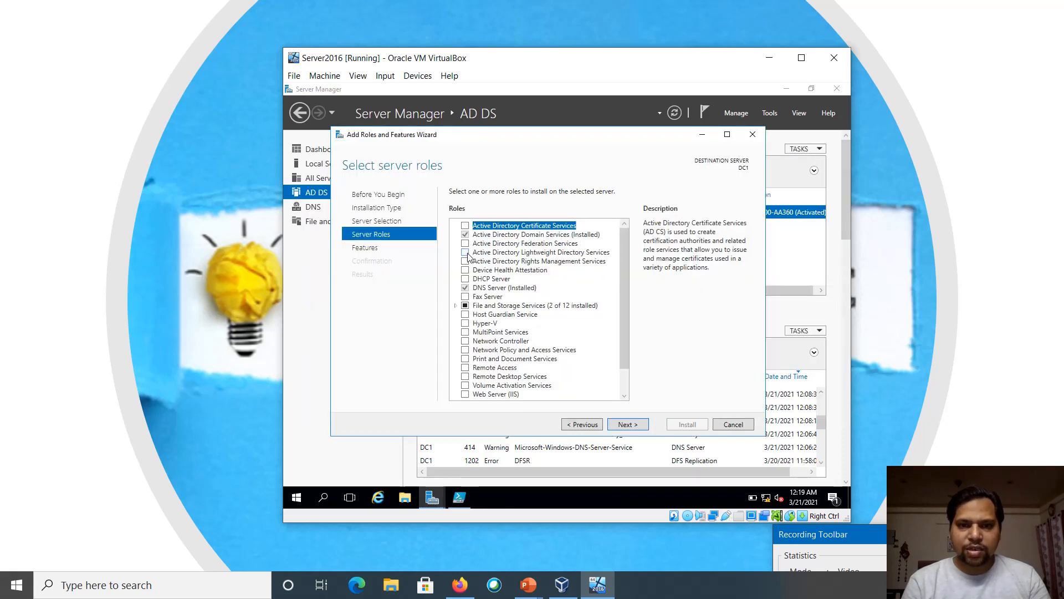
pyautogui.click(466, 252)
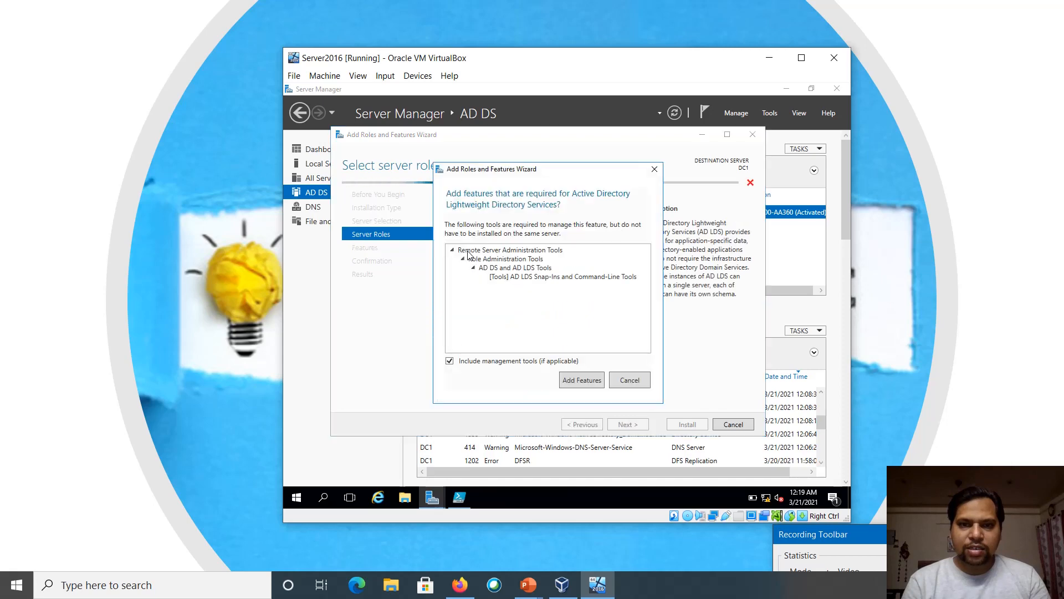
pyautogui.click(577, 381)
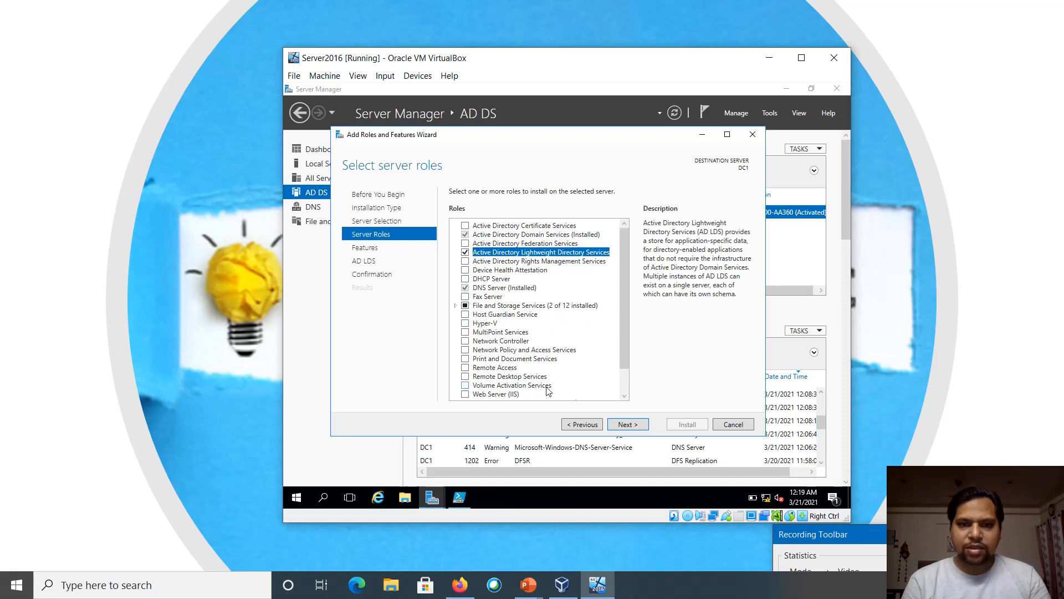
# Proceed to confirmation, allow automatic restart, and start the AD LDS installation
pyautogui.click(509, 237)
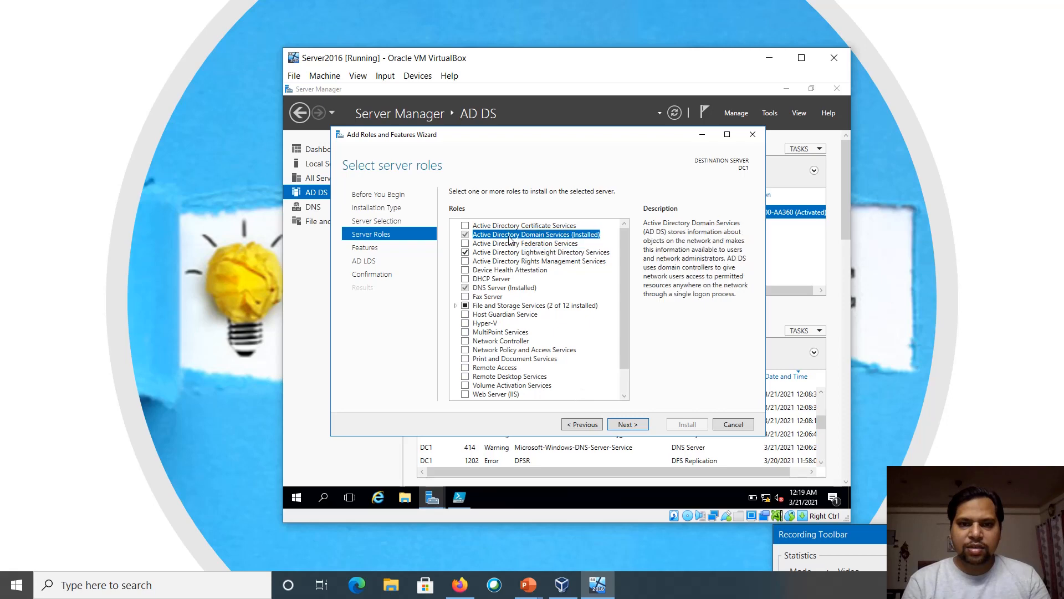
pyautogui.click(628, 424)
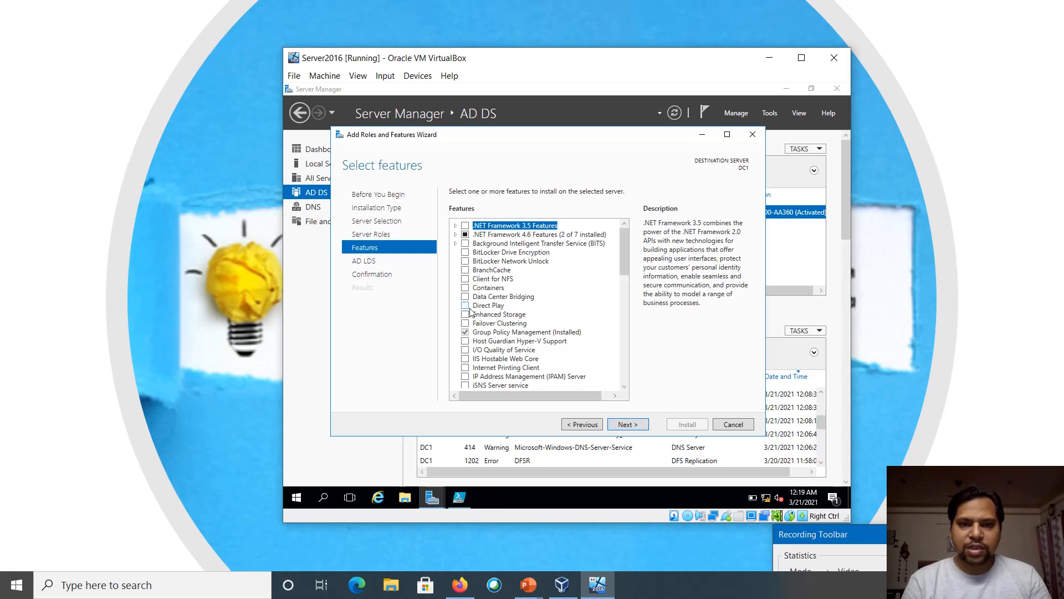
pyautogui.click(624, 424)
pyautogui.click(624, 424)
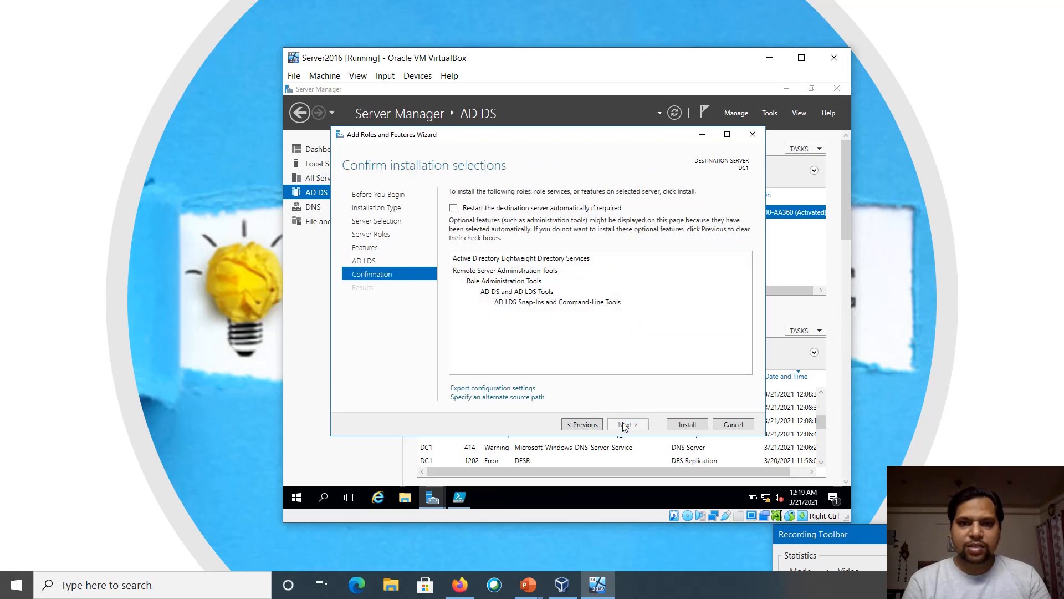
pyautogui.click(538, 209)
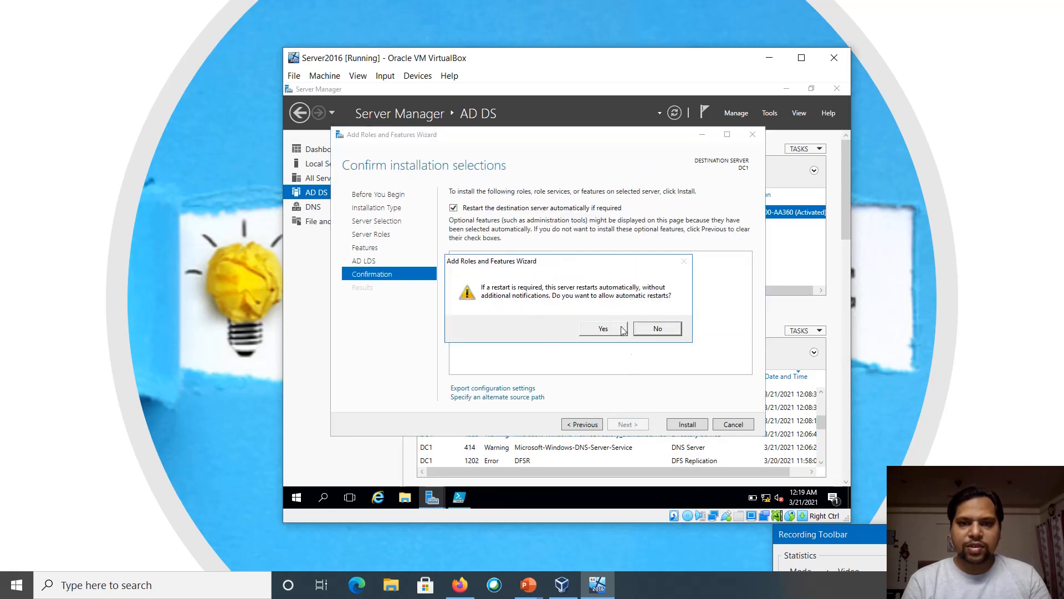
pyautogui.click(606, 332)
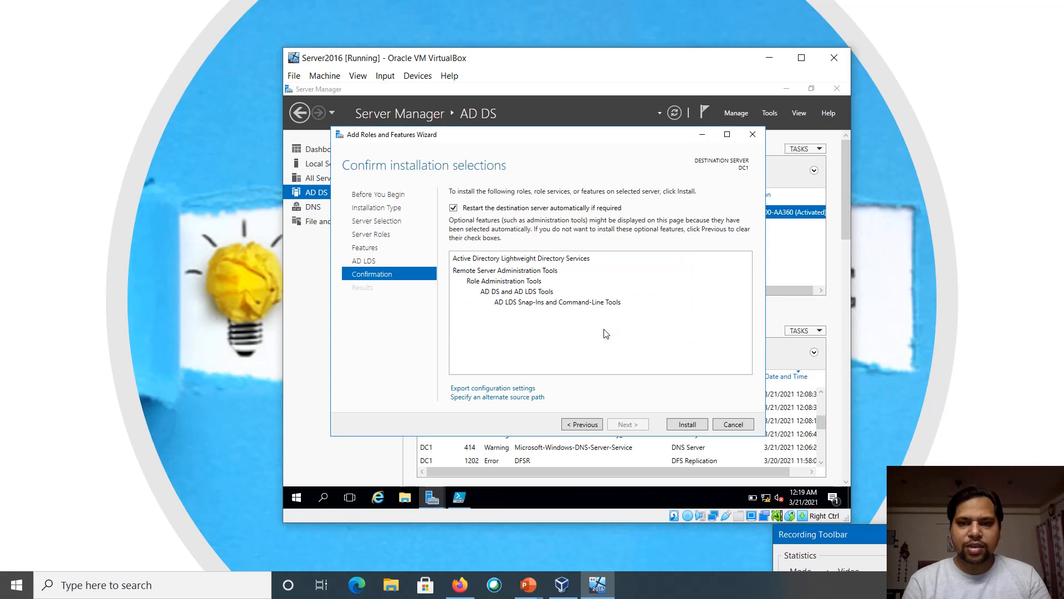
pyautogui.click(687, 424)
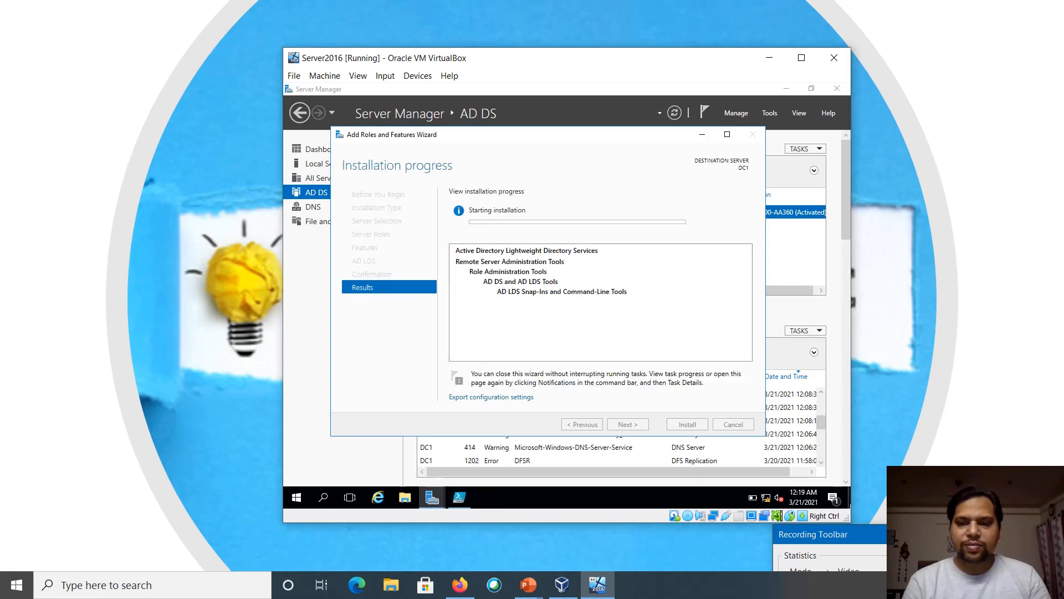
pyautogui.moveTo(958, 538); pyautogui.dragTo(882, 450)
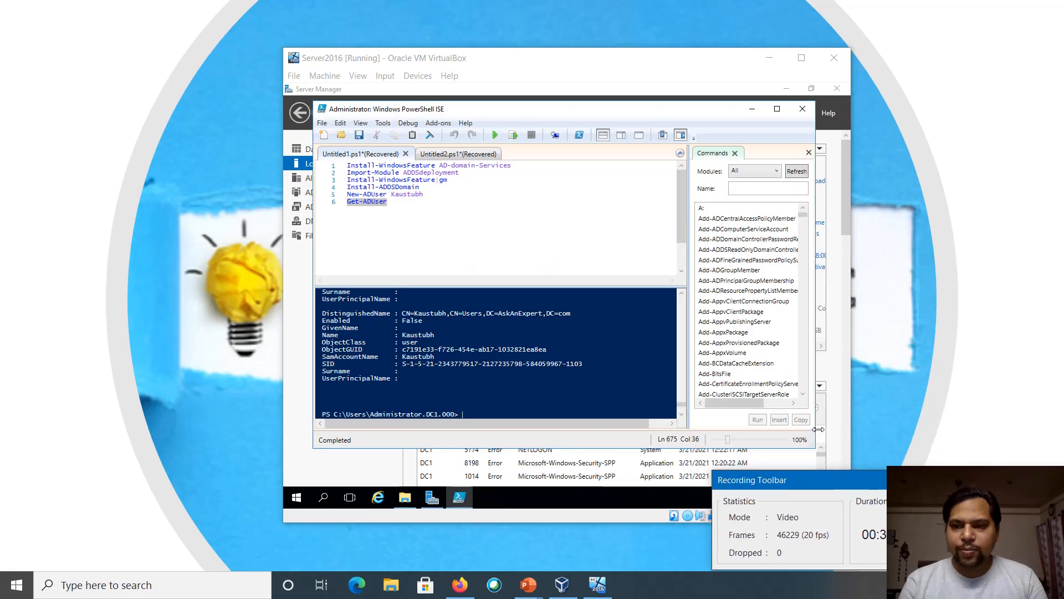
# Highlight the New-ADUser name and Get-ADUser line, then switch to the Untitled2.ps1 Install-ADDSForest script
pyautogui.moveTo(910, 522); pyautogui.dragTo(910, 549)
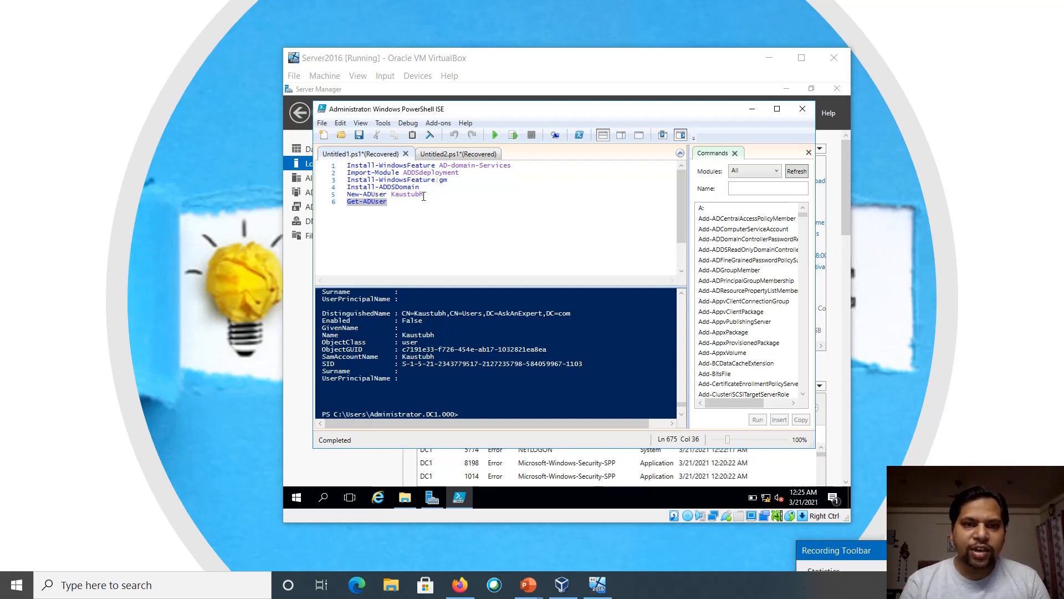
pyautogui.moveTo(423, 195); pyautogui.dragTo(347, 194)
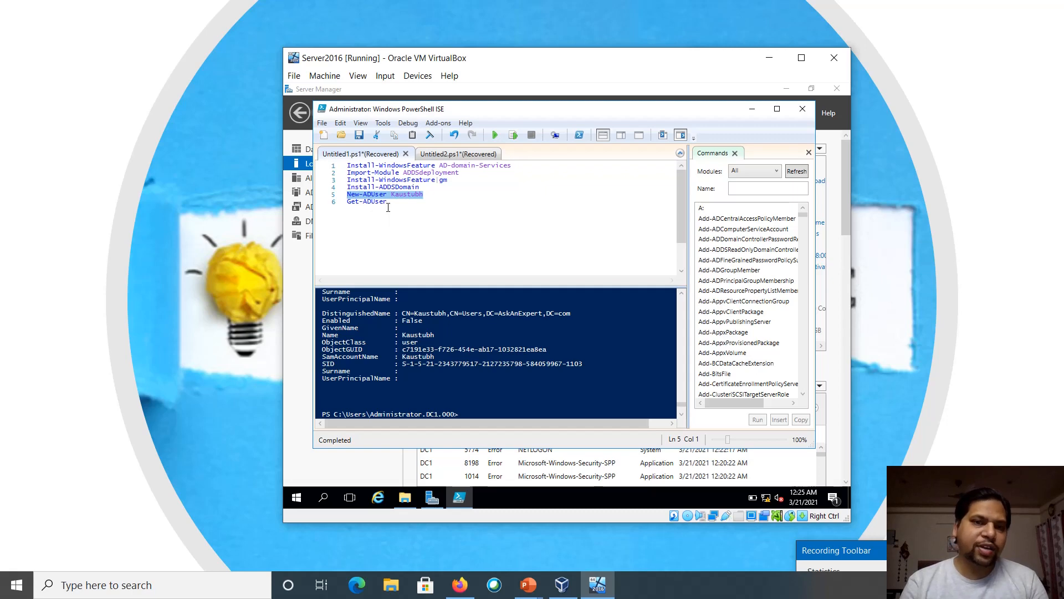
pyautogui.moveTo(387, 202); pyautogui.dragTo(348, 204)
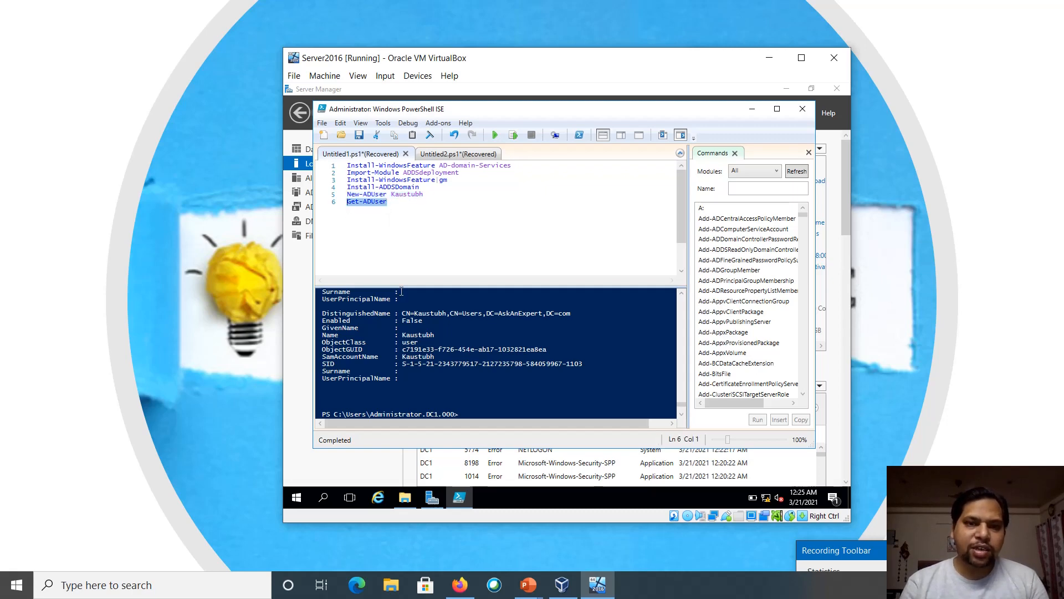
pyautogui.click(401, 316)
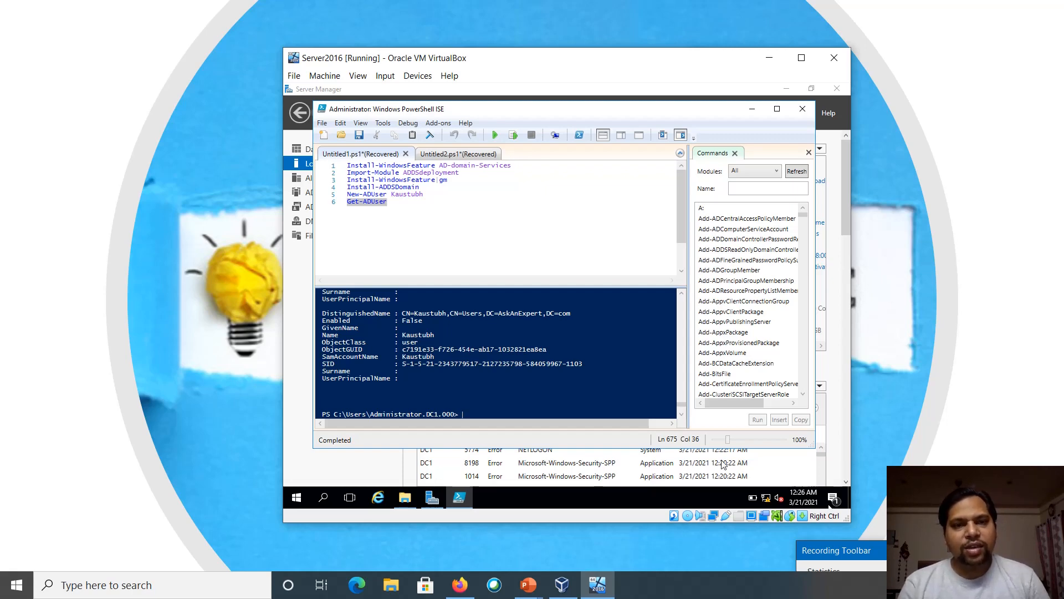
pyautogui.click(442, 155)
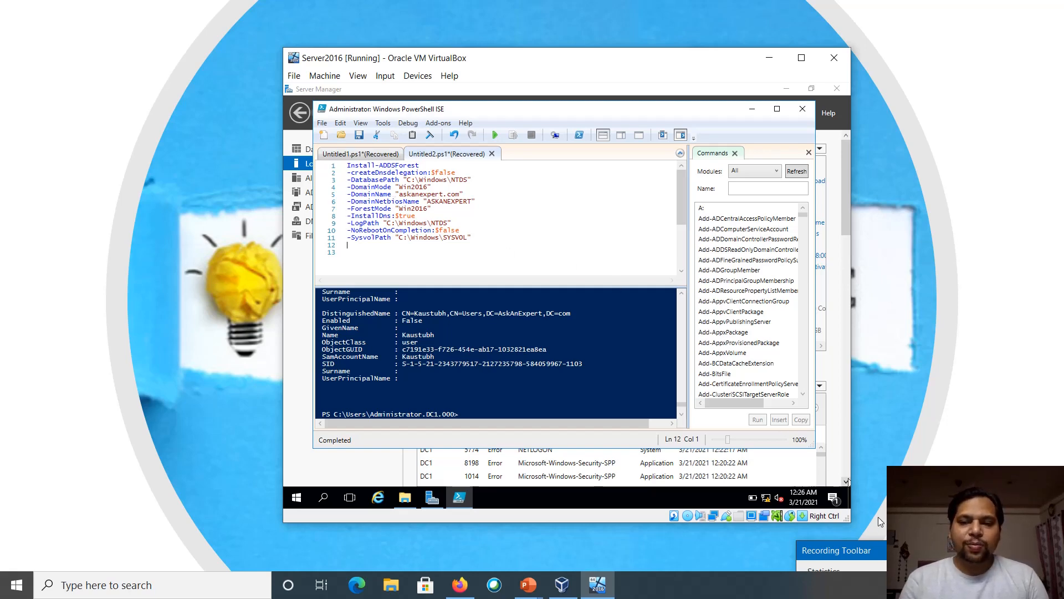
pyautogui.moveTo(911, 549); pyautogui.dragTo(780, 439)
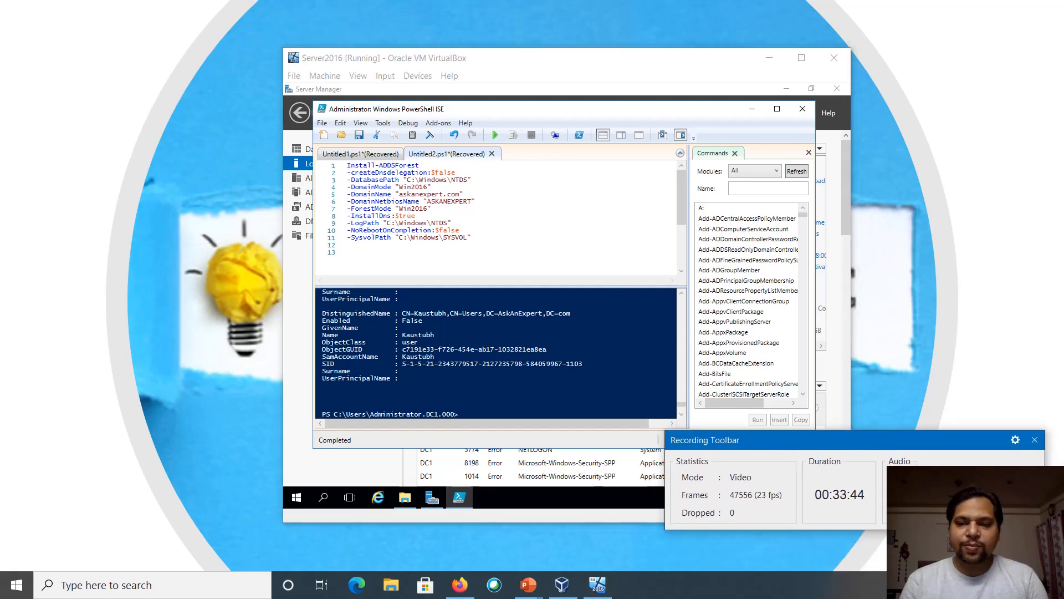